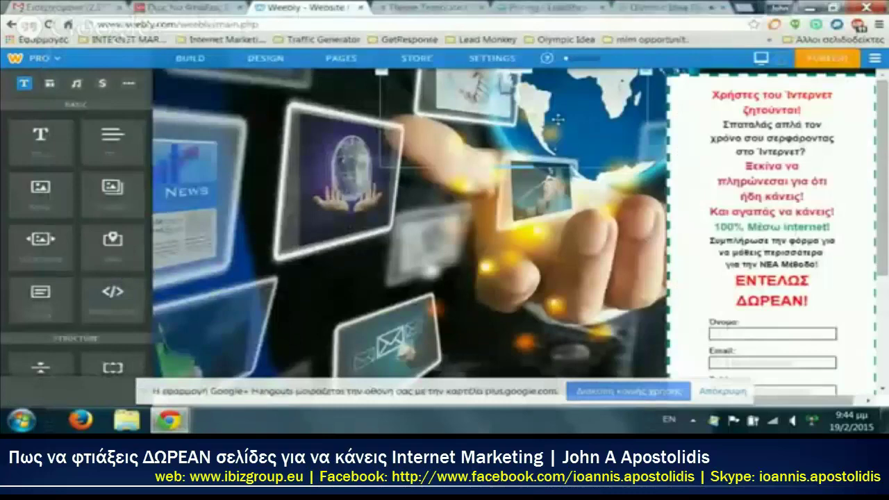
# Step: Scroll the dark opt-in page down to its yellow submit button and back up
pyautogui.scroll(3, 773, 94)
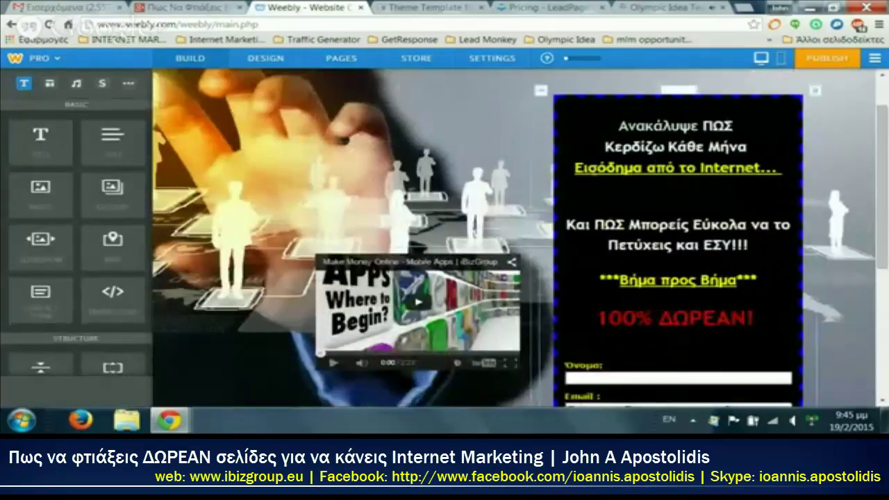
pyautogui.scroll(-1, 764, 202)
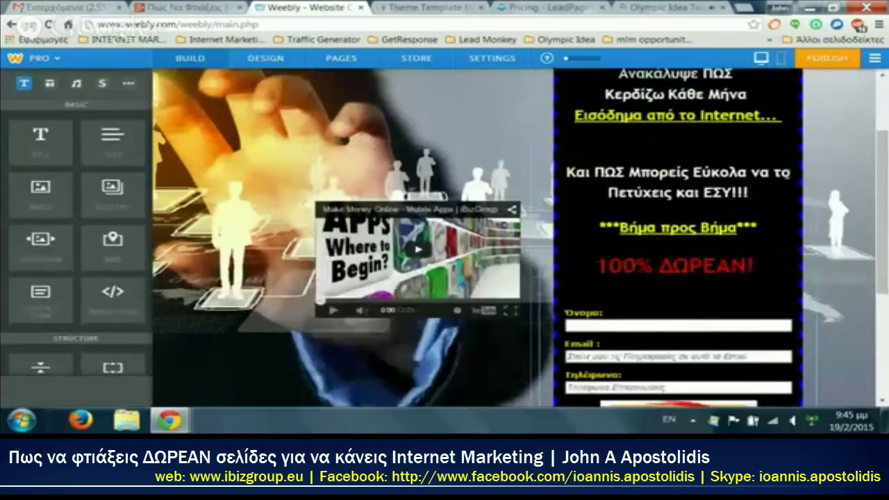
pyautogui.scroll(-1, 673, 193)
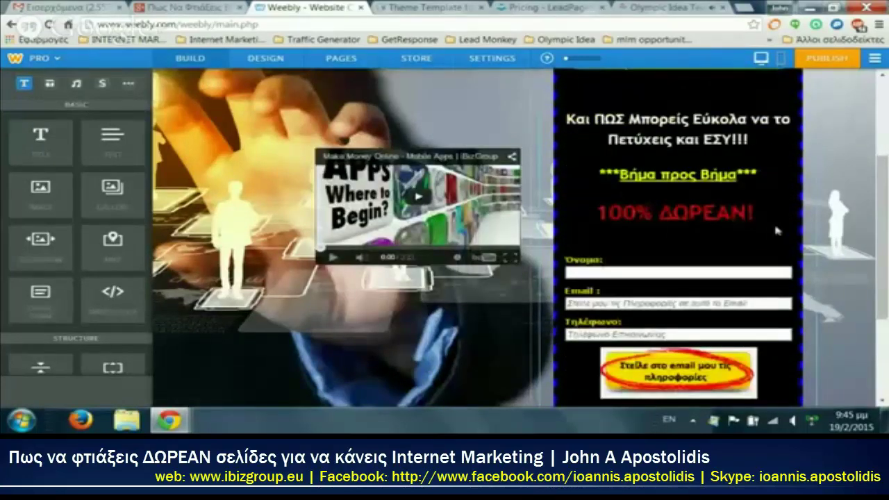
pyautogui.scroll(-1, 777, 231)
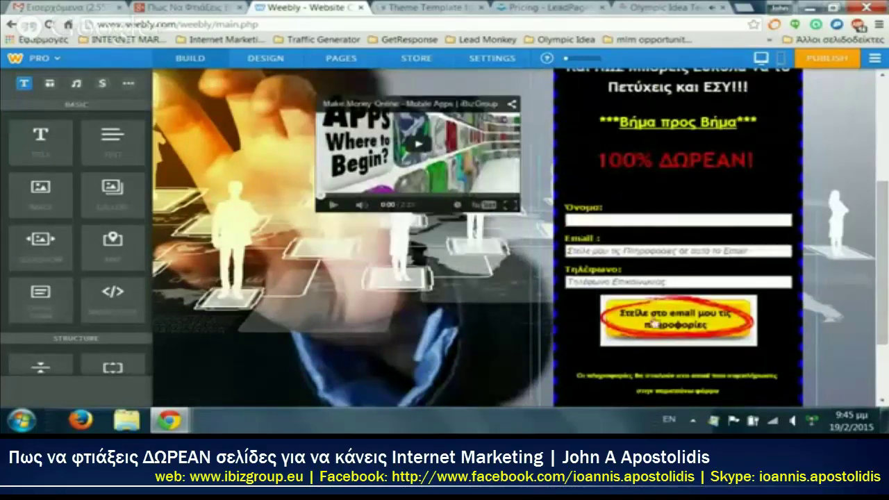
pyautogui.scroll(-1, 697, 347)
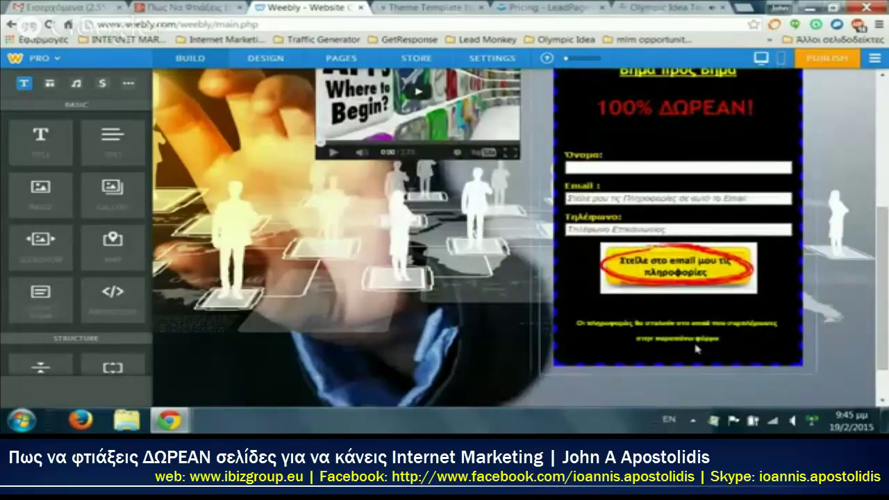
pyautogui.scroll(5, 651, 338)
# Step: Open the landing1 page for editing and scroll through its opt-in form
pyautogui.click(342, 58)
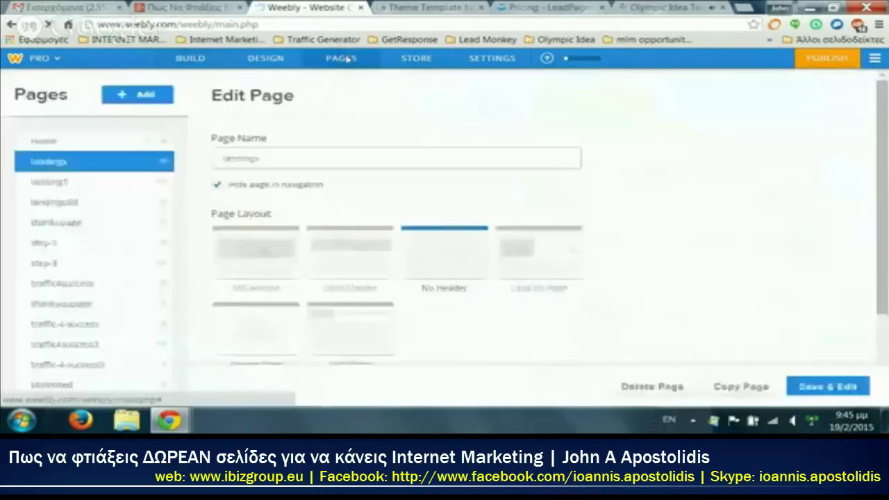
pyautogui.click(88, 185)
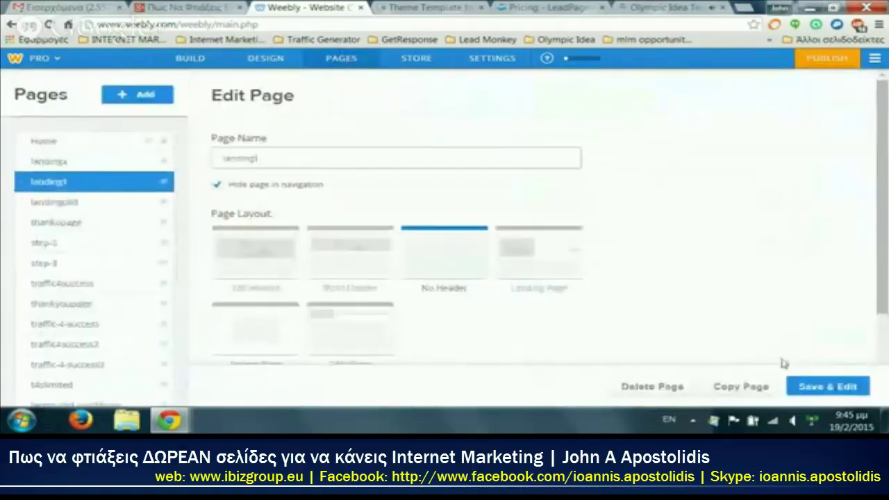
pyautogui.click(847, 388)
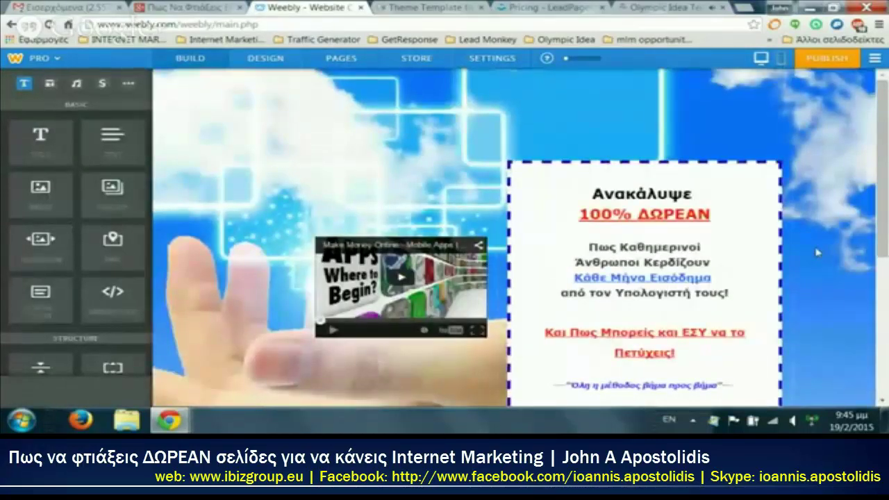
pyautogui.scroll(-1, 817, 252)
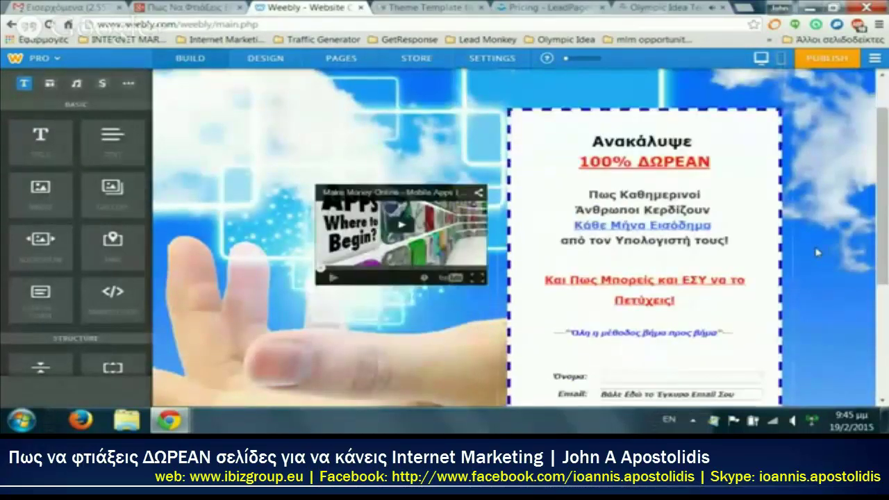
pyautogui.scroll(-1, 818, 253)
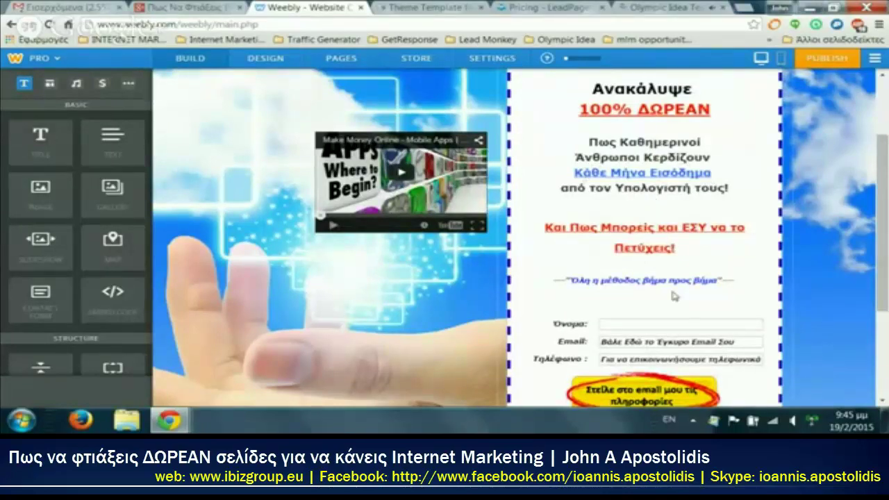
pyautogui.scroll(-3, 699, 294)
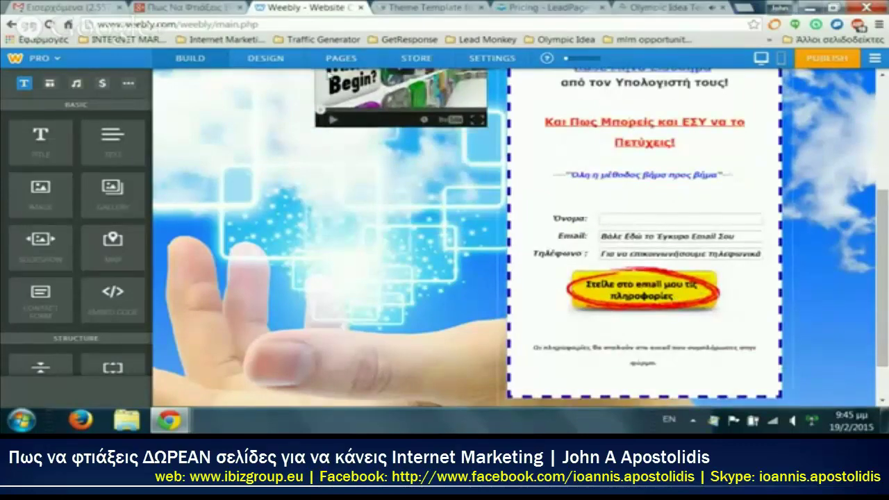
# Step: Open and review the landingold page, then log in to the Landing Page Monkey members area
pyautogui.click(341, 57)
pyautogui.click(83, 203)
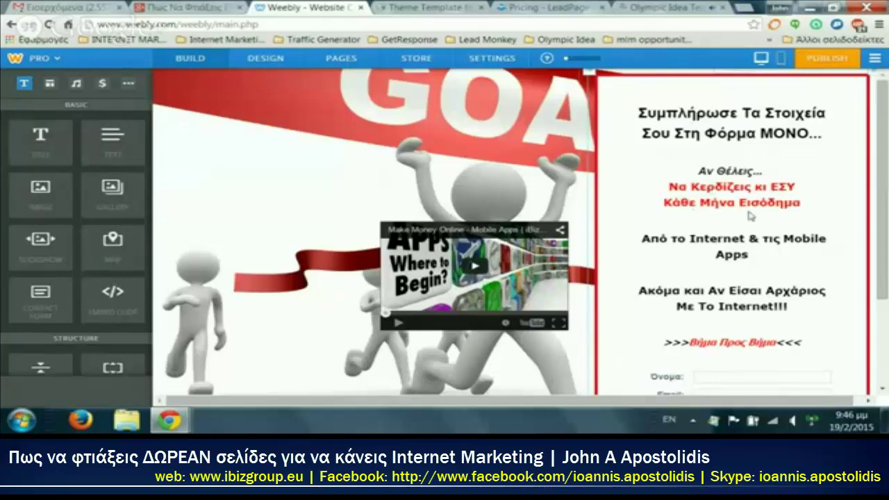
pyautogui.scroll(-1, 764, 215)
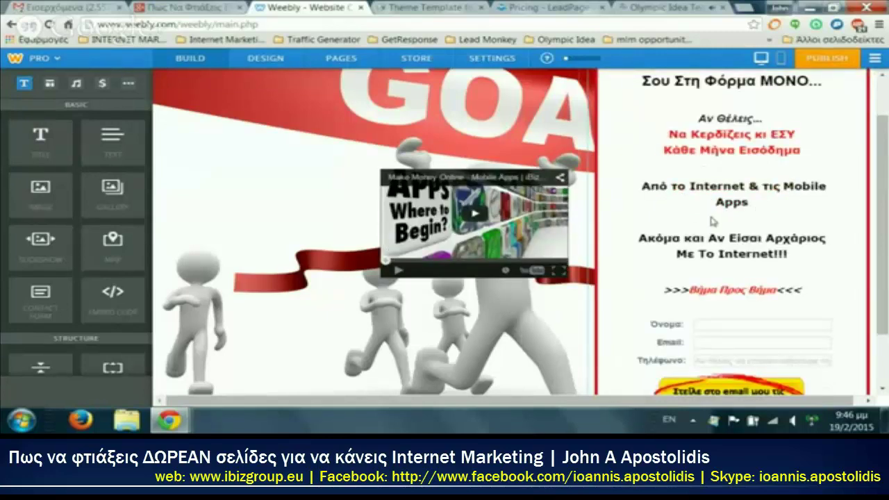
pyautogui.scroll(-1, 711, 221)
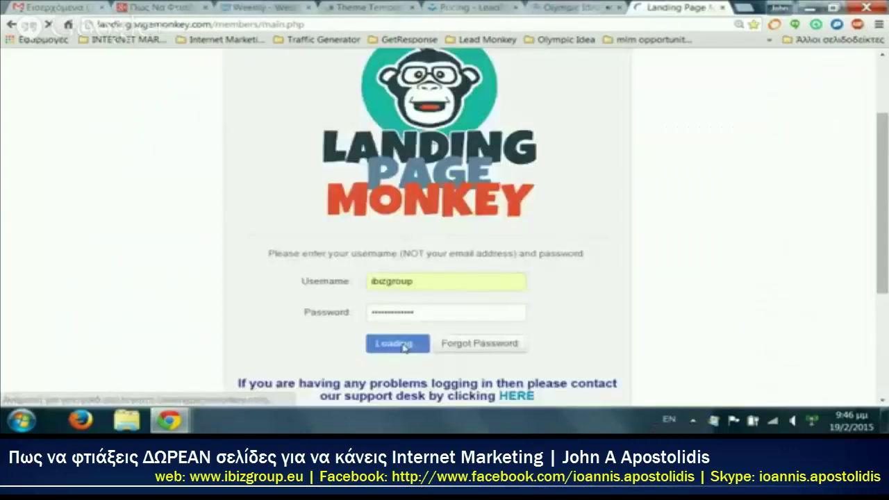
pyautogui.click(398, 342)
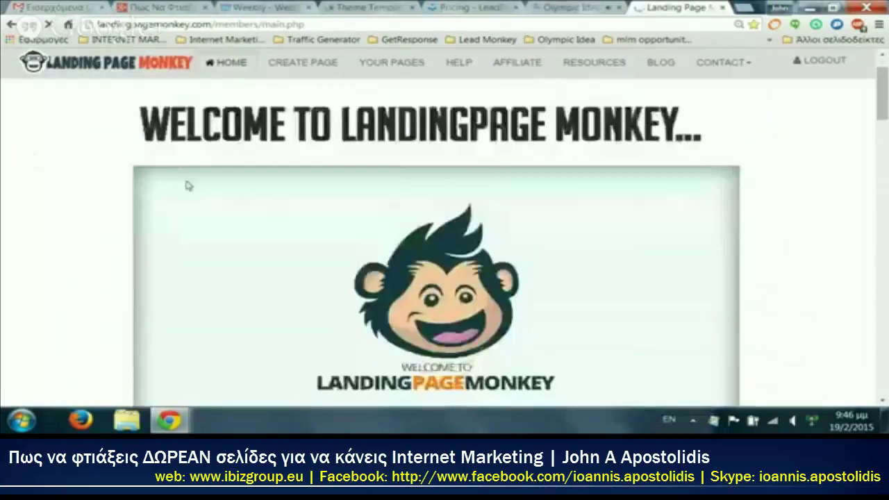
# Step: Go to Your Pages in Landing Page Monkey and preview the free webinar page
pyautogui.click(325, 64)
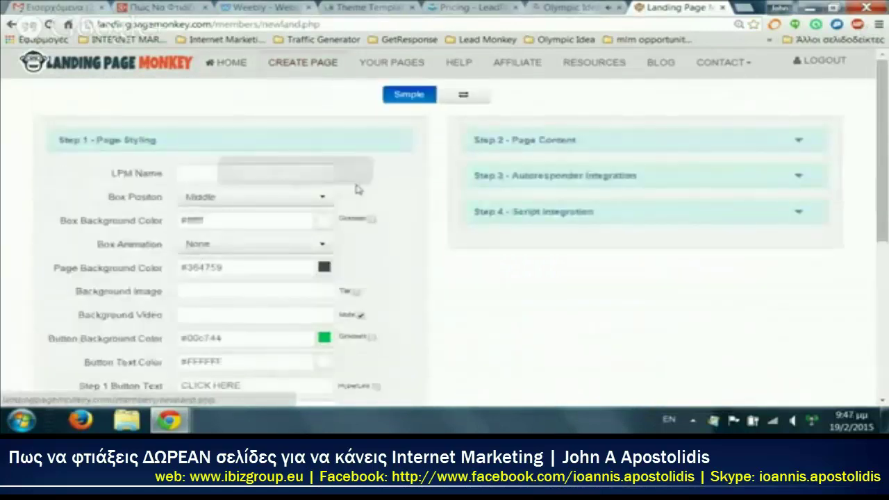
pyautogui.click(390, 64)
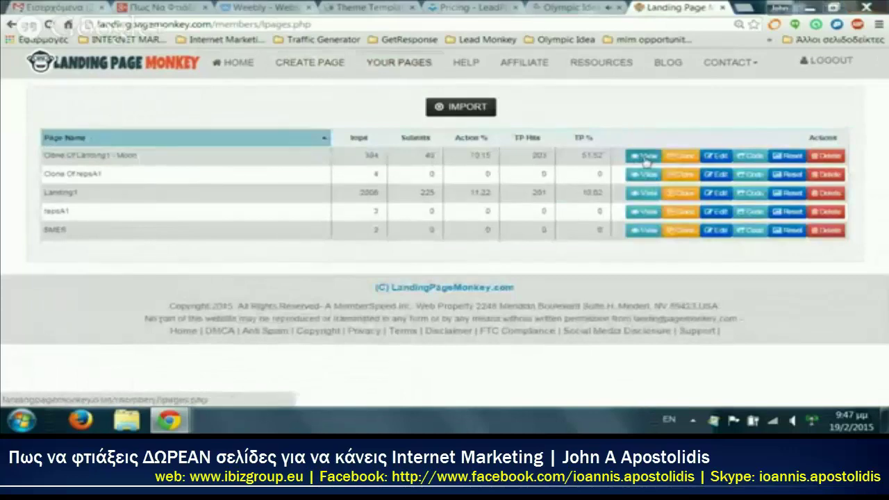
pyautogui.click(646, 161)
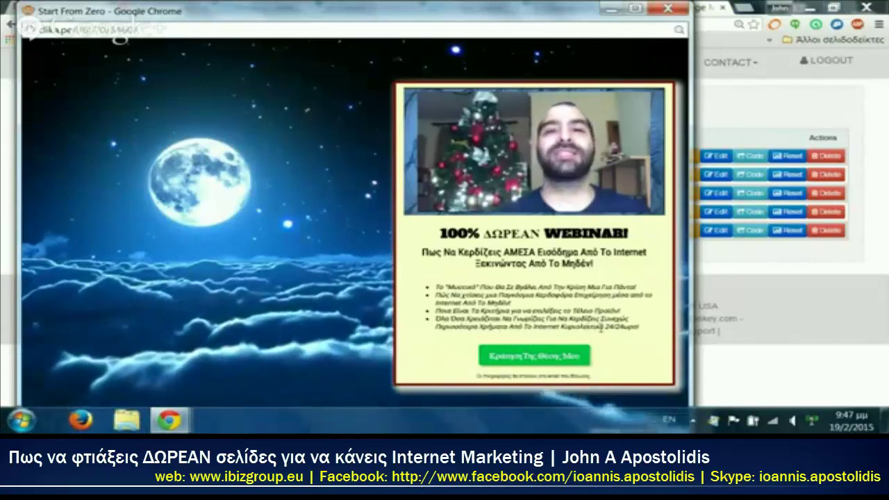
# Step: Test the moon-background page's signup button, then preview and close the second saved page
pyautogui.click(547, 358)
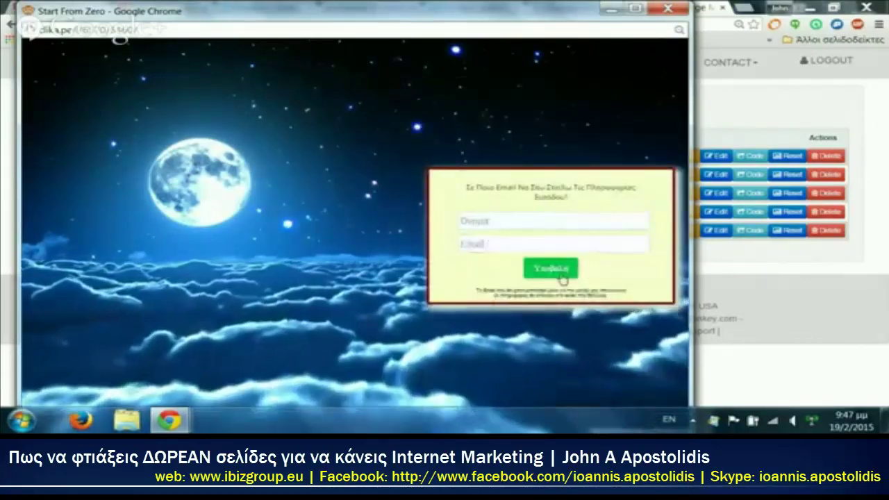
pyautogui.click(614, 6)
pyautogui.click(639, 176)
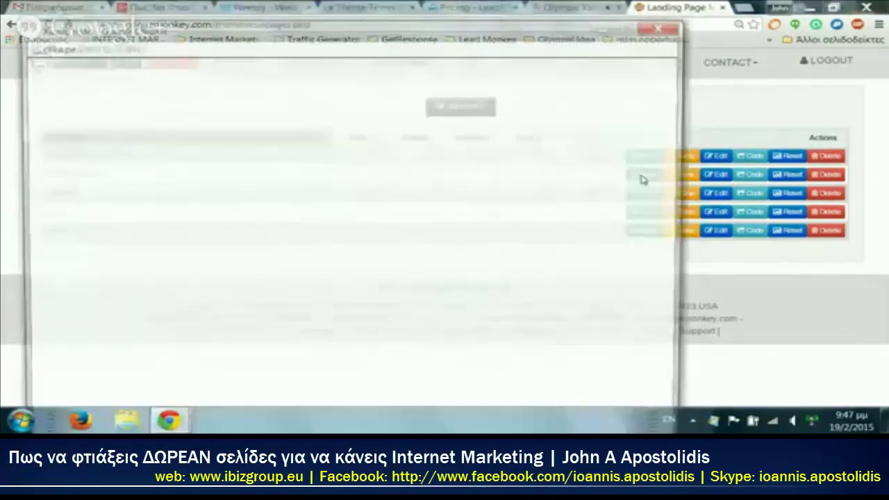
pyautogui.moveTo(522, 35); pyautogui.dragTo(544, 4)
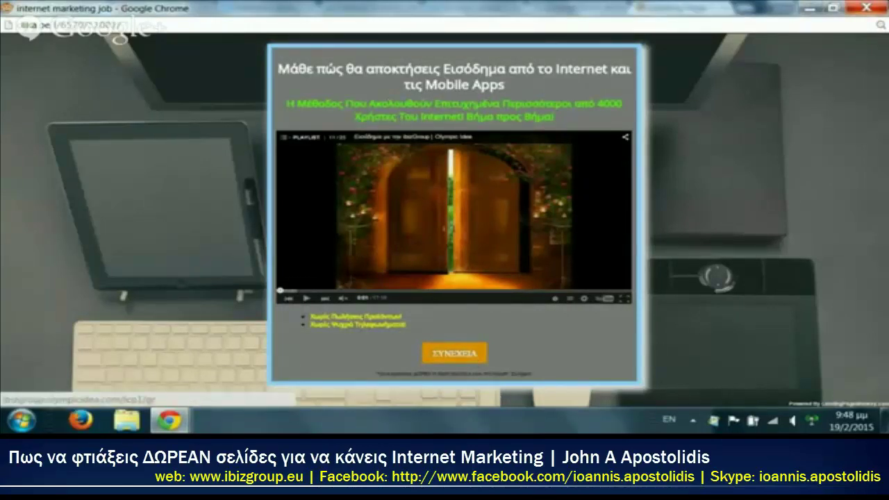
pyautogui.click(865, 7)
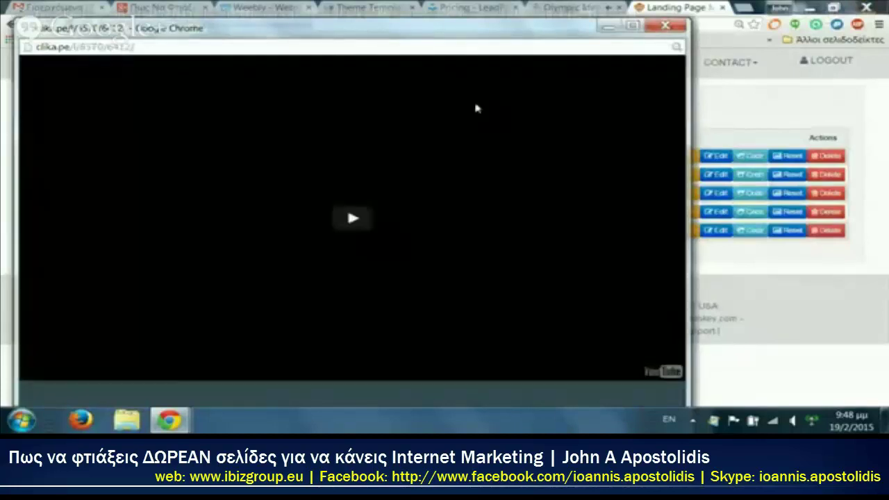
# Step: Enlarge the Start From Zero preview, reveal its name and email form, then close it
pyautogui.moveTo(445, 32); pyautogui.dragTo(448, 5)
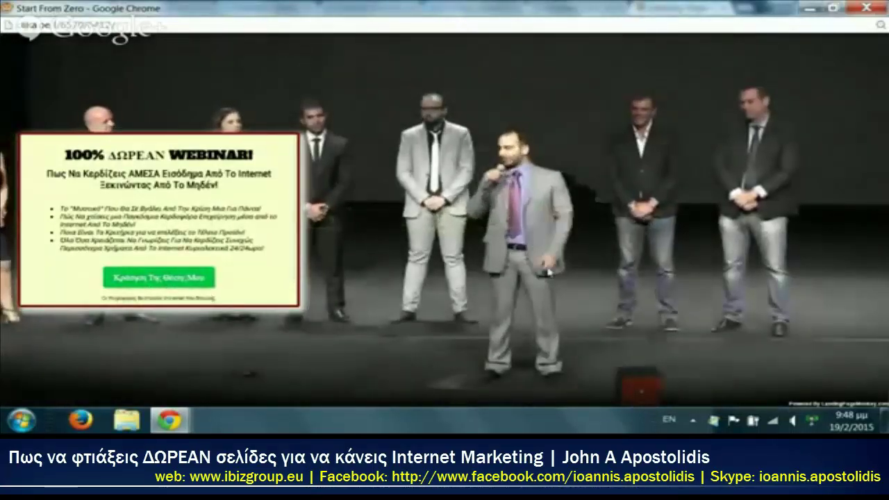
pyautogui.click(154, 278)
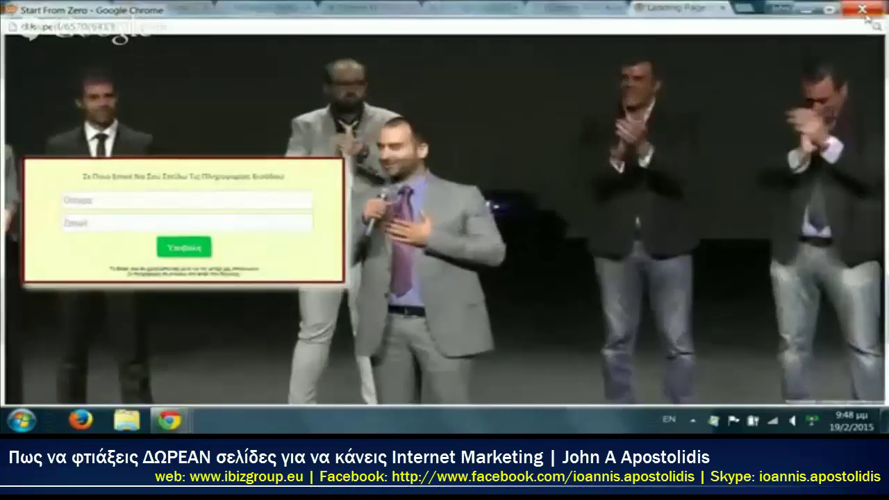
pyautogui.click(861, 9)
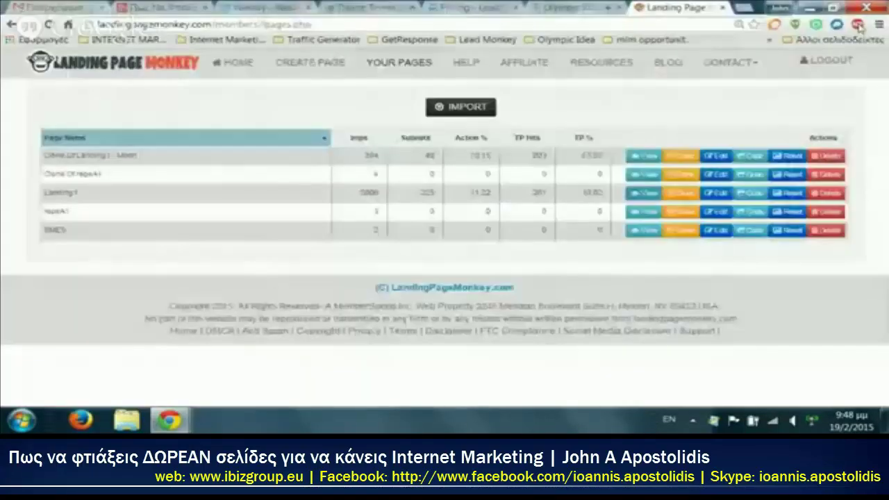
# Step: Preview the internet and mobile-app income page full screen, then close it
pyautogui.click(642, 214)
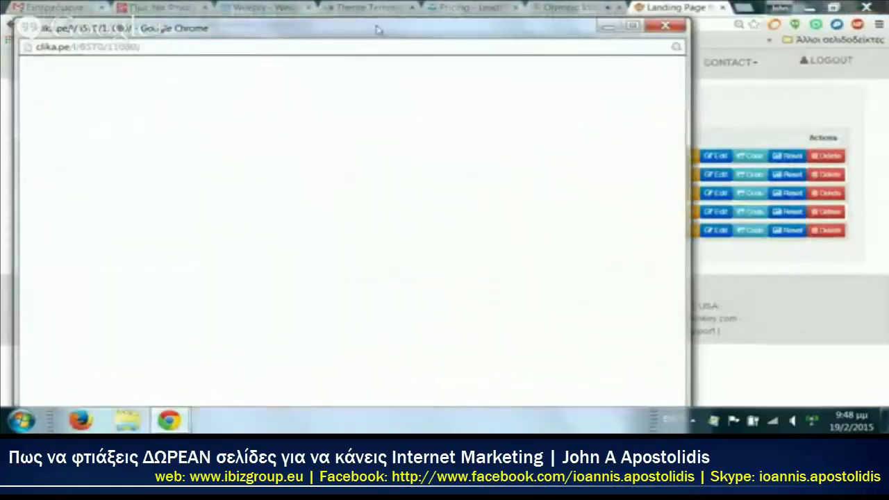
pyautogui.doubleClick(381, 30)
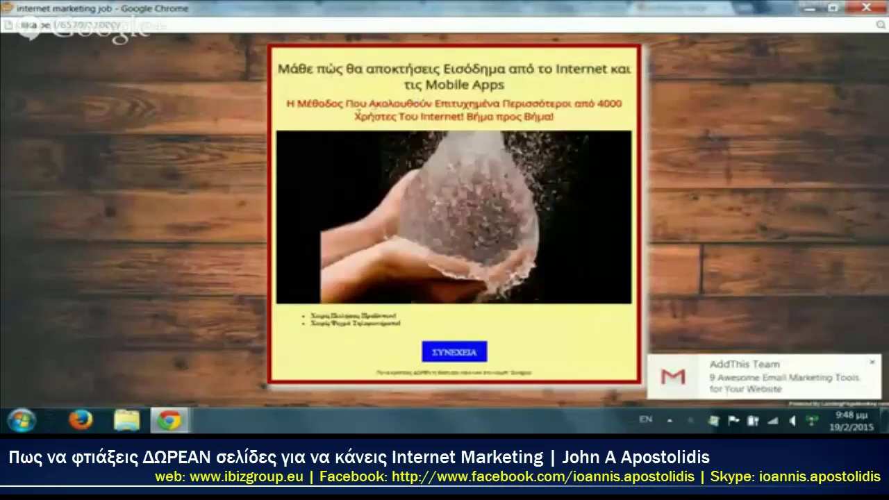
pyautogui.moveTo(430, 134)
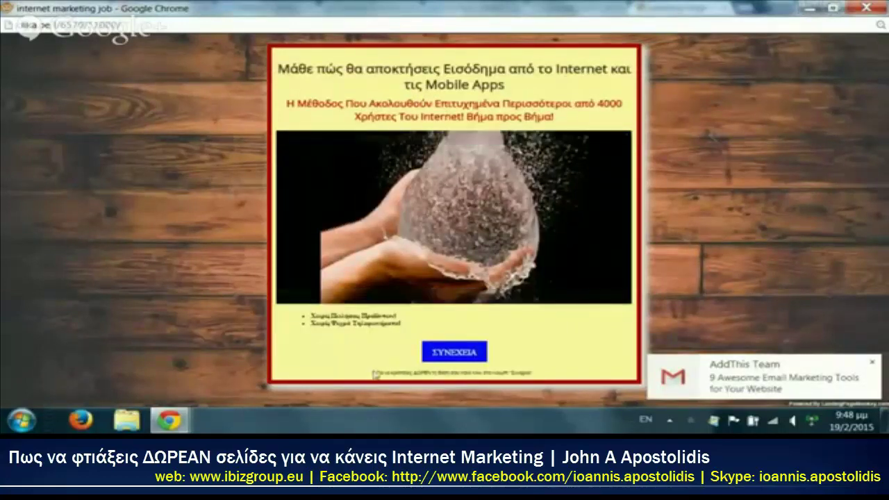
pyautogui.hotkey('ctrl', 'w')
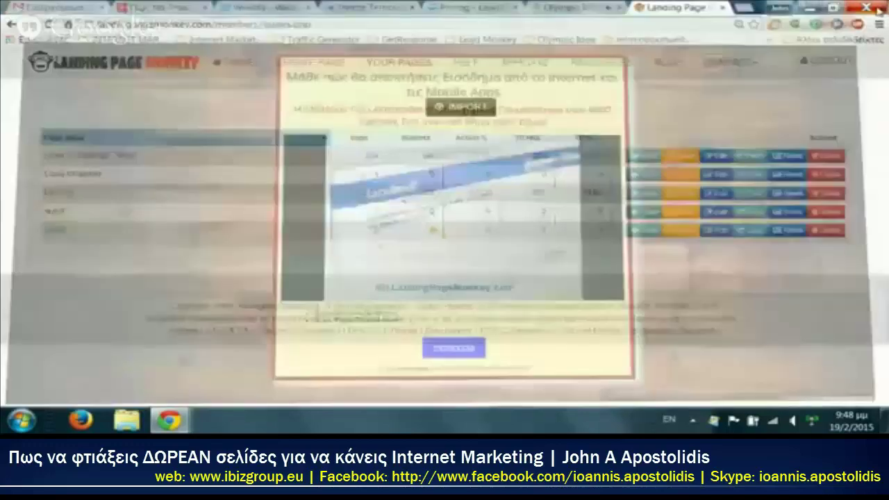
pyautogui.click(646, 230)
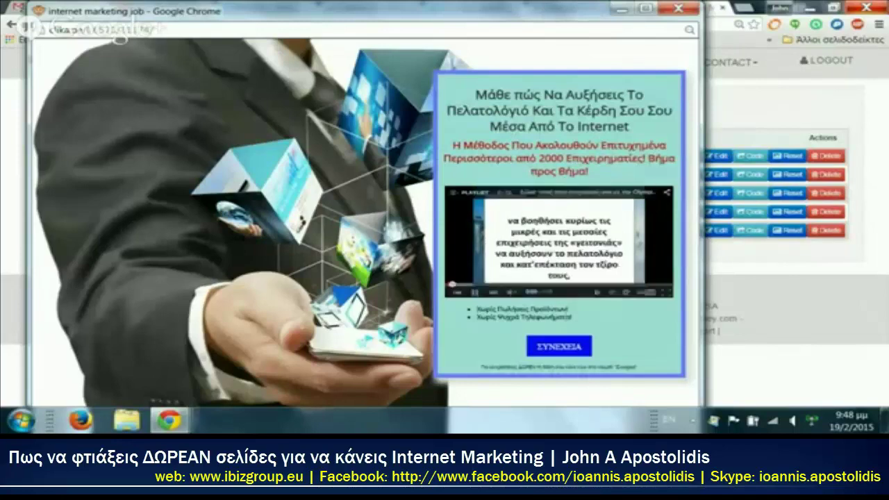
pyautogui.click(561, 347)
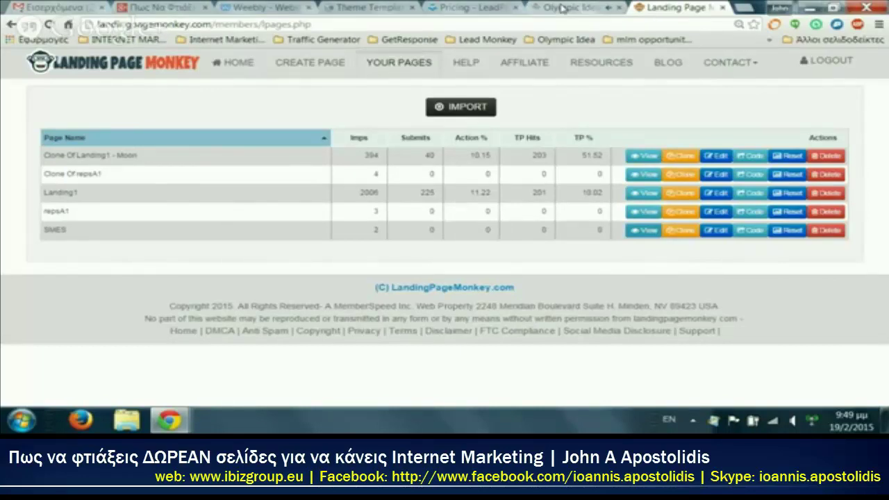
pyautogui.click(561, 8)
# Step: Scroll the LeadPages pricing table comparing Standard $25, Pro $40 and Enterprise $67 annual plans
pyautogui.click(486, 8)
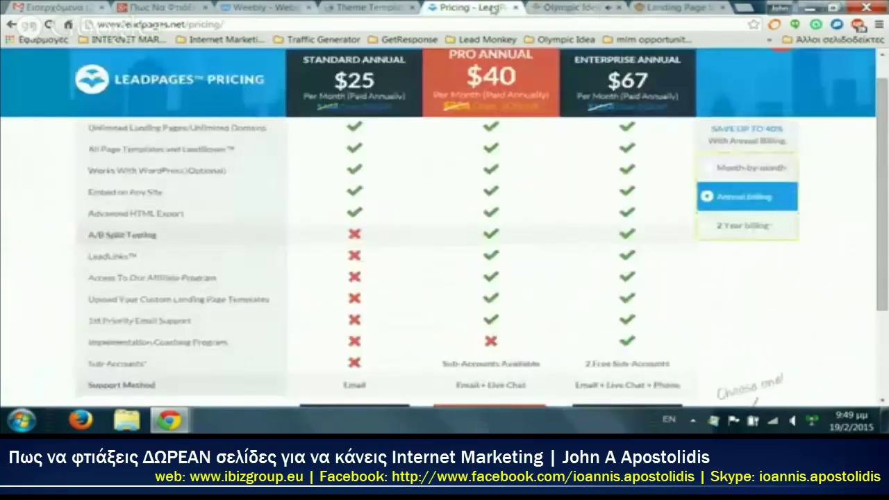
pyautogui.scroll(-1, 414, 205)
pyautogui.scroll(1, 414, 204)
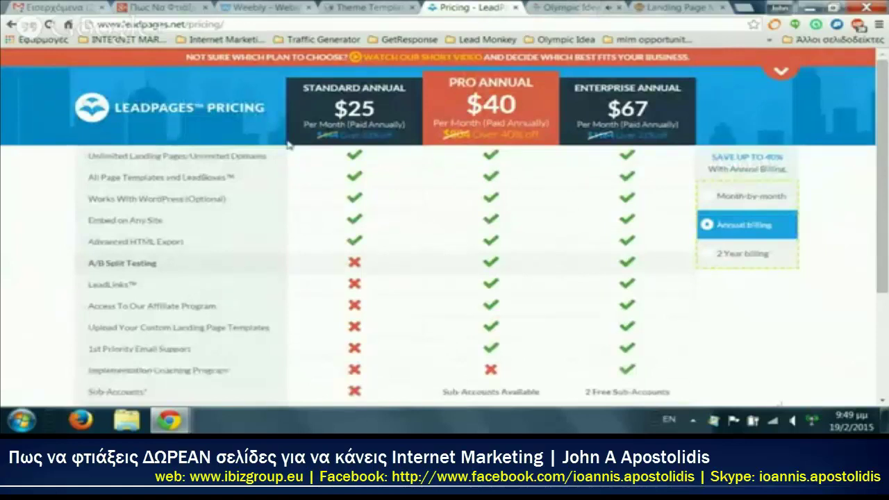
pyautogui.scroll(-1, 366, 120)
pyautogui.scroll(1, 366, 120)
pyautogui.scroll(-1, 490, 188)
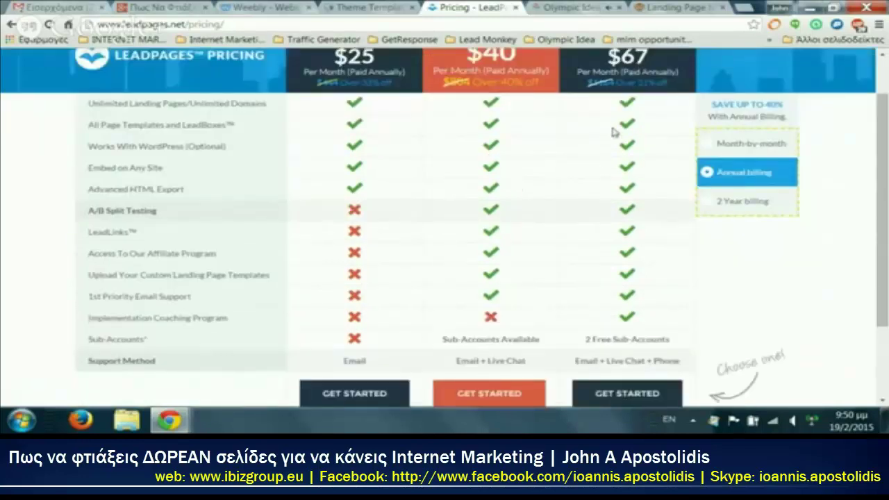
pyautogui.scroll(-2, 609, 149)
pyautogui.scroll(3, 609, 149)
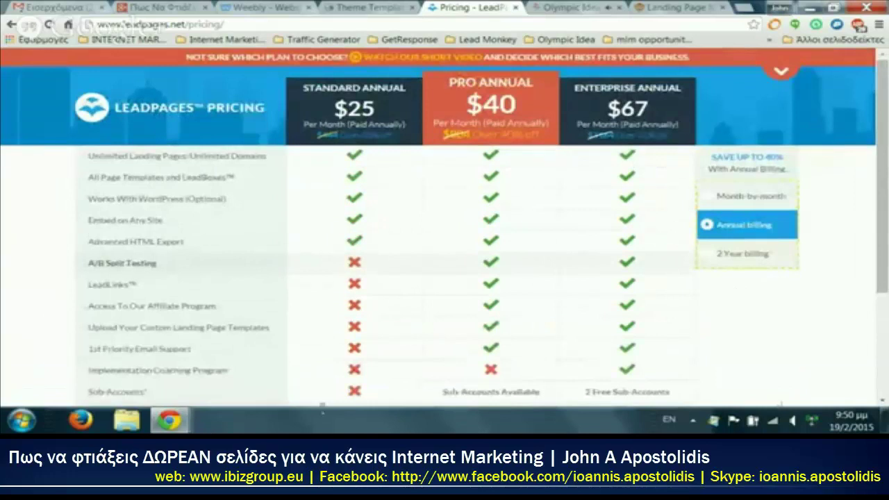
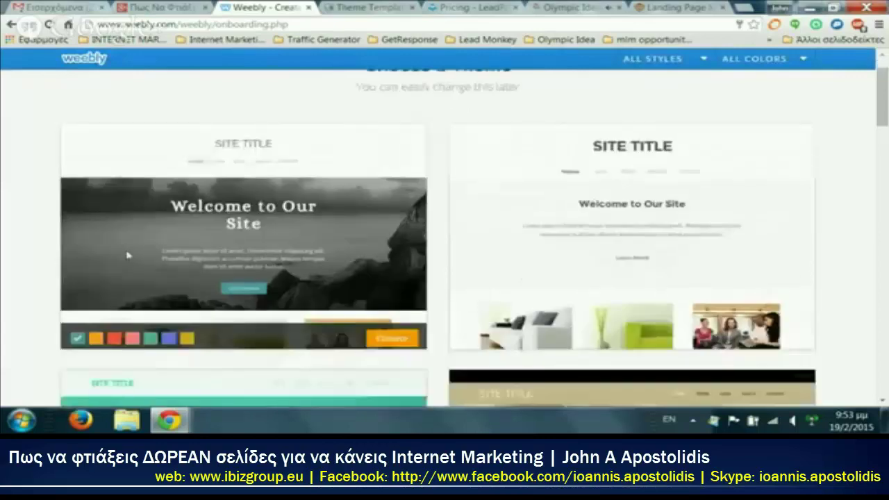
# Step: Browse the theme gallery and choose the theme with sidebar navigation for the new site
pyautogui.scroll(-2, 90, 272)
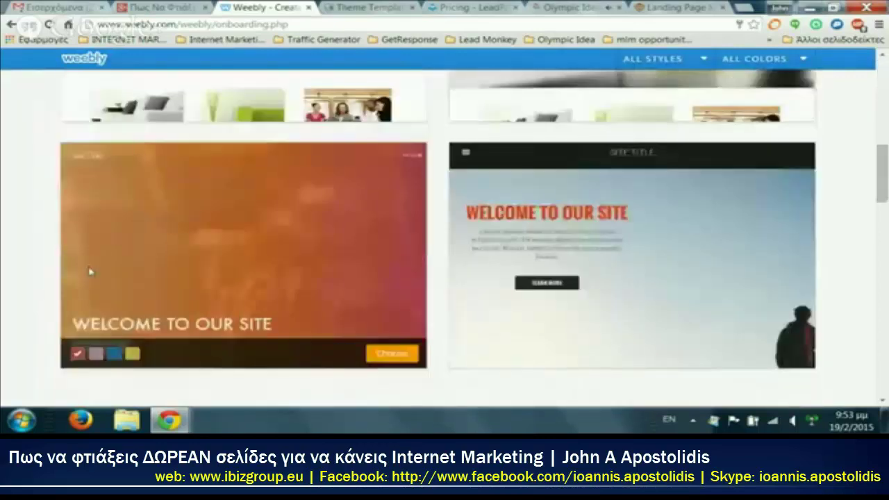
pyautogui.scroll(-1, 89, 272)
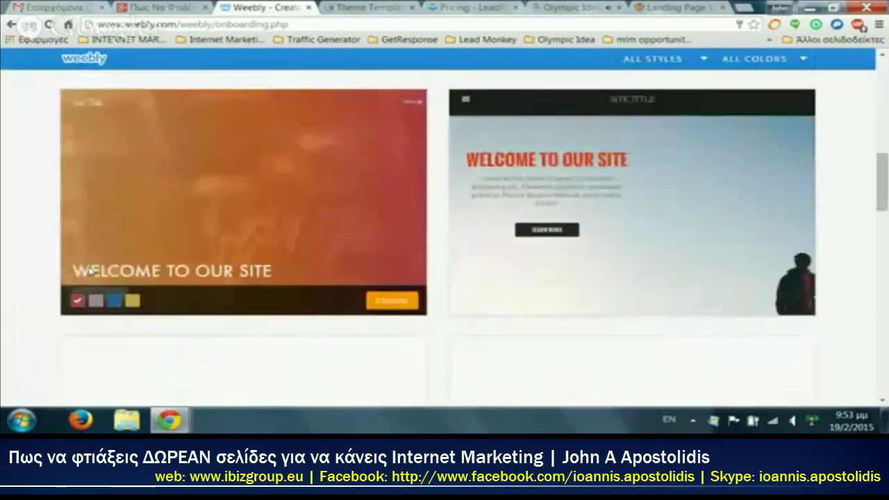
pyautogui.scroll(-4, 89, 272)
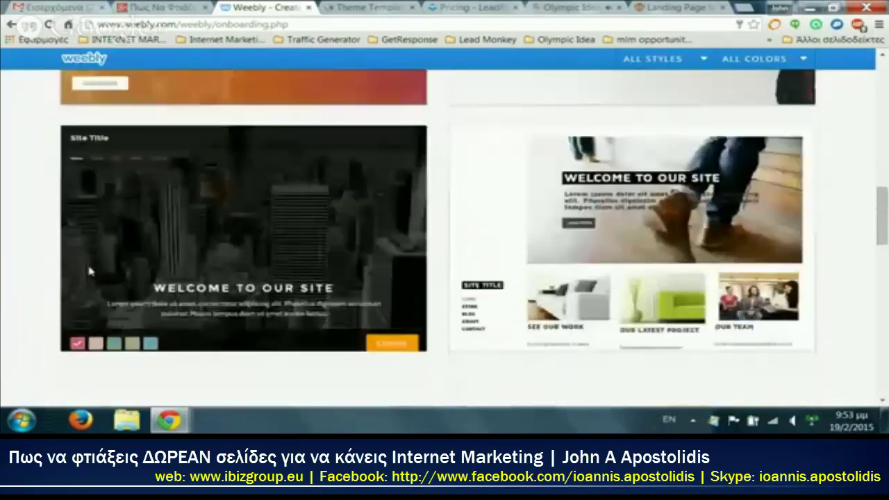
pyautogui.scroll(-7, 583, 254)
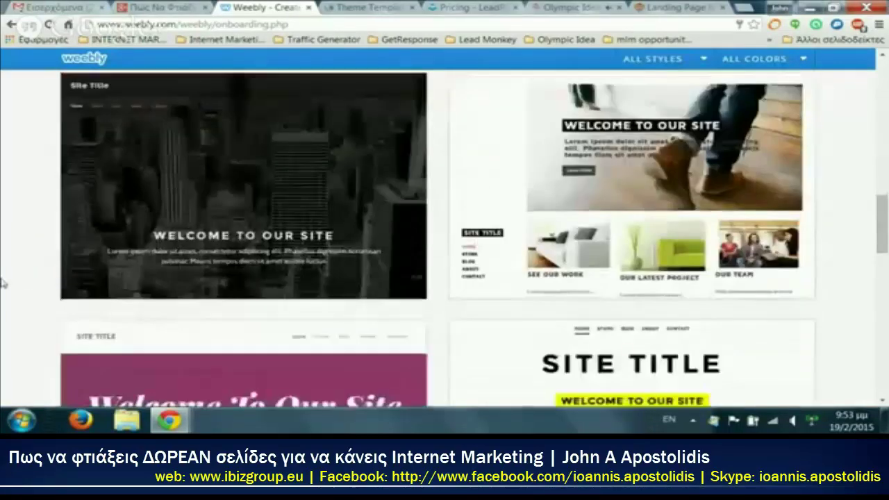
pyautogui.scroll(-10, 49, 234)
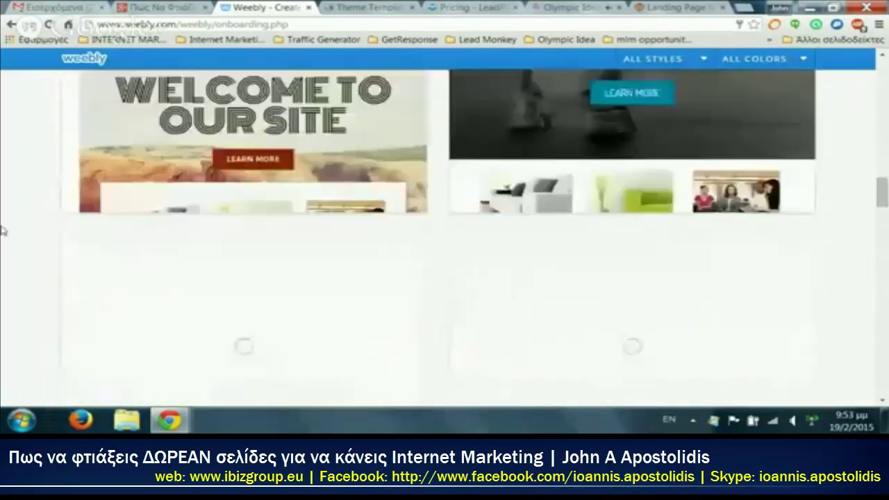
pyautogui.scroll(2, 2, 231)
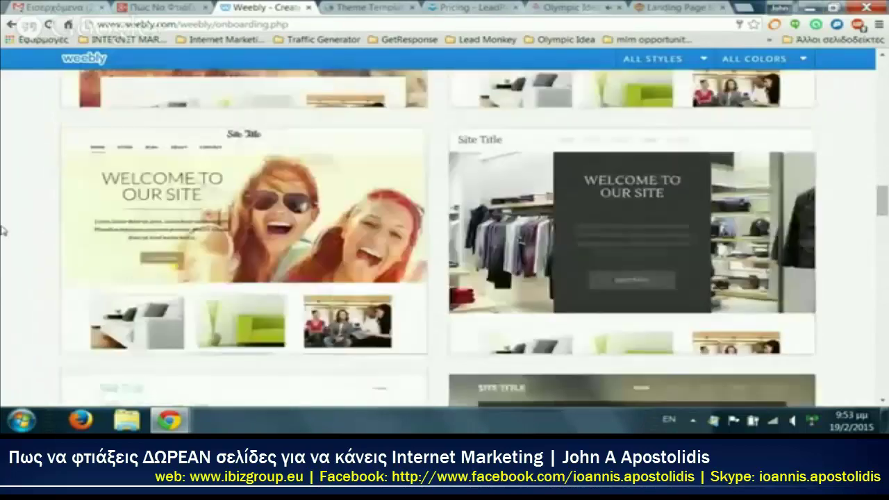
pyautogui.scroll(-1, 2, 232)
pyautogui.scroll(-1, 2, 231)
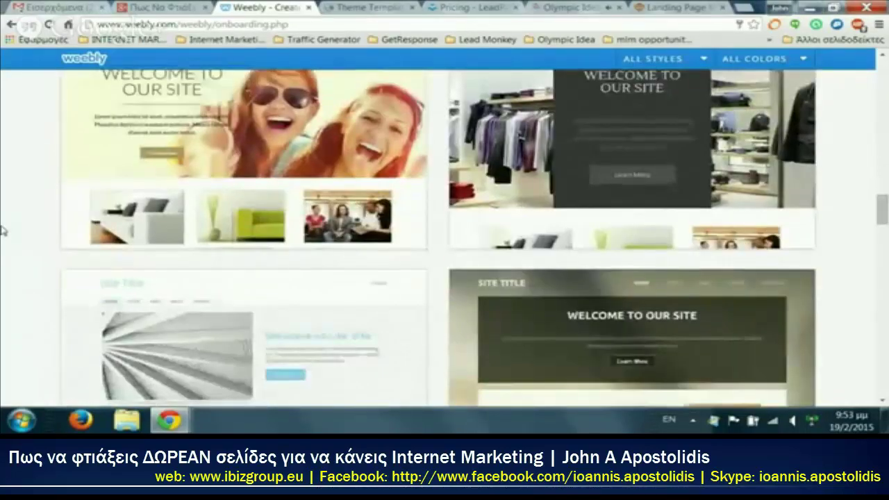
pyautogui.scroll(-1, 2, 232)
pyautogui.scroll(-7, 2, 231)
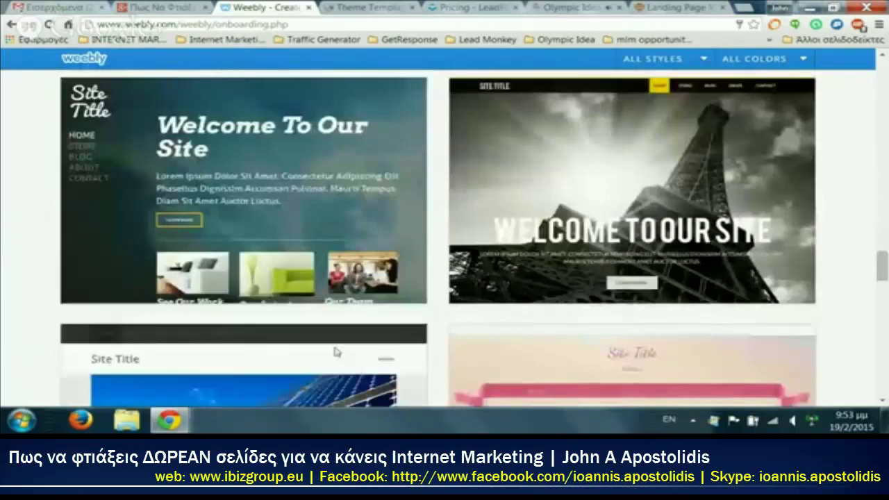
pyautogui.click(404, 295)
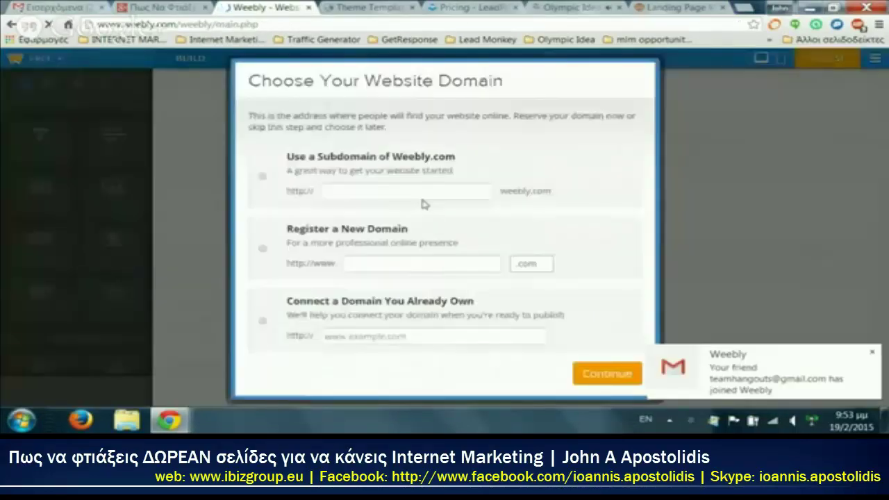
# Step: Claim the free weebly.com subdomain 'teamnagouts' and start building the site
pyautogui.click(422, 195)
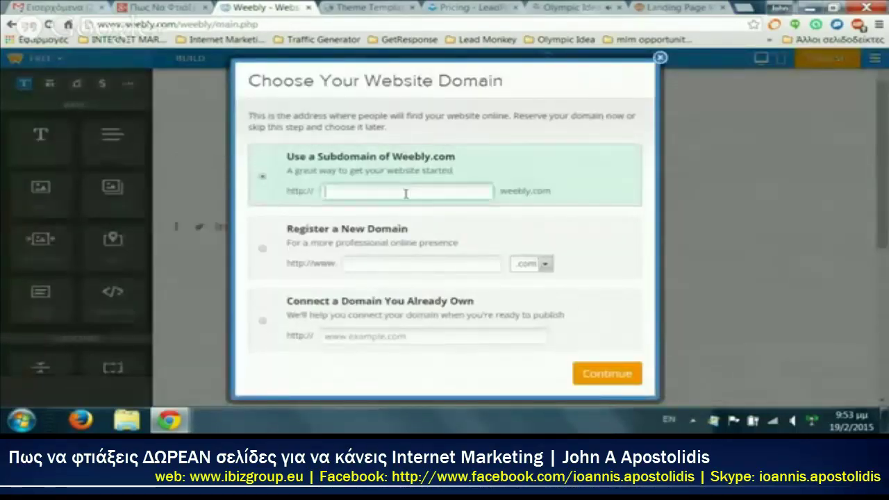
pyautogui.write('te')
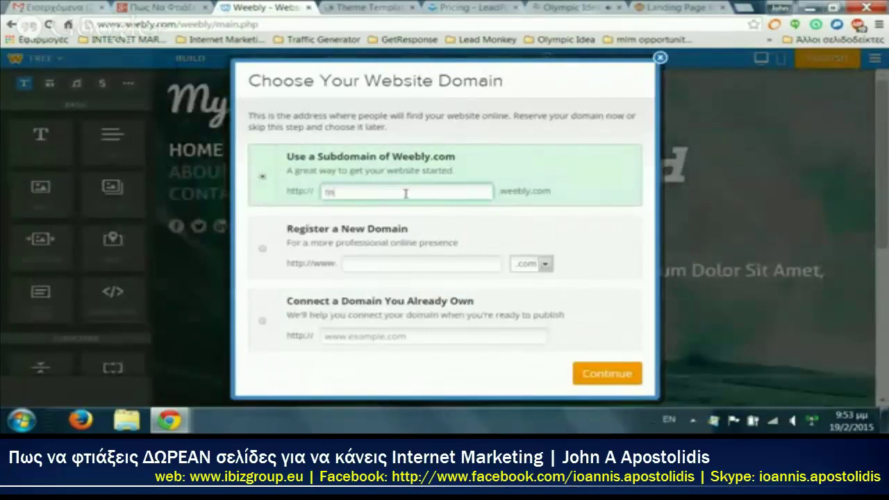
pyautogui.write('amna')
pyautogui.write('gouts')
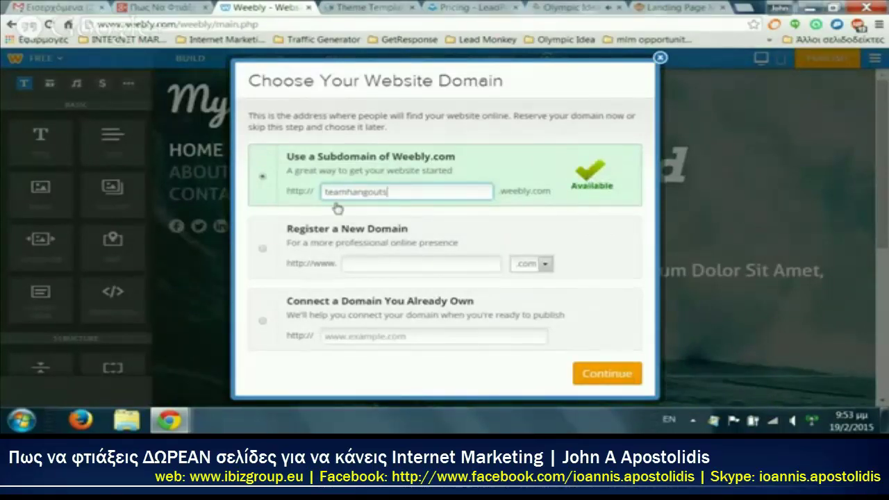
pyautogui.click(604, 384)
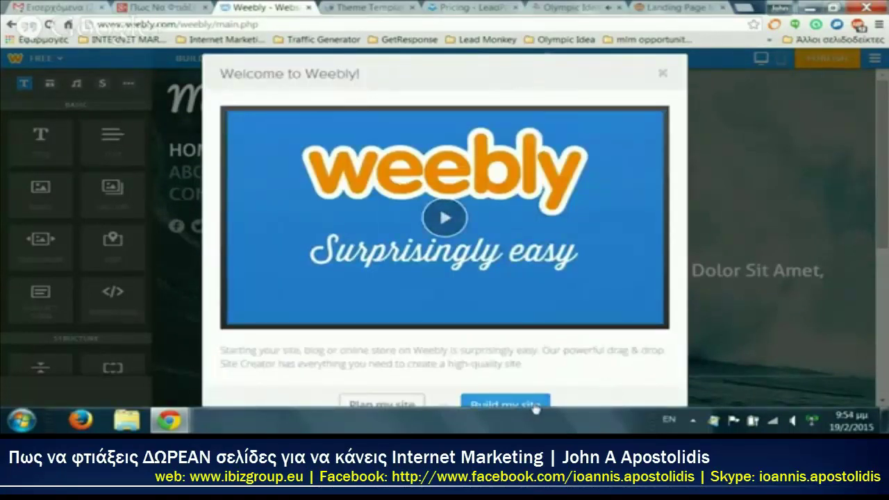
pyautogui.click(505, 403)
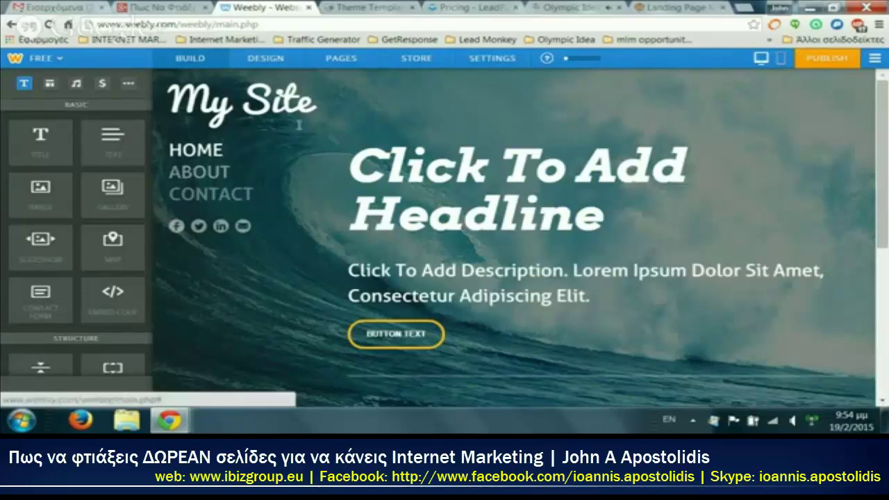
# Step: Turn off the My Site title and remove the Facebook, Twitter, LinkedIn and email social links
pyautogui.moveTo(297, 94)
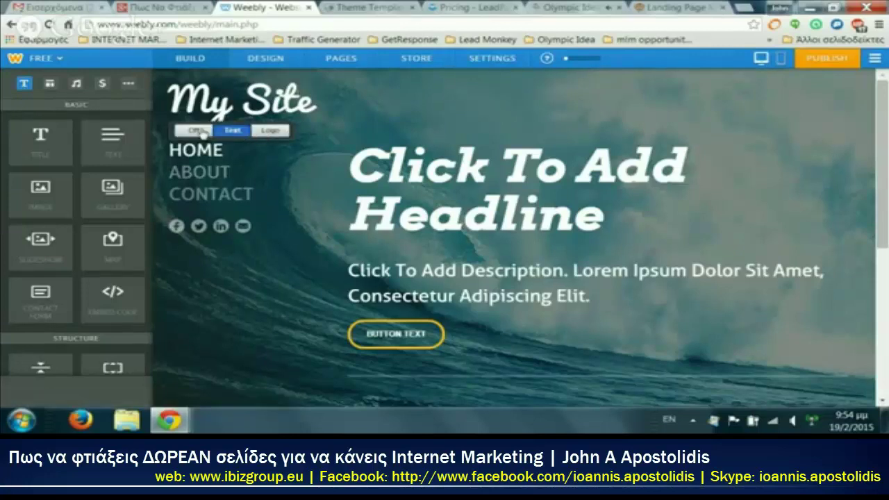
pyautogui.click(202, 133)
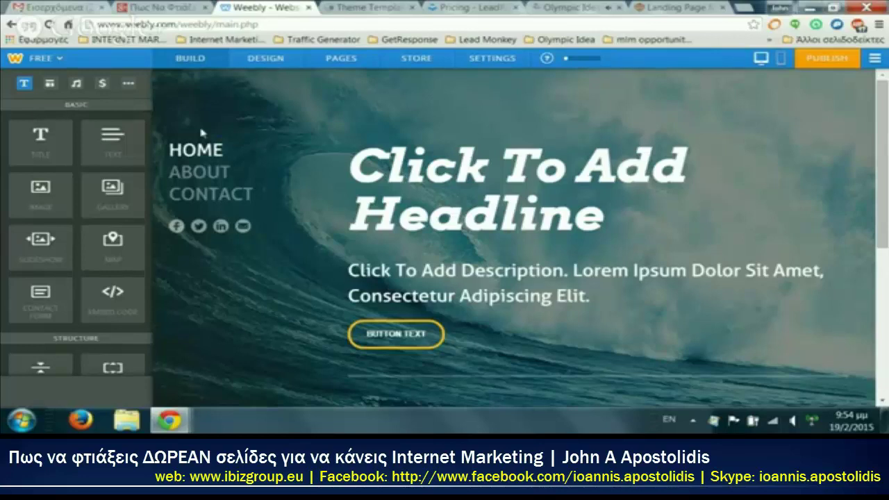
pyautogui.click(221, 226)
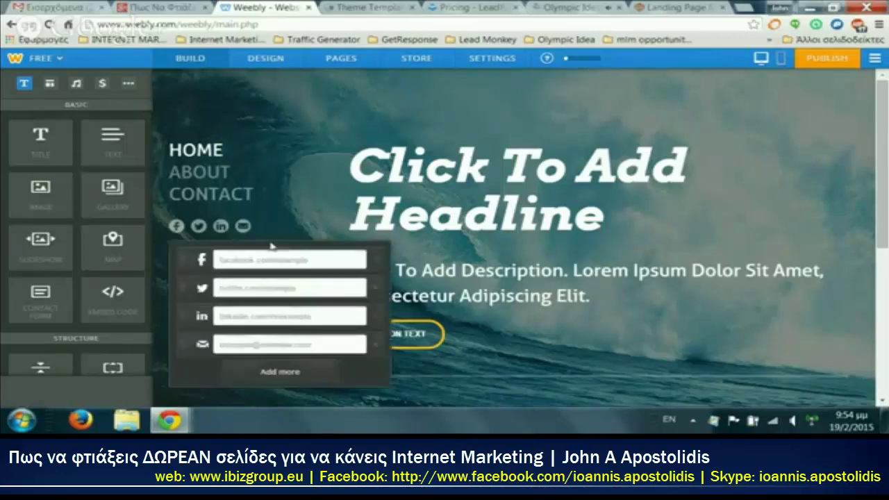
pyautogui.click(375, 262)
pyautogui.click(376, 262)
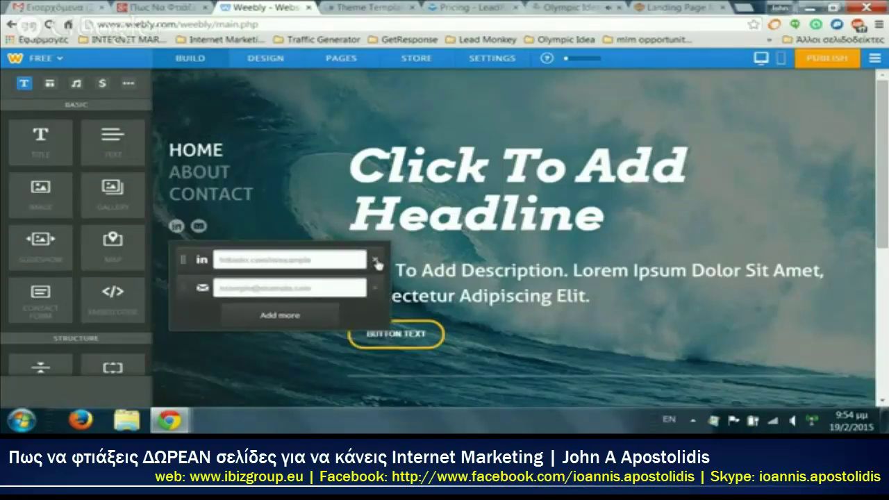
pyautogui.click(375, 262)
pyautogui.click(375, 262)
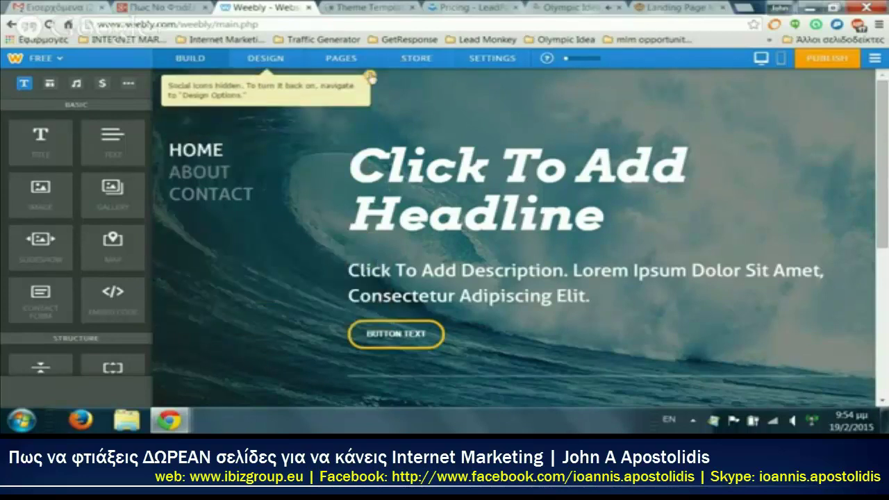
pyautogui.click(370, 75)
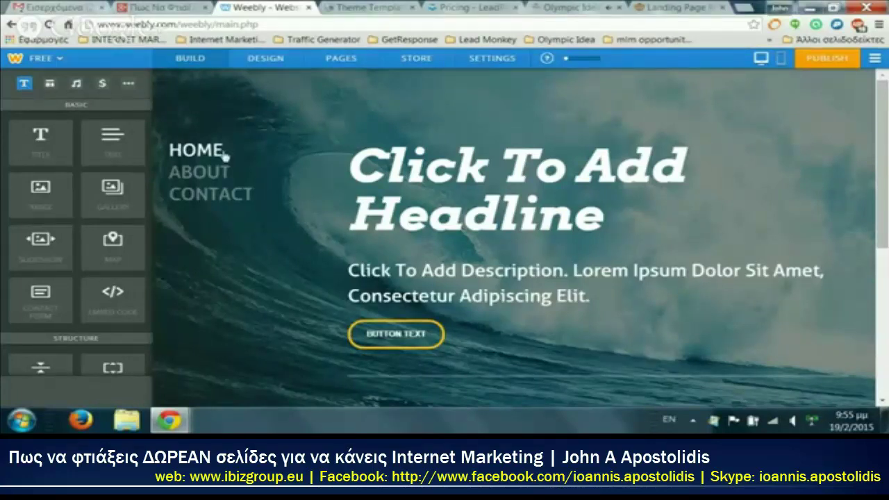
# Step: Hide the About page from navigation and delete the Contact page
pyautogui.click(359, 61)
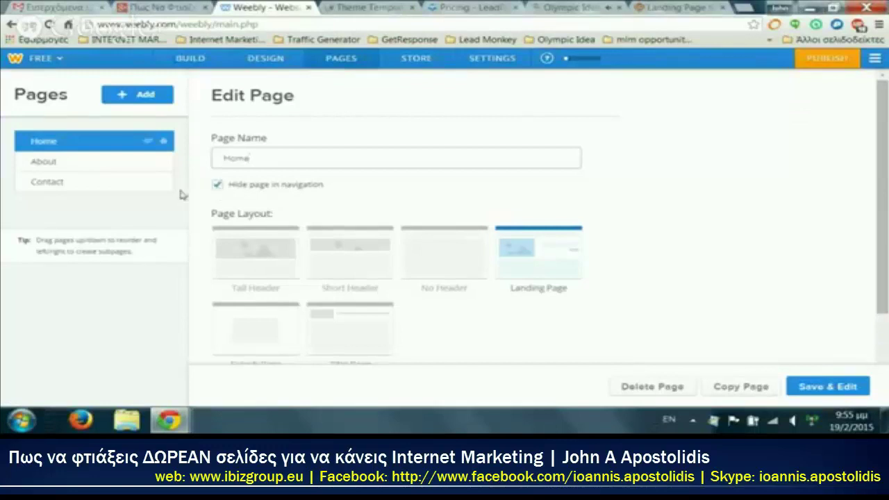
pyautogui.click(145, 165)
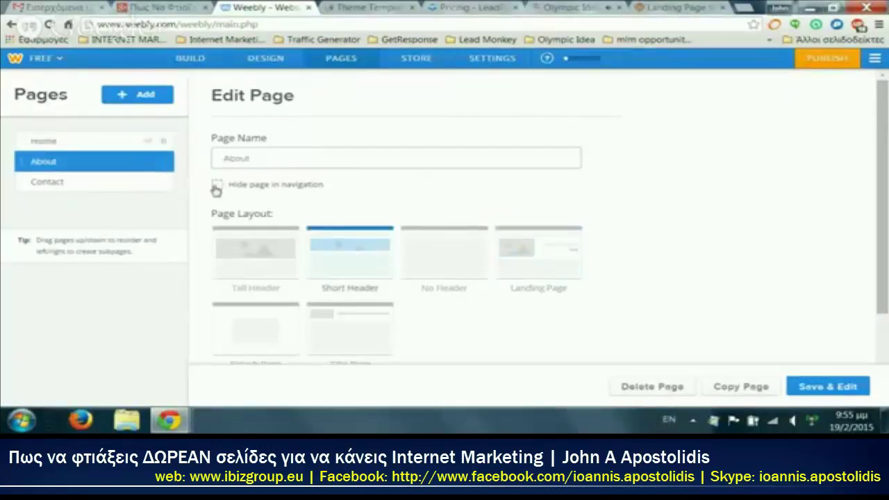
pyautogui.click(216, 186)
pyautogui.click(143, 186)
pyautogui.click(217, 186)
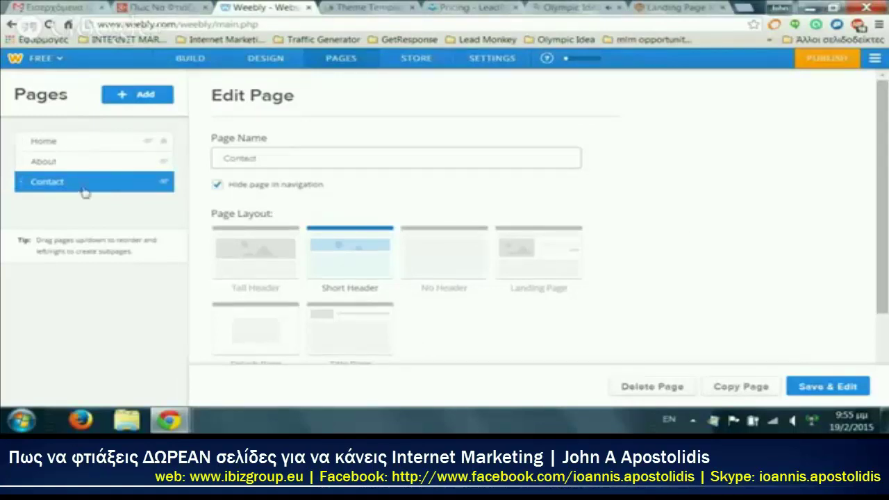
pyautogui.click(671, 389)
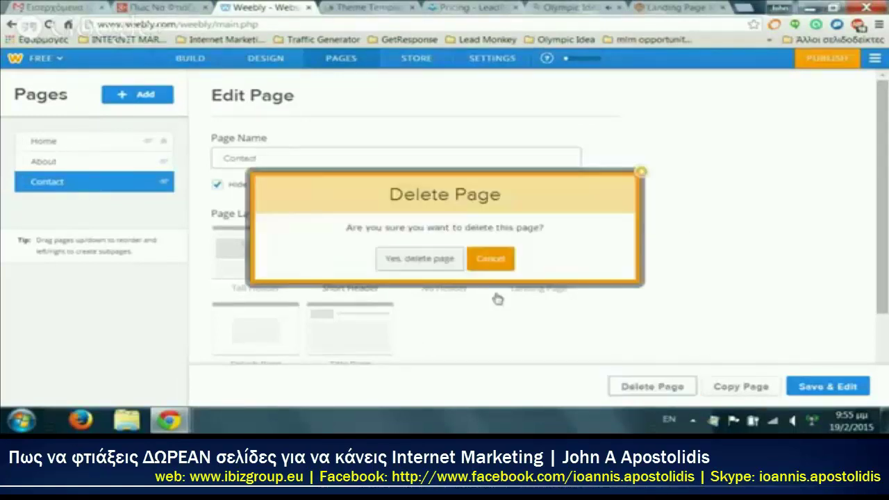
pyautogui.click(418, 258)
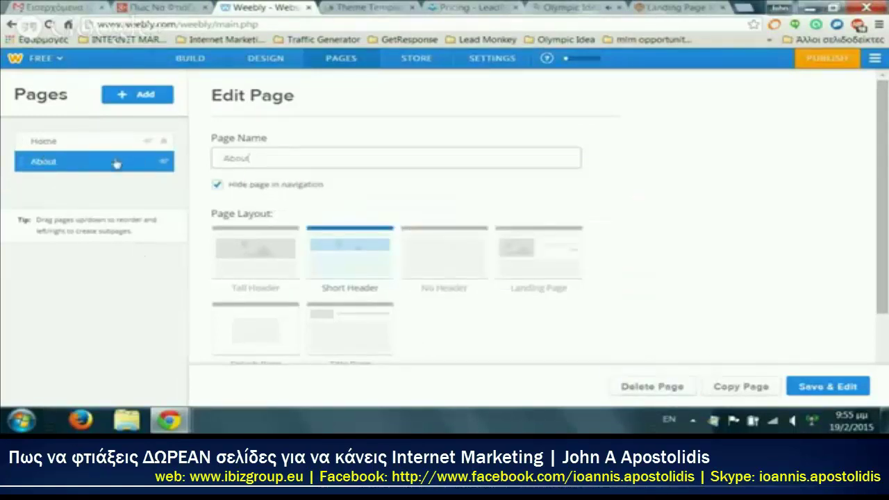
# Step: Rename the About page to step2 and give the Home page the Splash Page layout
pyautogui.doubleClick(235, 158)
pyautogui.write('sqep2')
pyautogui.click(66, 146)
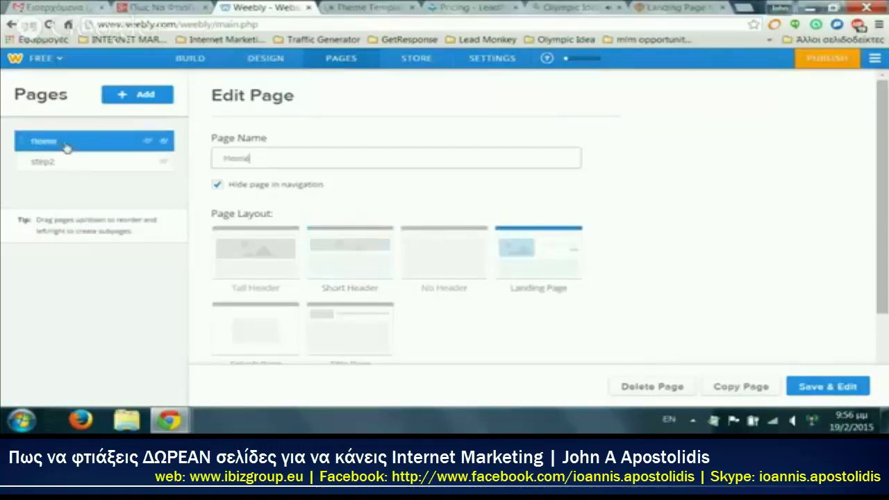
pyautogui.scroll(-1, 444, 230)
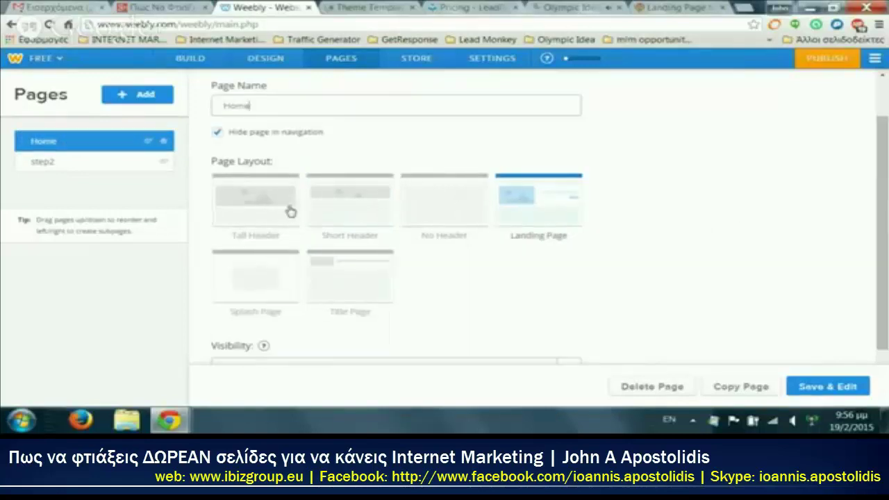
pyautogui.scroll(-1, 290, 211)
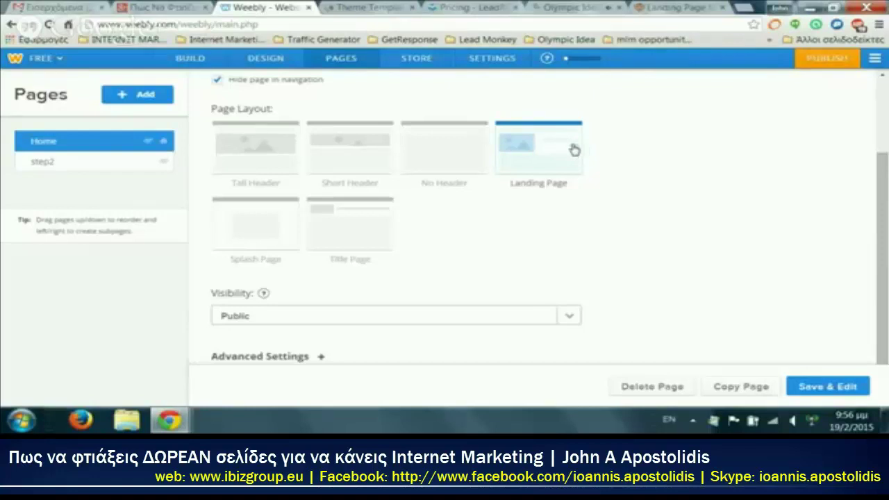
pyautogui.click(259, 235)
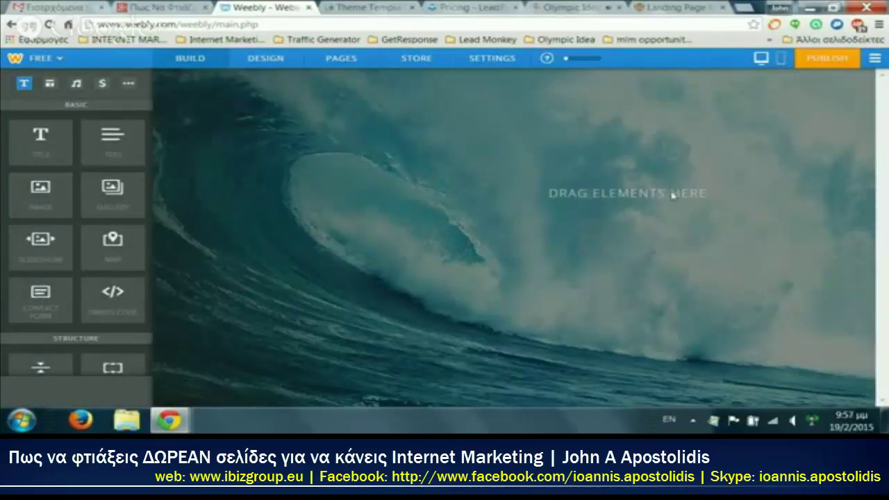
# Step: Scroll the Build elements panel, then switch to the Team Hang Out live stream tab
pyautogui.scroll(-4, 97, 144)
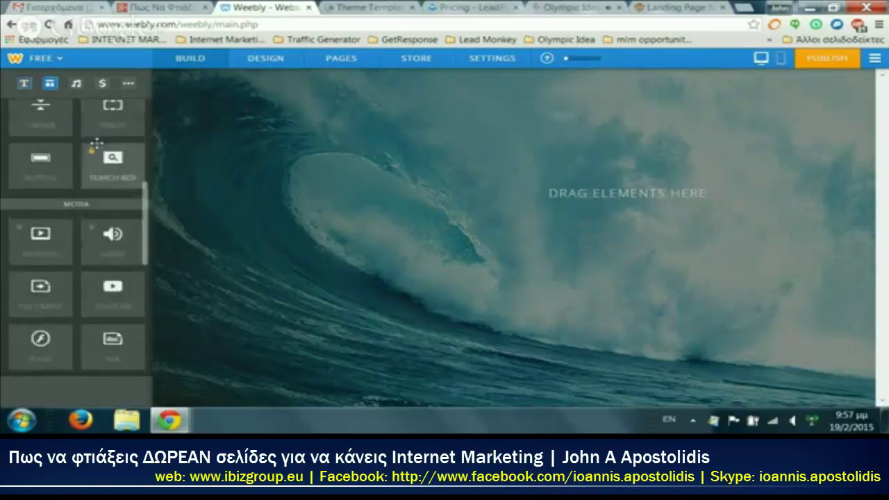
pyautogui.scroll(3, 96, 144)
pyautogui.scroll(-3, 96, 144)
pyautogui.scroll(2, 111, 208)
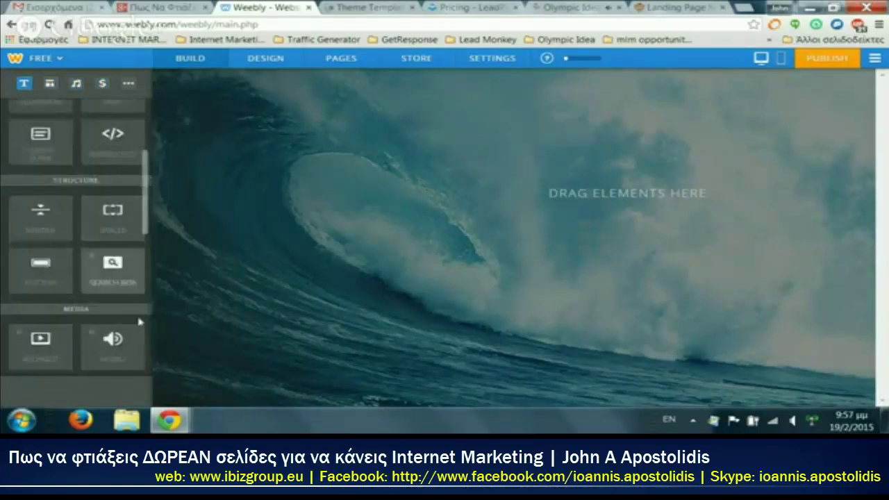
pyautogui.scroll(3, 139, 321)
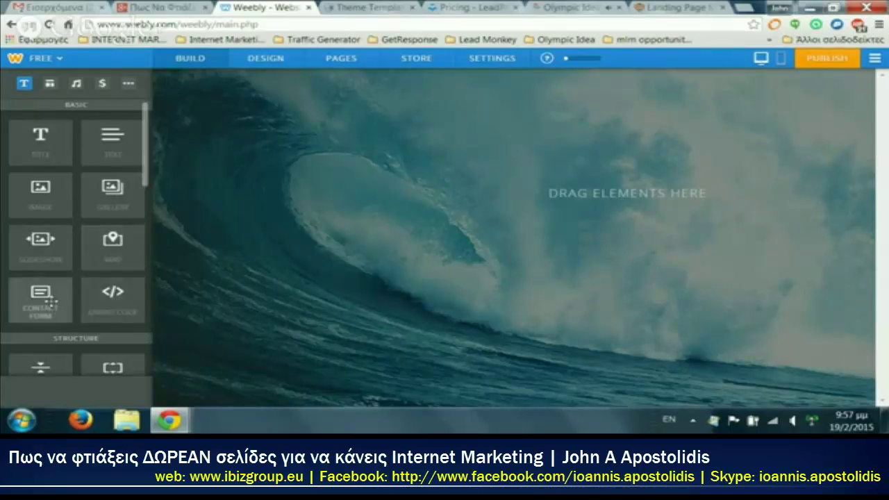
pyautogui.scroll(-1, 50, 300)
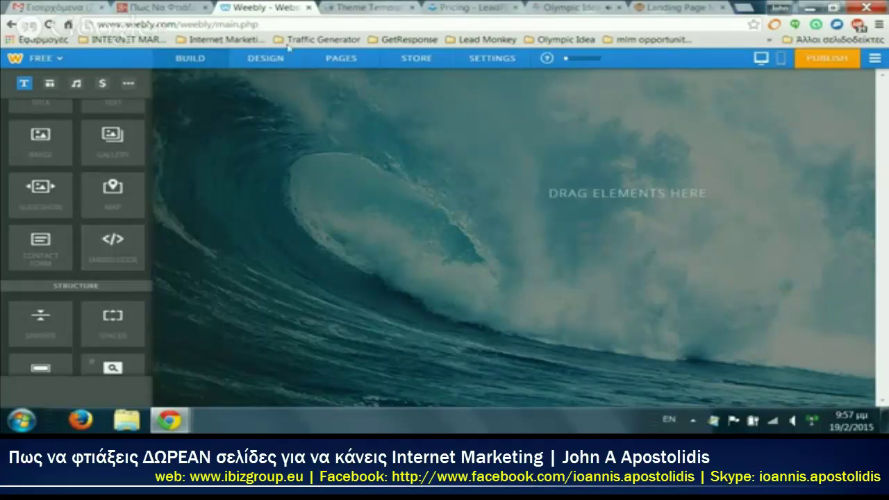
pyautogui.click(566, 6)
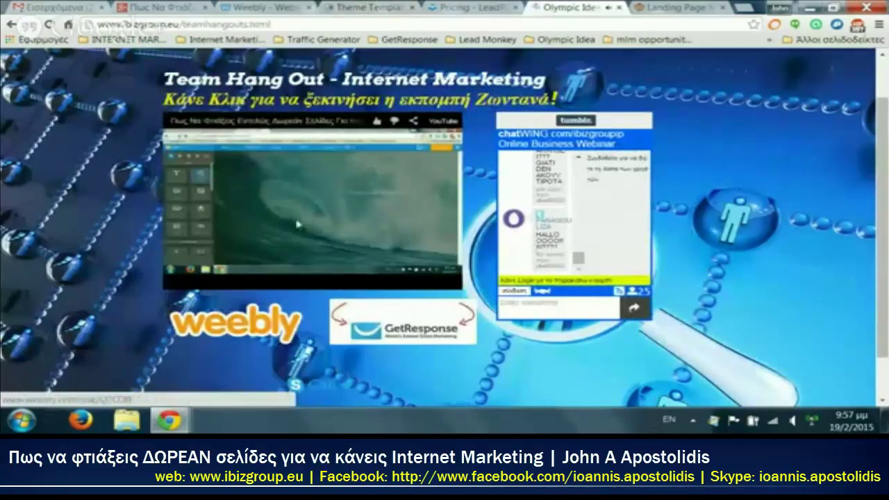
# Step: Scroll the Team Hang Out live stream page with its broadcast and chat panel
pyautogui.scroll(-1, 107, 348)
pyautogui.scroll(1, 153, 354)
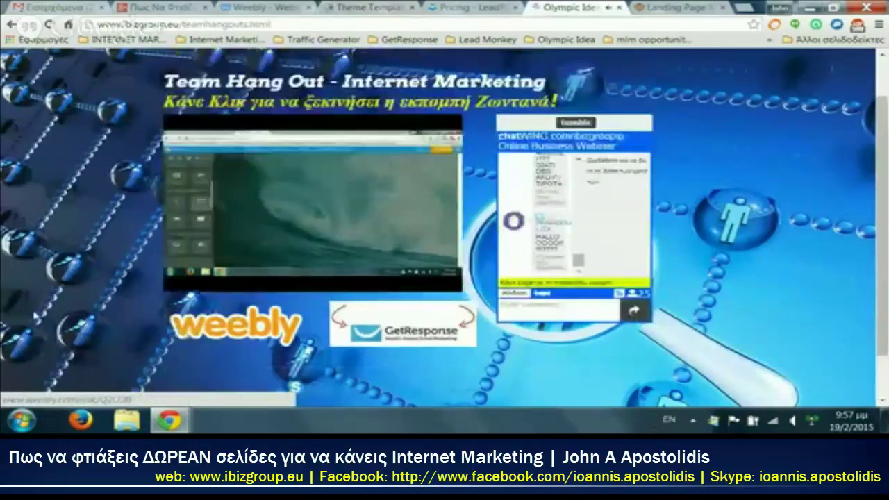
pyautogui.scroll(-1, 198, 359)
pyautogui.moveTo(198, 360)
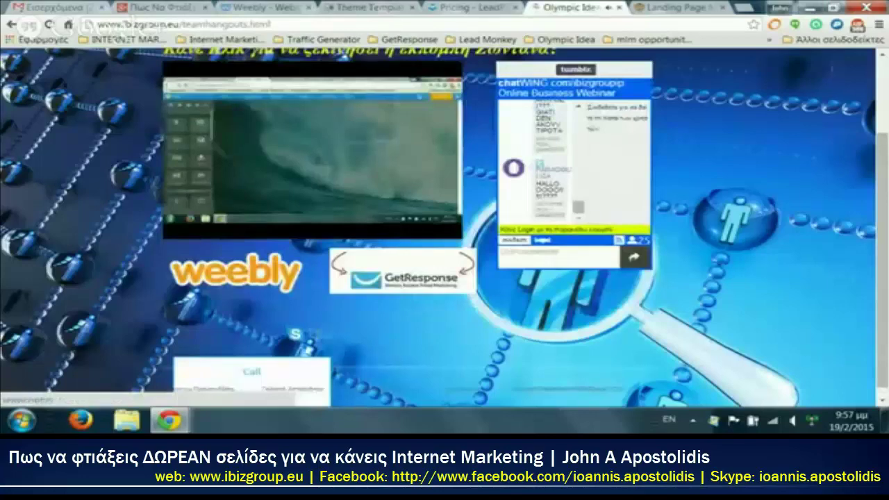
pyautogui.scroll(2, 198, 360)
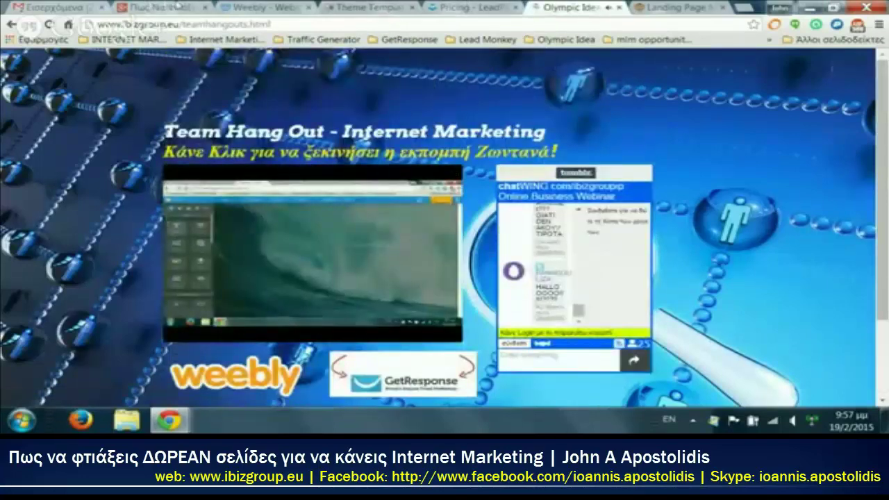
pyautogui.click(270, 8)
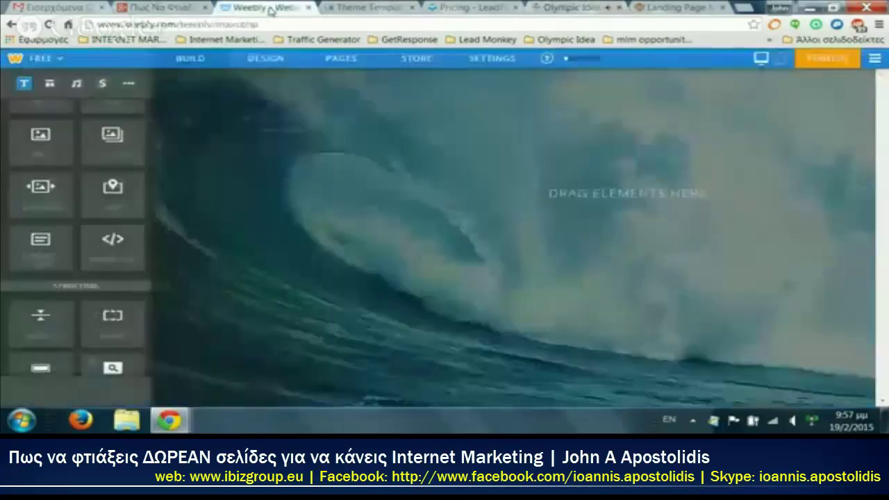
pyautogui.scroll(-2, 43, 170)
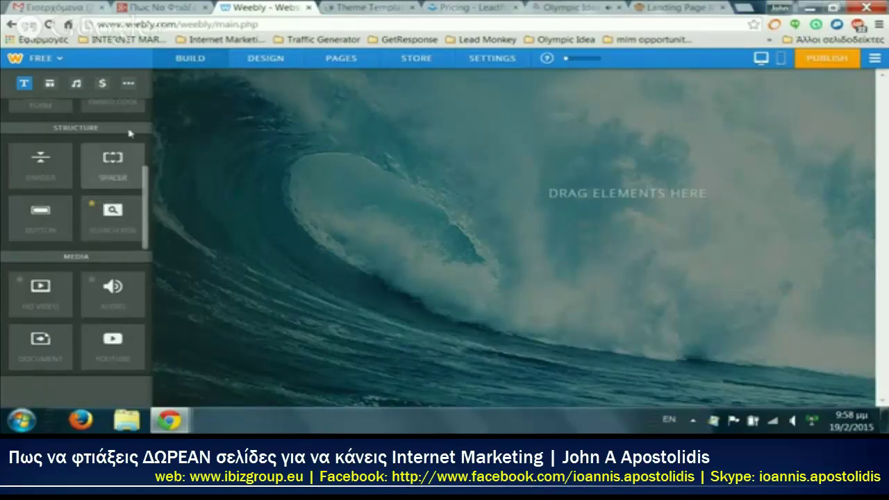
pyautogui.scroll(-2, 57, 236)
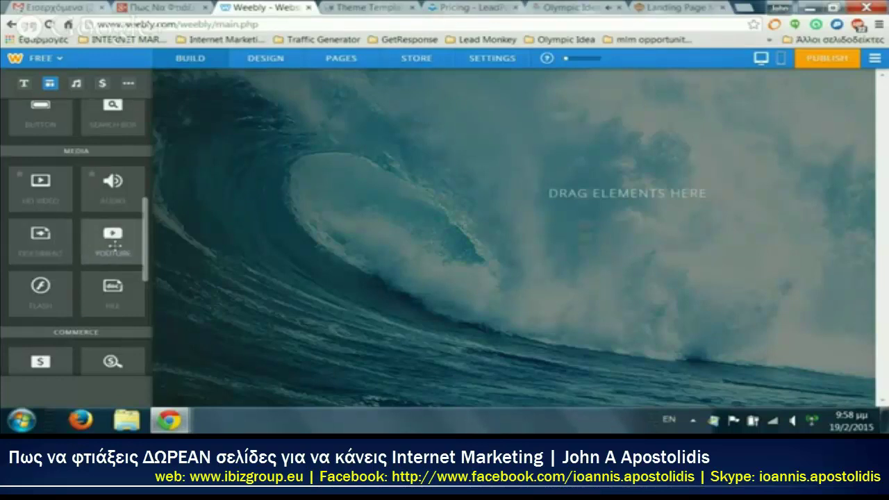
pyautogui.scroll(-3, 114, 243)
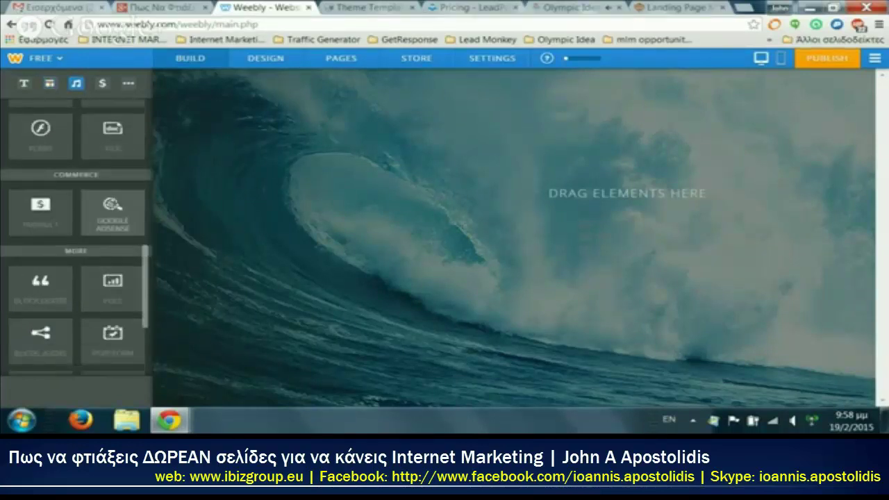
pyautogui.scroll(-1, 114, 208)
pyautogui.scroll(-2, 130, 249)
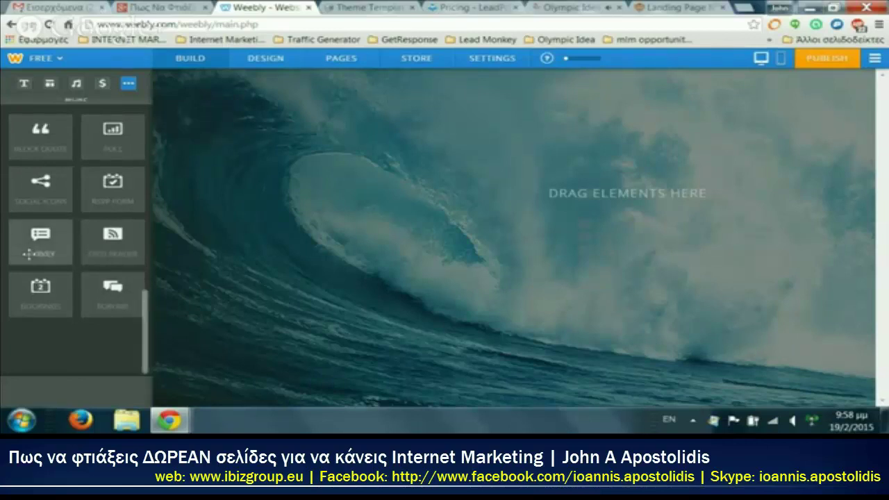
pyautogui.scroll(3, 127, 253)
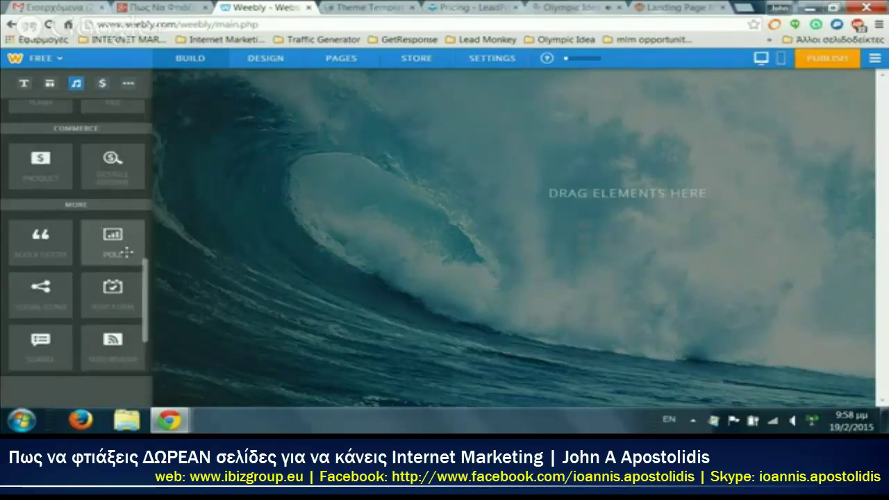
pyautogui.scroll(6, 126, 251)
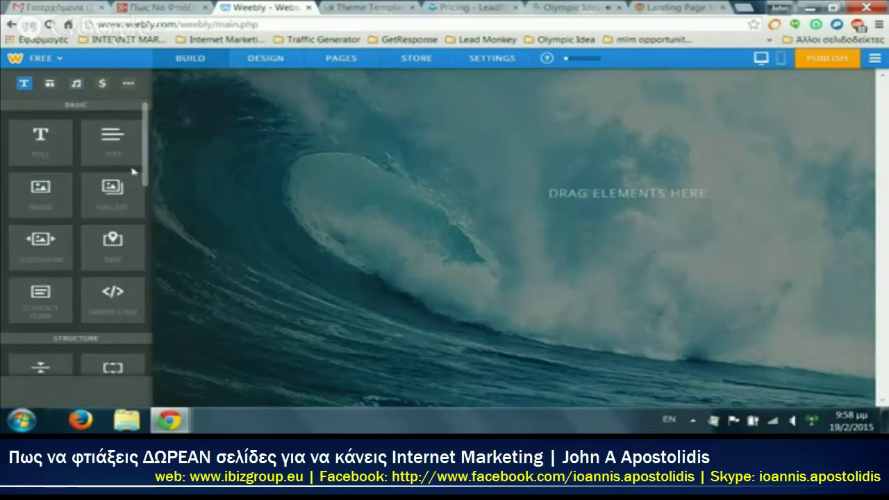
# Step: Drop a Text block at the top of the wave page and enter the headline Μάθε 100% ΔΩΡΕΑΝ
pyautogui.moveTo(114, 144); pyautogui.dragTo(542, 241)
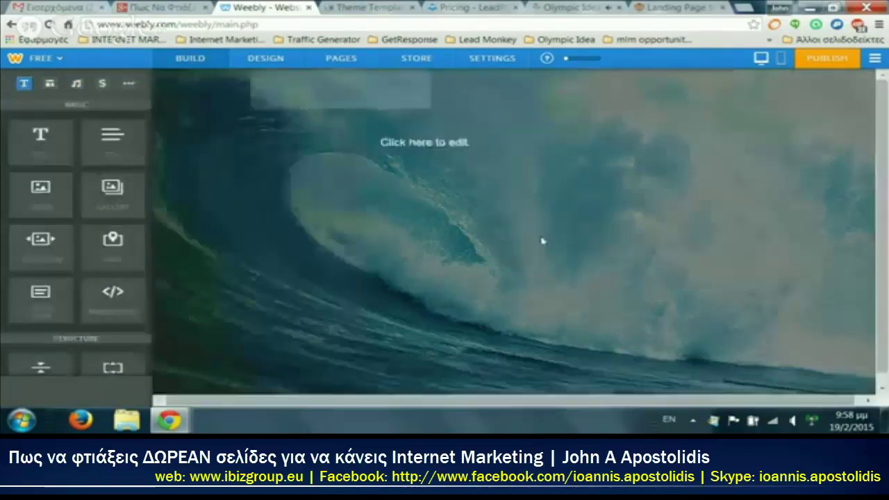
pyautogui.click(439, 144)
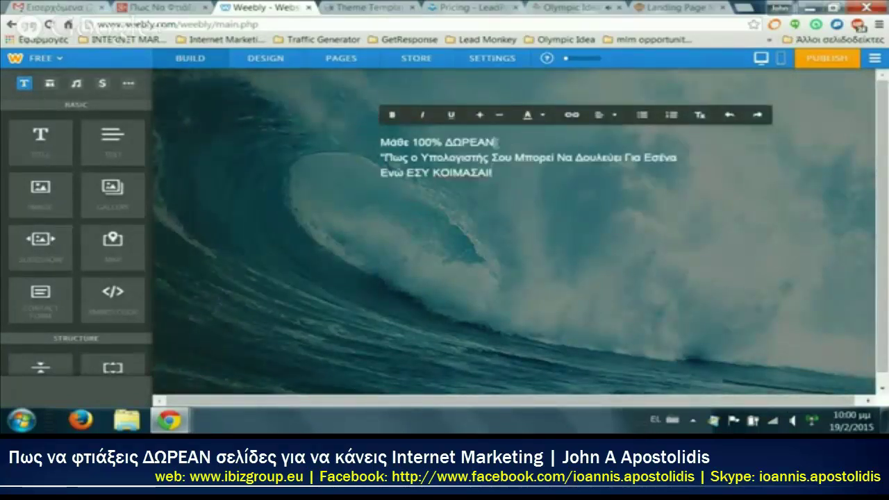
# Step: Make the Μάθε 100% ΔΩΡΕΑΝ heading bold, one size larger and yellow #f9e703
pyautogui.moveTo(498, 142); pyautogui.dragTo(479, 145)
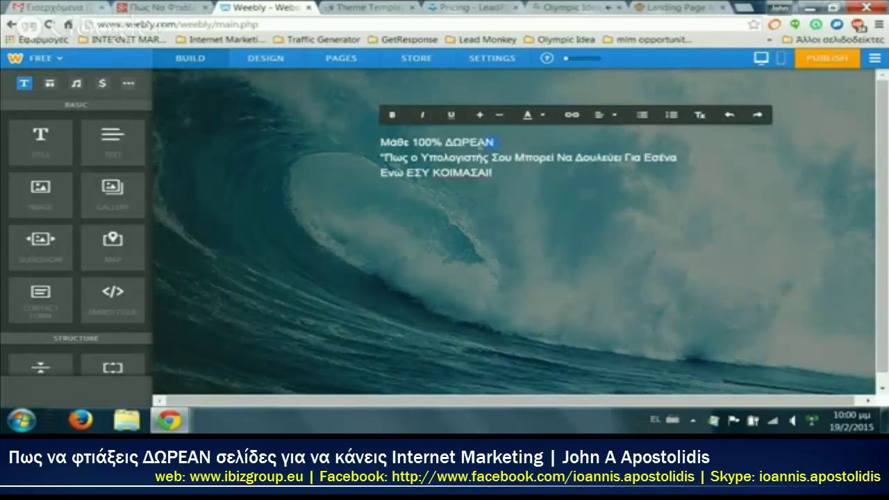
pyautogui.click(393, 115)
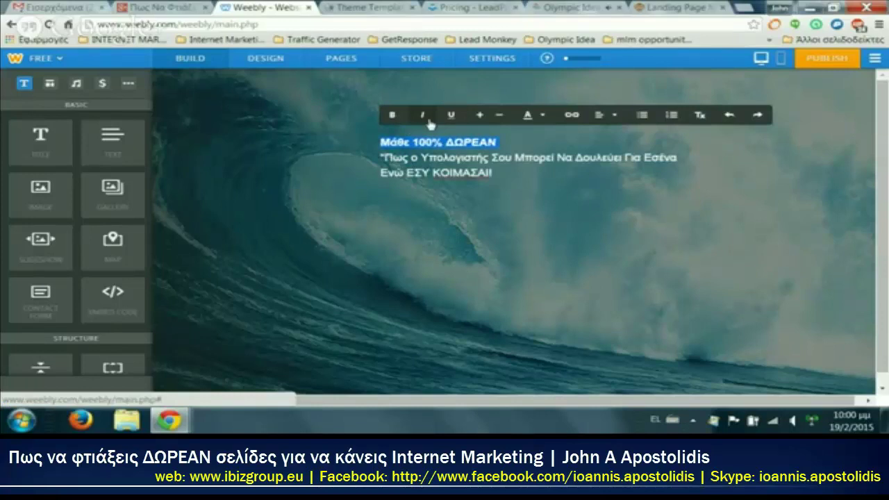
pyautogui.click(478, 119)
pyautogui.click(478, 120)
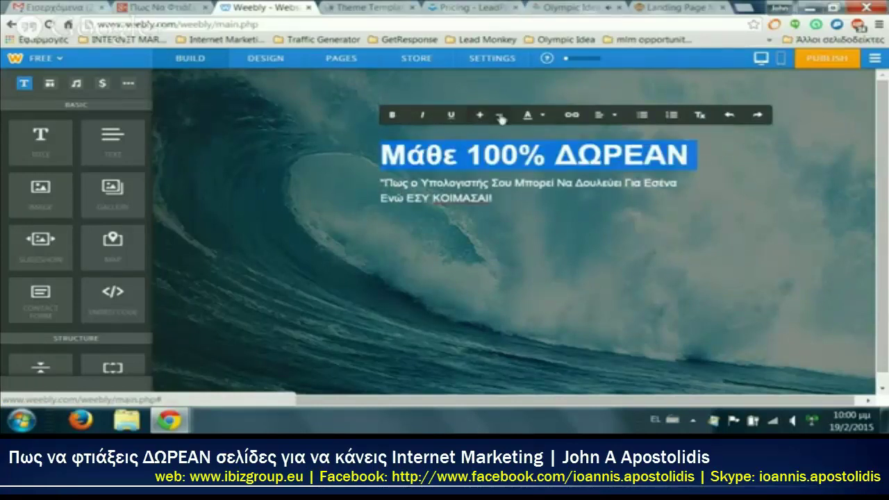
pyautogui.click(500, 119)
pyautogui.click(500, 120)
pyautogui.click(479, 119)
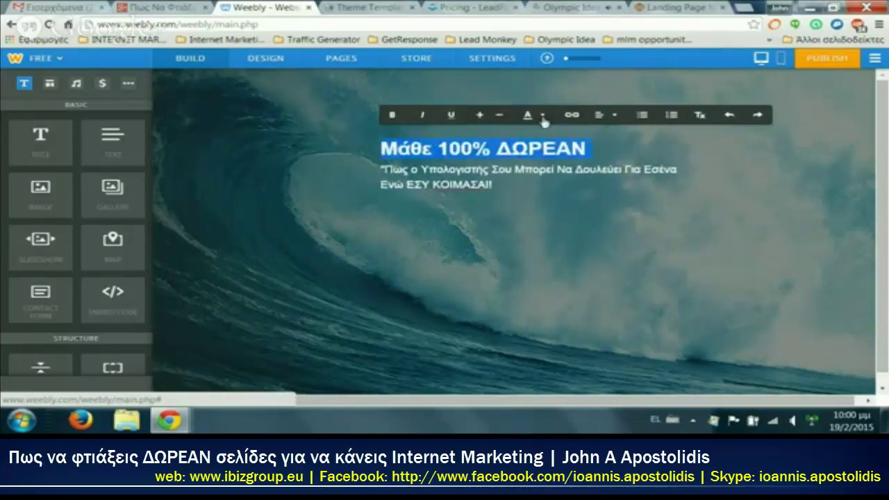
pyautogui.click(542, 116)
pyautogui.click(776, 155)
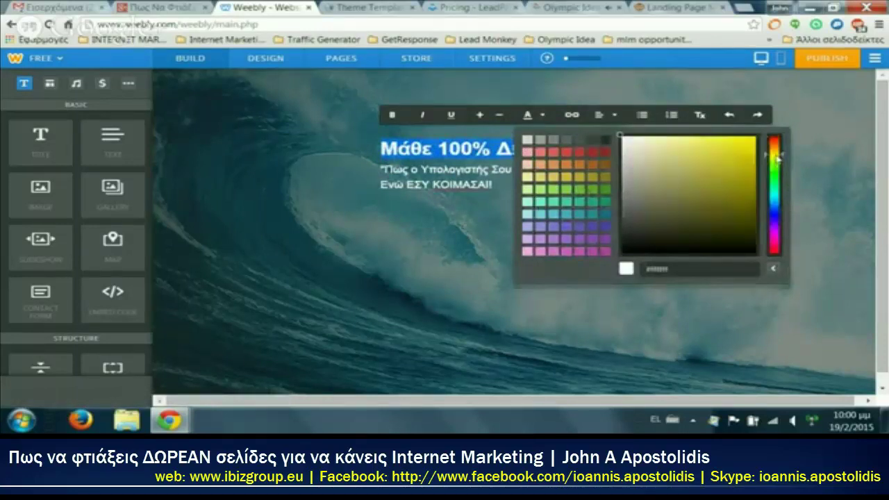
pyautogui.click(755, 138)
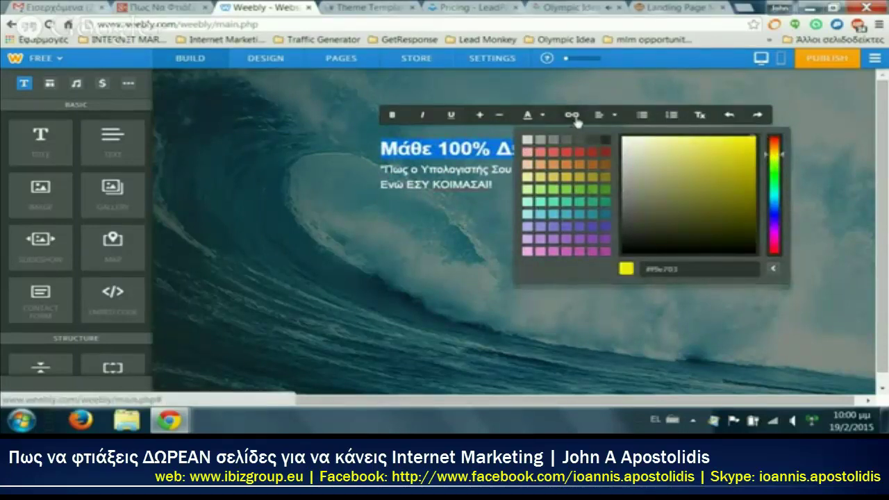
# Step: Left-align the heading and append '!' so it reads Μάθε 100% ΔΩΡΕΑΝ!
pyautogui.click(601, 115)
pyautogui.click(606, 152)
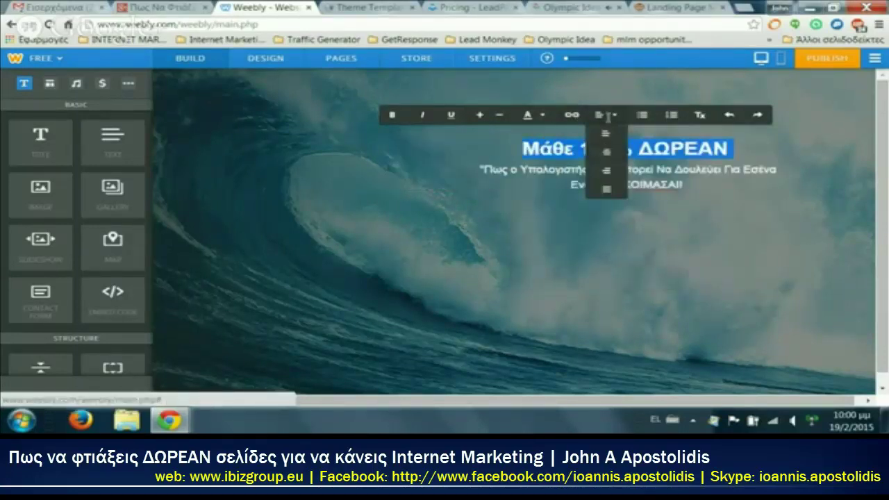
pyautogui.click(614, 171)
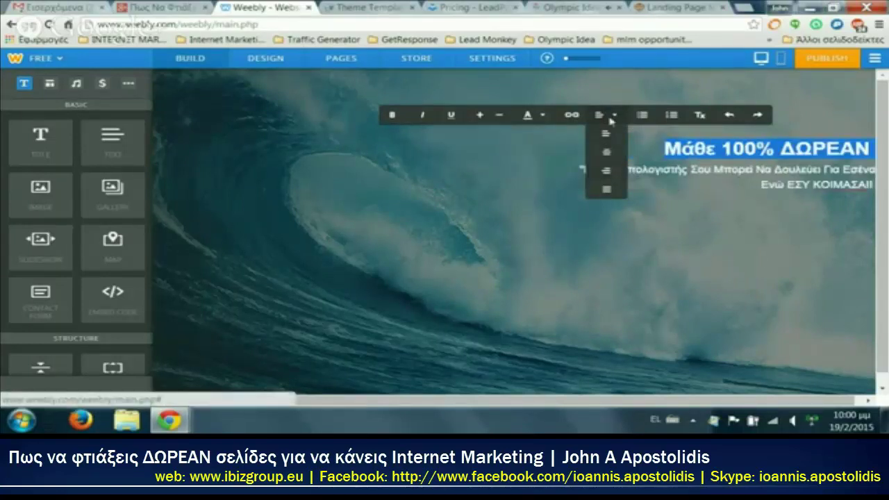
pyautogui.click(607, 133)
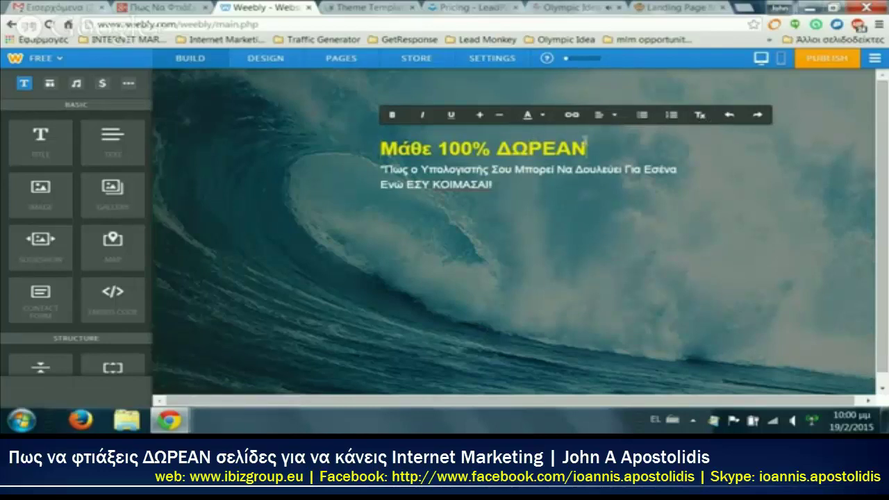
pyautogui.write('!')
pyautogui.tripleClick(653, 158)
pyautogui.click(651, 170)
pyautogui.moveTo(494, 189); pyautogui.dragTo(467, 195)
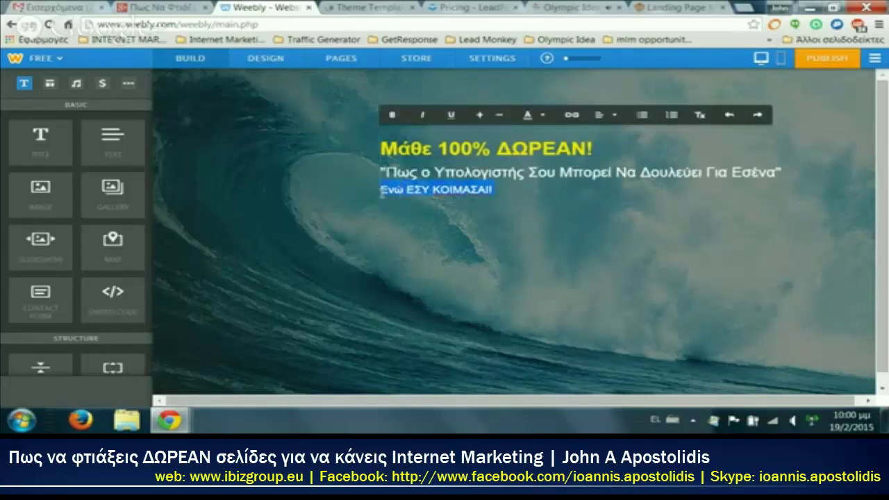
# Step: Colour the line Ενώ ΕΣΥ ΚΟΙΜΑΣΑΙ! teal #06f6c9
pyautogui.click(422, 116)
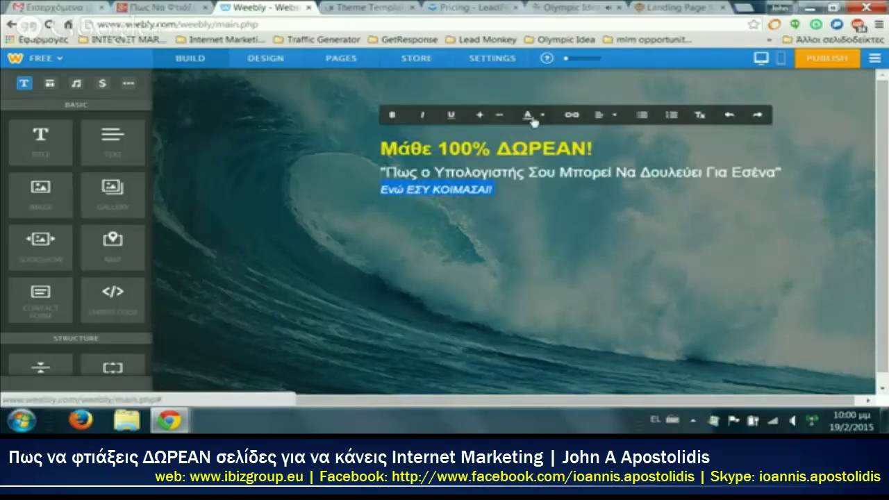
pyautogui.click(544, 118)
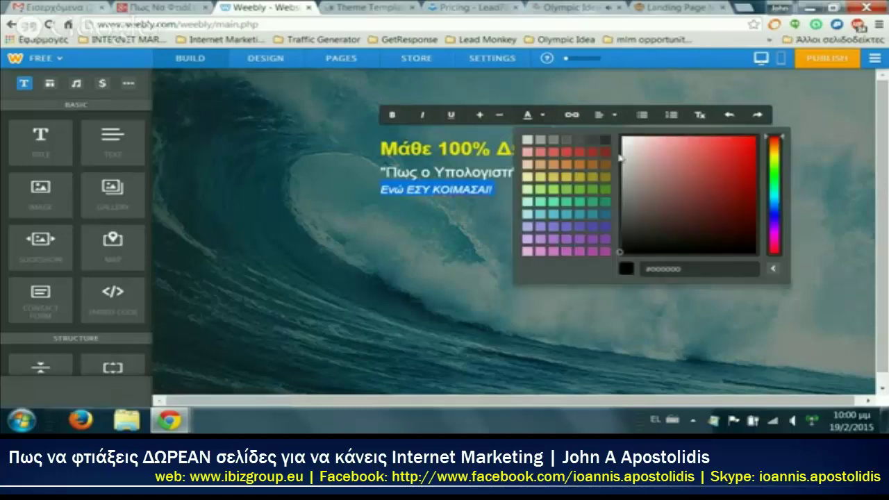
pyautogui.click(773, 144)
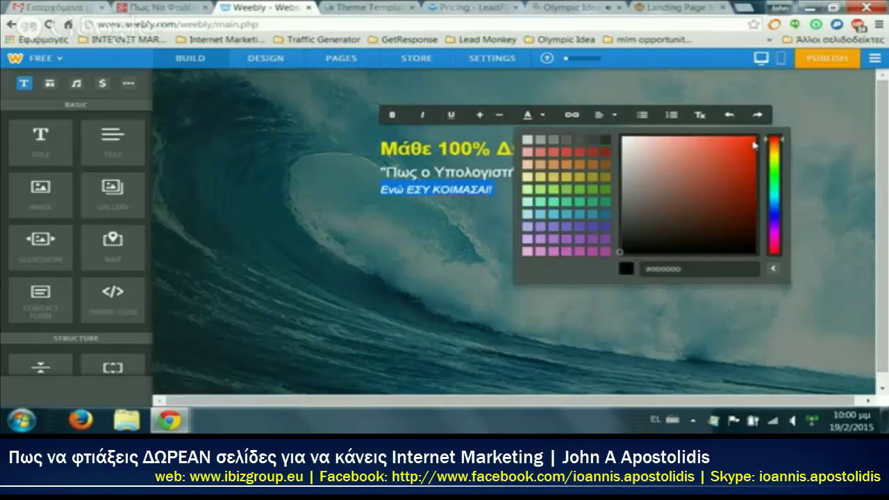
pyautogui.click(754, 142)
pyautogui.click(375, 229)
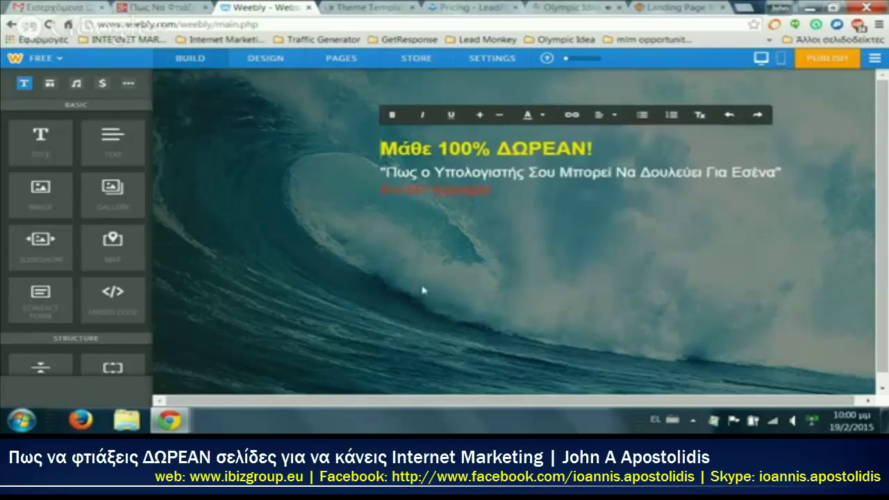
pyautogui.moveTo(502, 189); pyautogui.dragTo(337, 189)
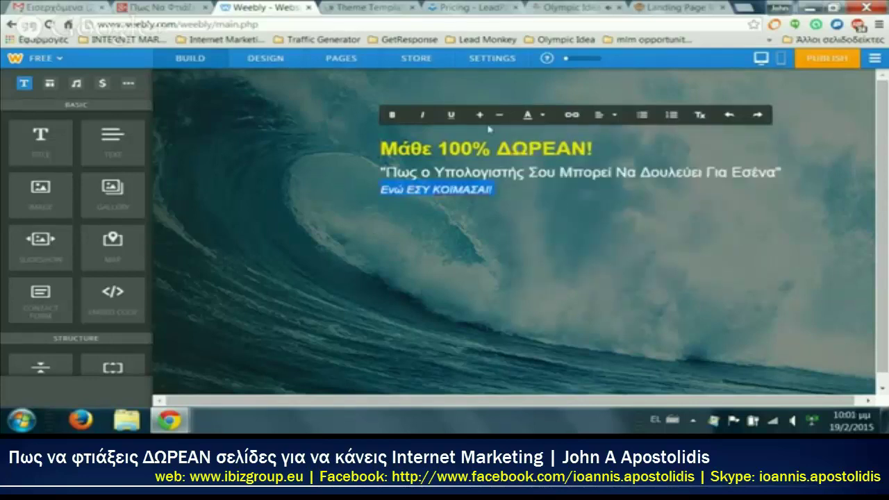
pyautogui.click(531, 115)
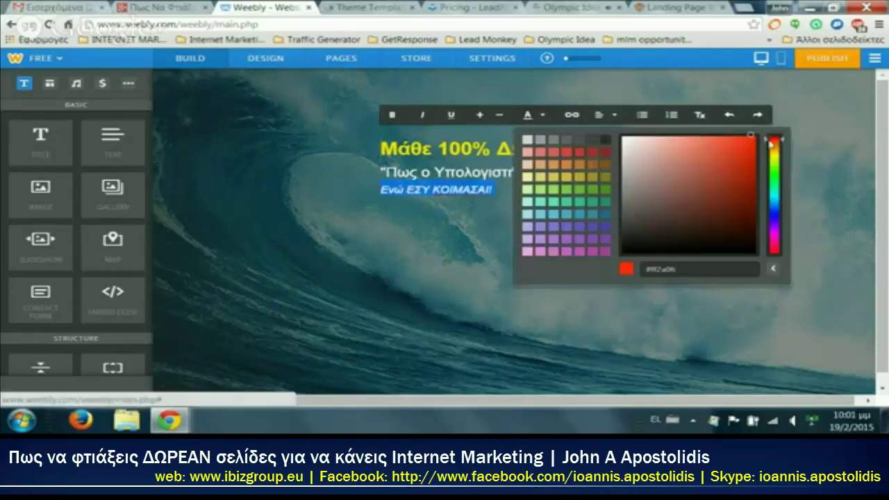
pyautogui.click(776, 196)
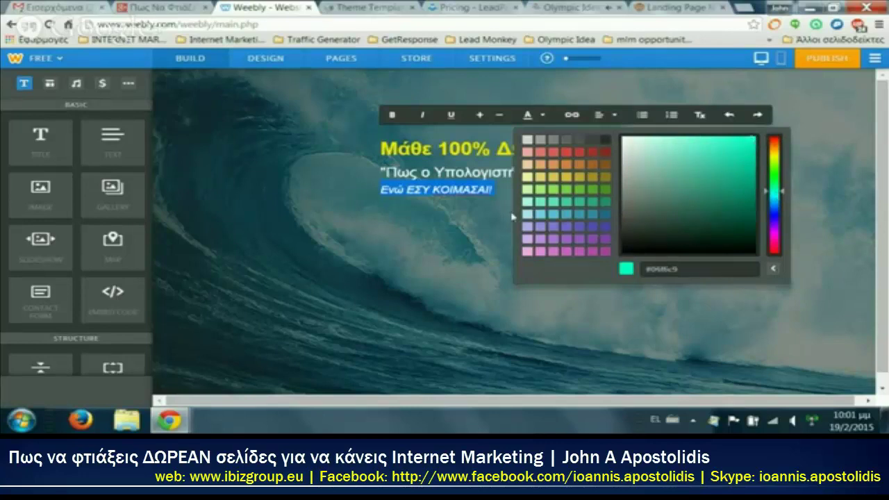
pyautogui.click(493, 254)
# Step: Enlarge the Ενώ ΕΣΥ ΚΟΙΜΑΣΑΙ! line and centre all three heading lines
pyautogui.moveTo(493, 190); pyautogui.dragTo(381, 191)
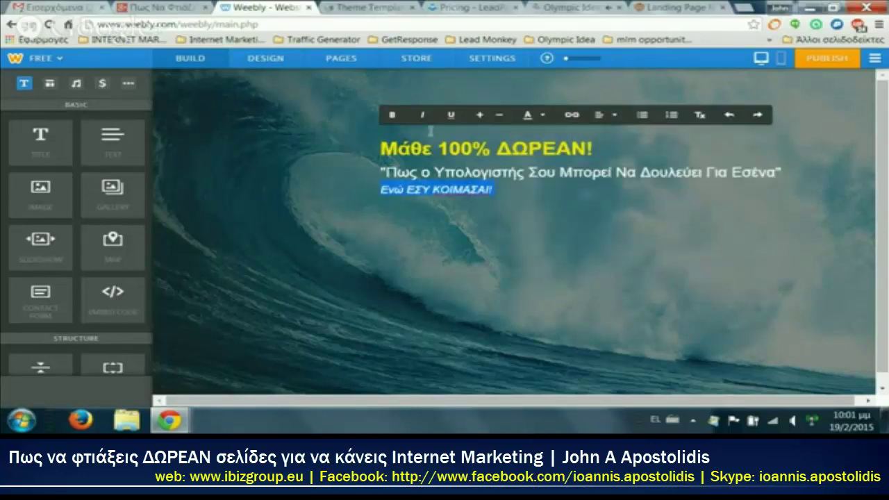
pyautogui.click(480, 116)
pyautogui.click(481, 115)
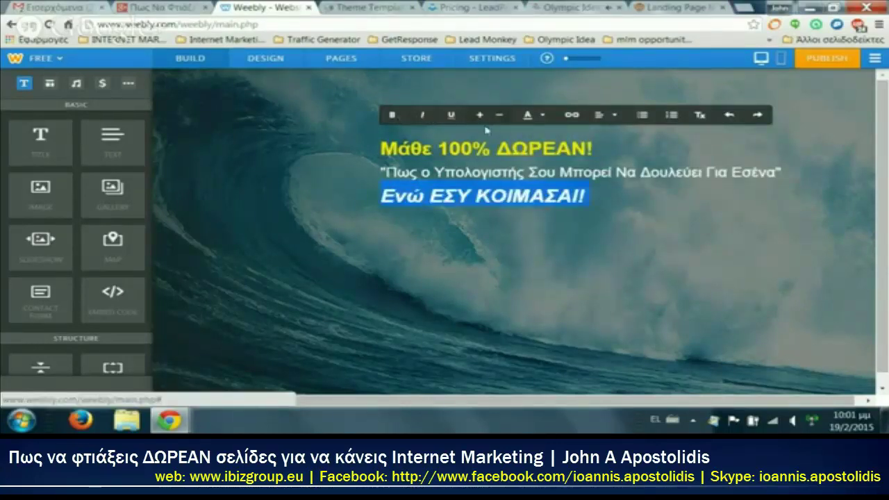
pyautogui.click(606, 115)
pyautogui.click(610, 153)
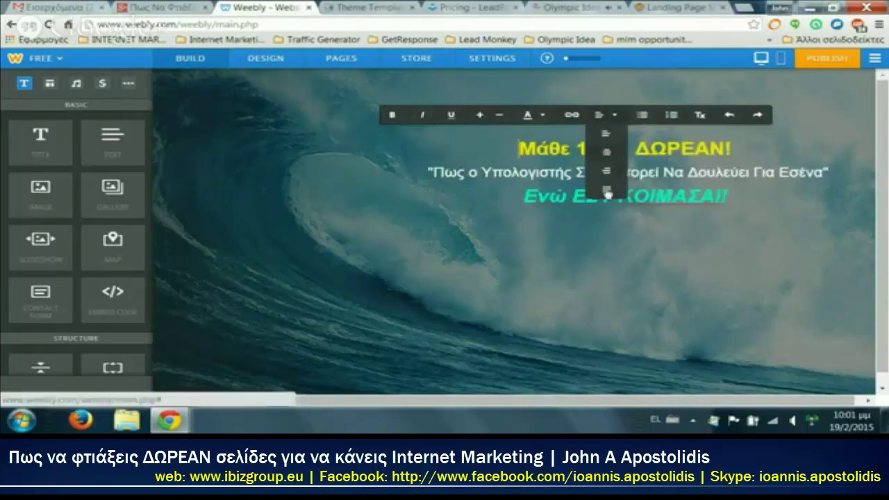
pyautogui.click(547, 271)
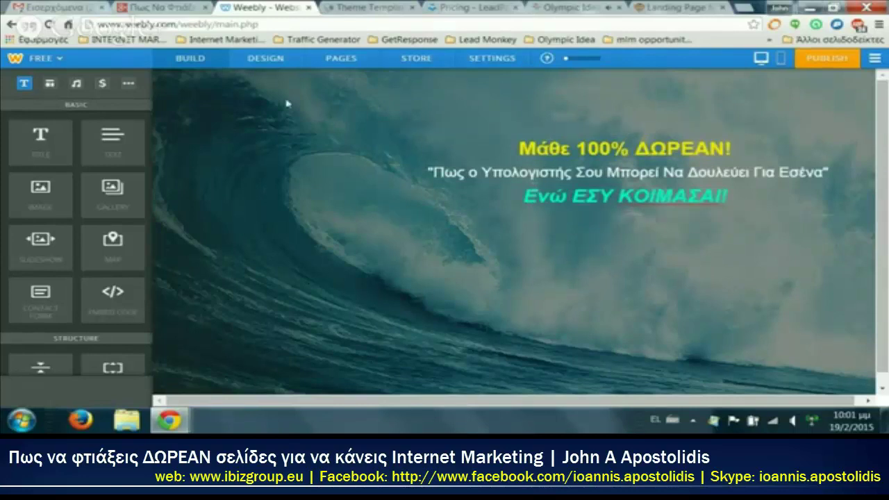
pyautogui.click(273, 62)
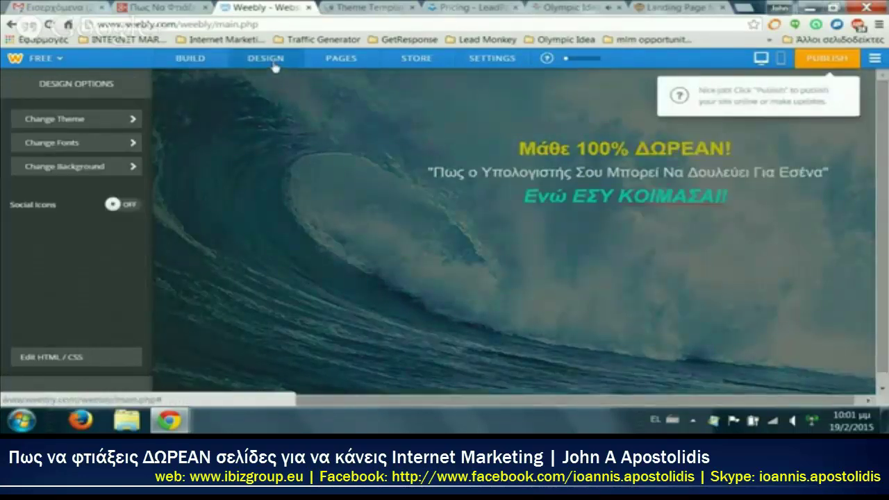
# Step: Browse the stock backgrounds and apply the yellow-umbrella beach photo with two deck chairs
pyautogui.click(59, 171)
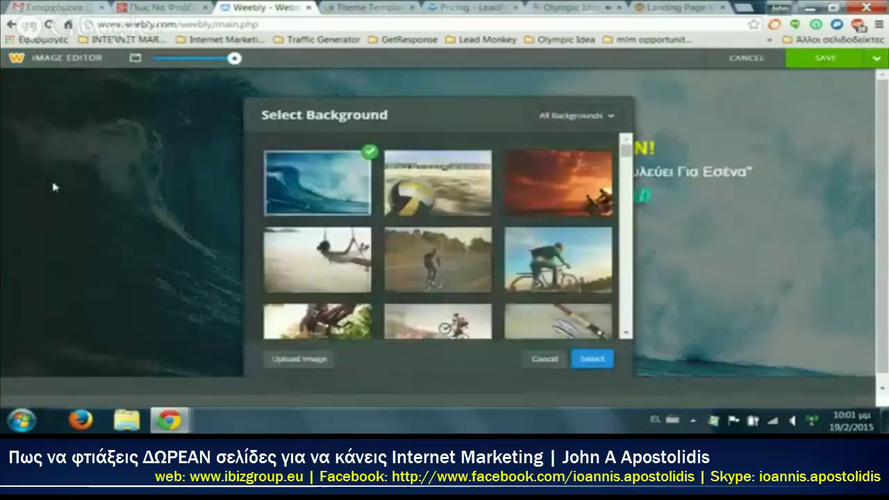
pyautogui.scroll(-2, 320, 307)
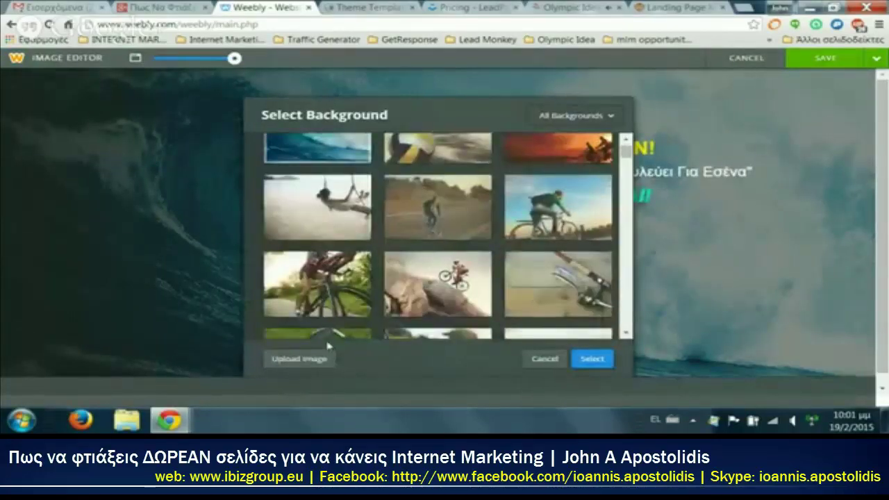
pyautogui.click(300, 358)
pyautogui.click(724, 84)
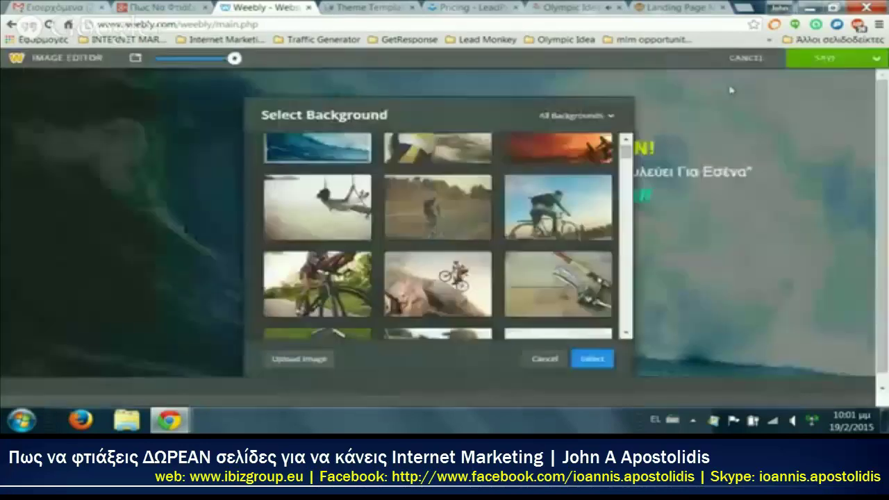
pyautogui.scroll(-4, 416, 243)
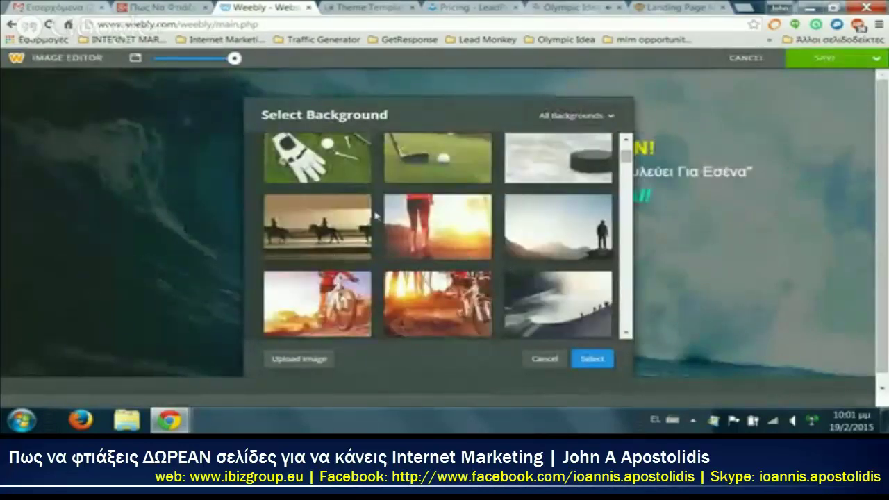
pyautogui.scroll(-3, 402, 277)
pyautogui.scroll(-8, 361, 237)
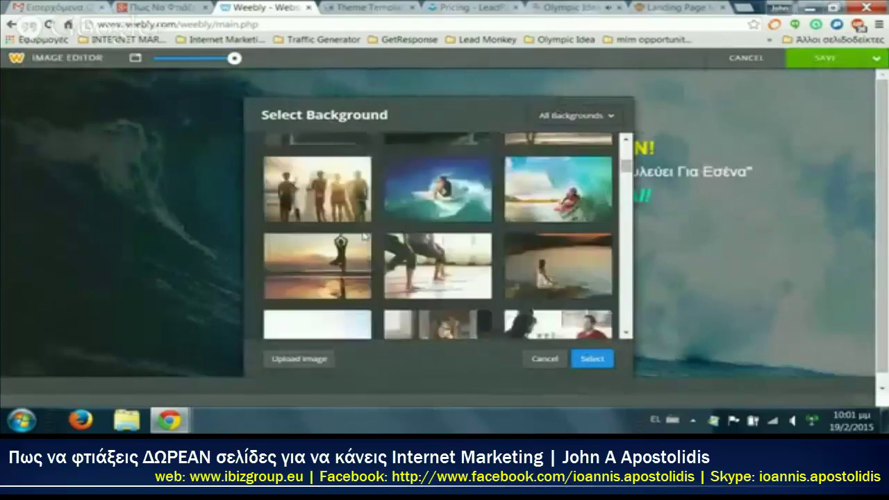
pyautogui.scroll(-10, 351, 250)
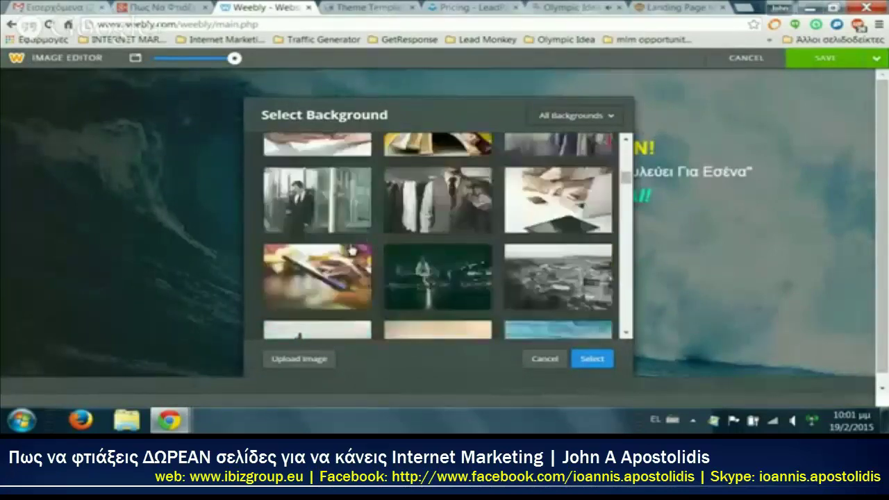
pyautogui.scroll(-10, 352, 250)
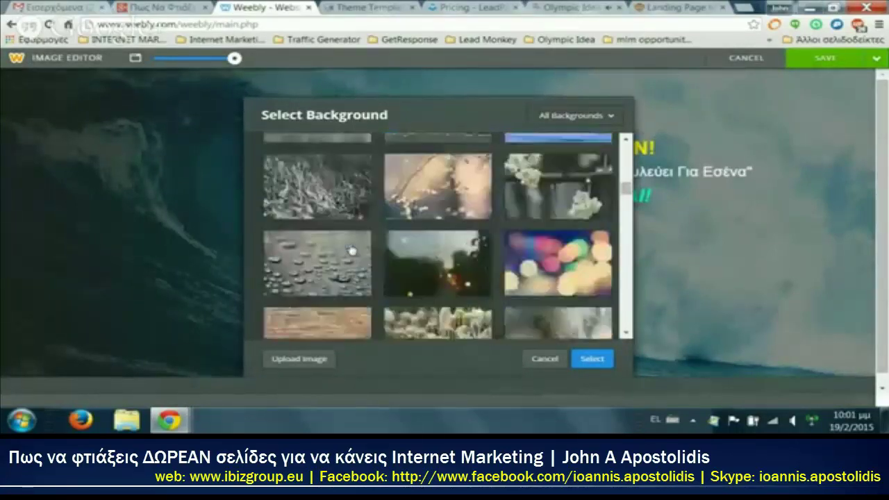
pyautogui.scroll(-10, 330, 297)
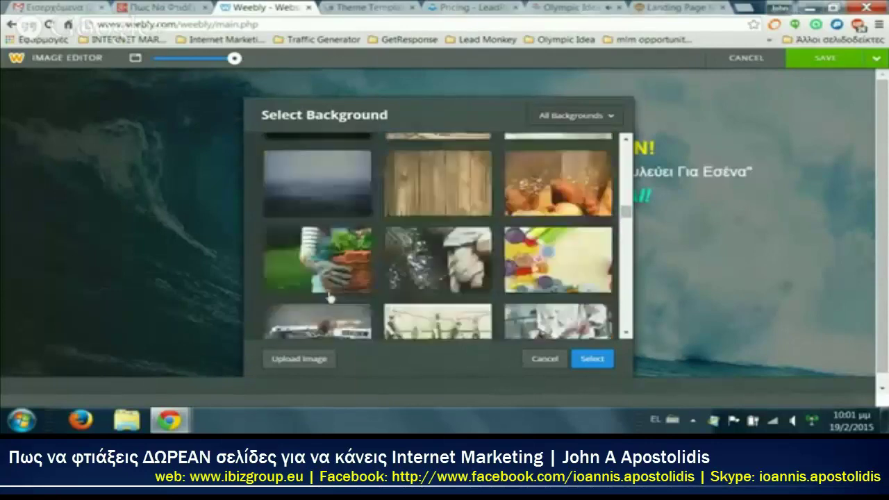
pyautogui.scroll(-10, 330, 297)
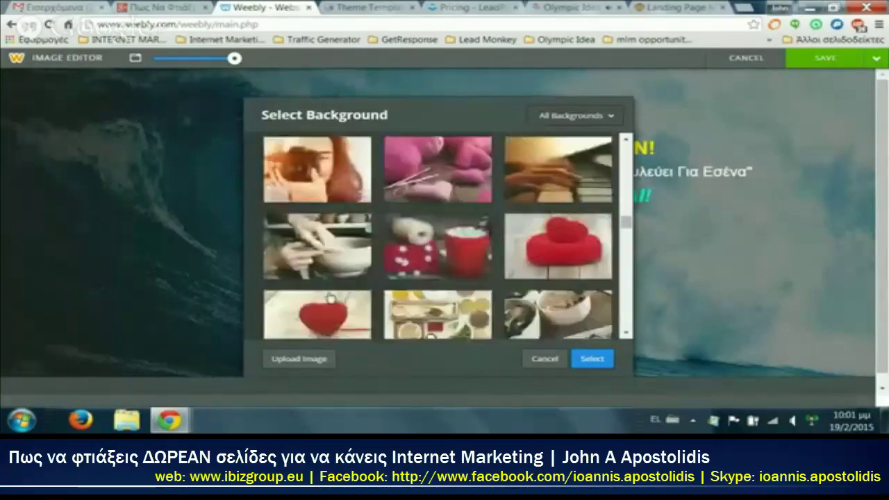
pyautogui.scroll(-8, 329, 297)
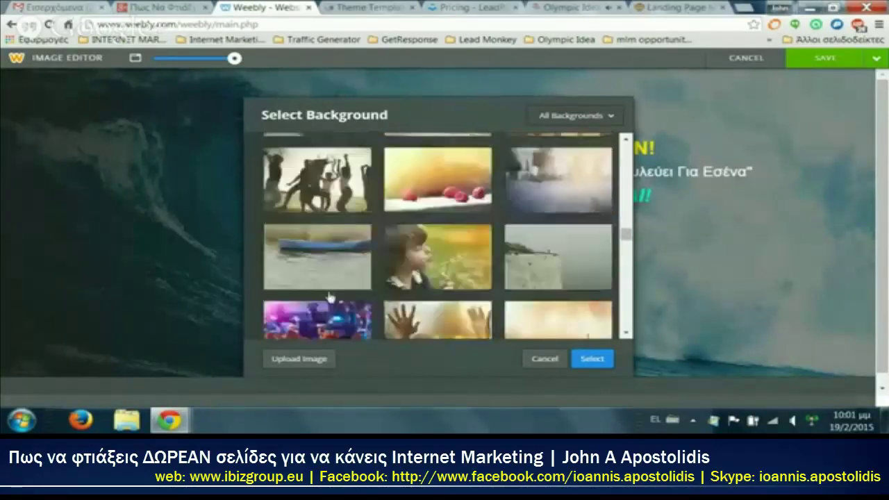
pyautogui.scroll(2, 329, 297)
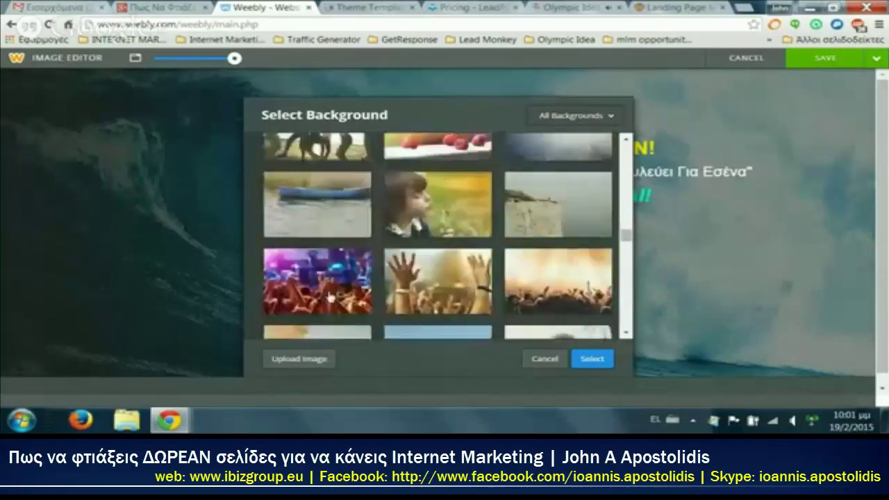
pyautogui.scroll(-3, 329, 297)
pyautogui.scroll(2, 330, 297)
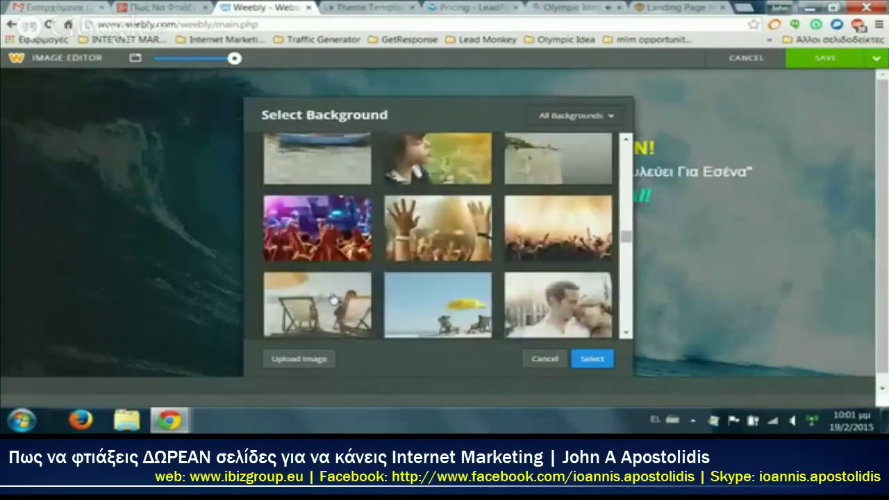
pyautogui.click(448, 291)
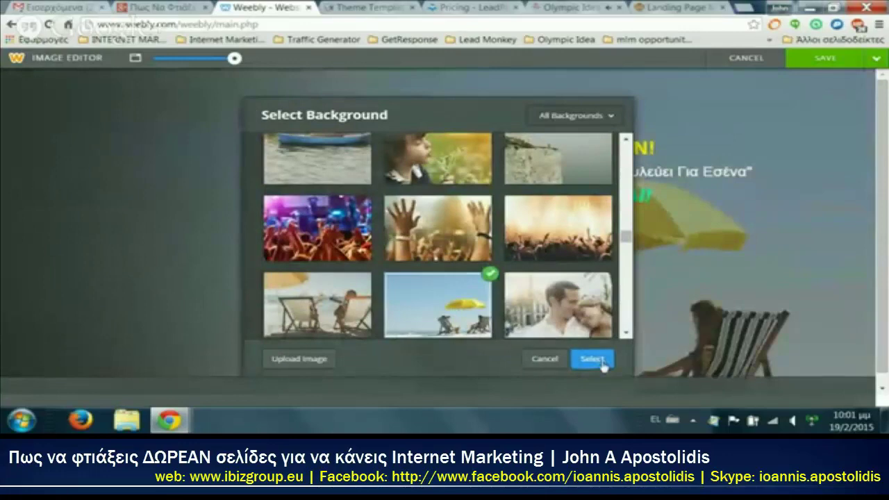
pyautogui.click(591, 359)
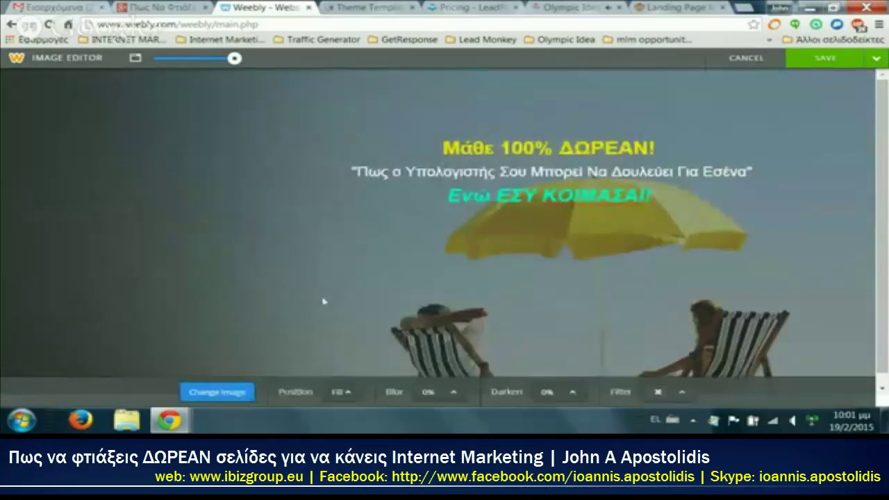
# Step: Upload the cyclist-at-sunset photo and save it as the background for this page only
pyautogui.click(209, 391)
pyautogui.click(285, 359)
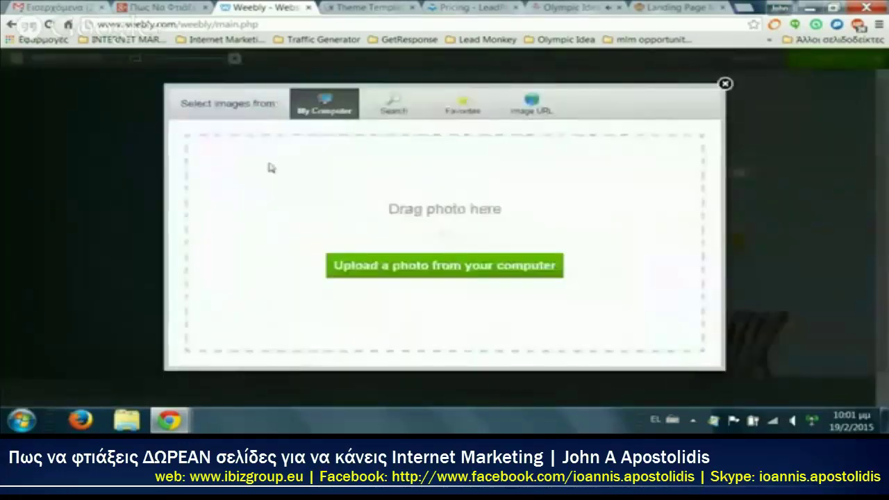
pyautogui.click(462, 275)
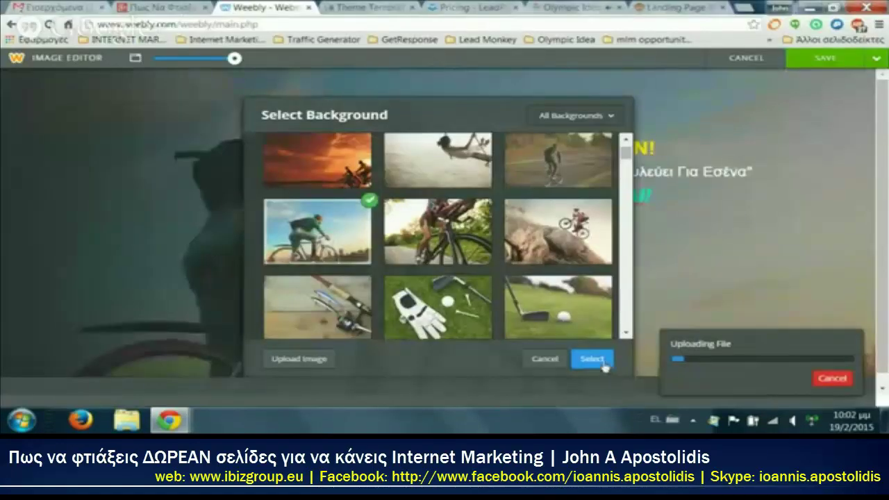
pyautogui.click(602, 364)
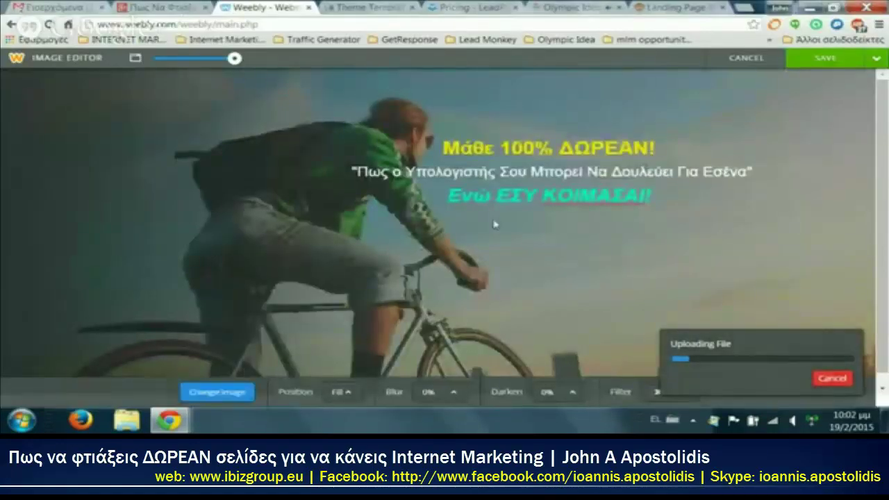
pyautogui.click(876, 58)
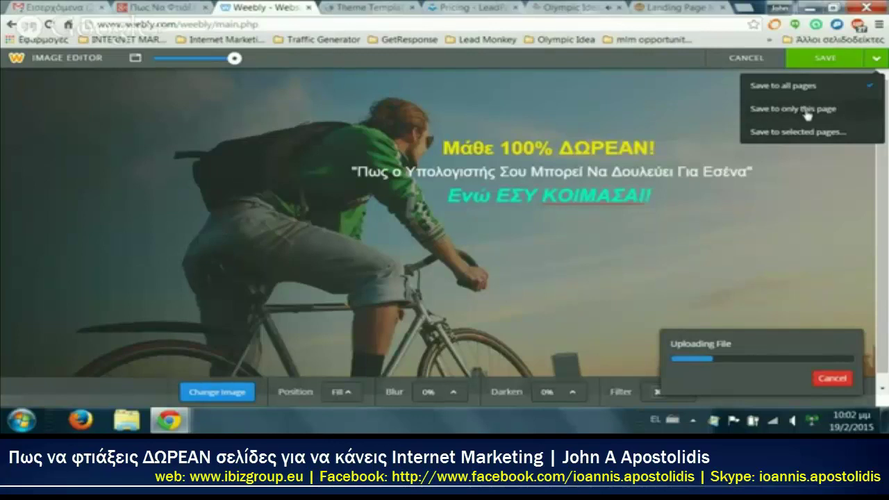
pyautogui.click(806, 109)
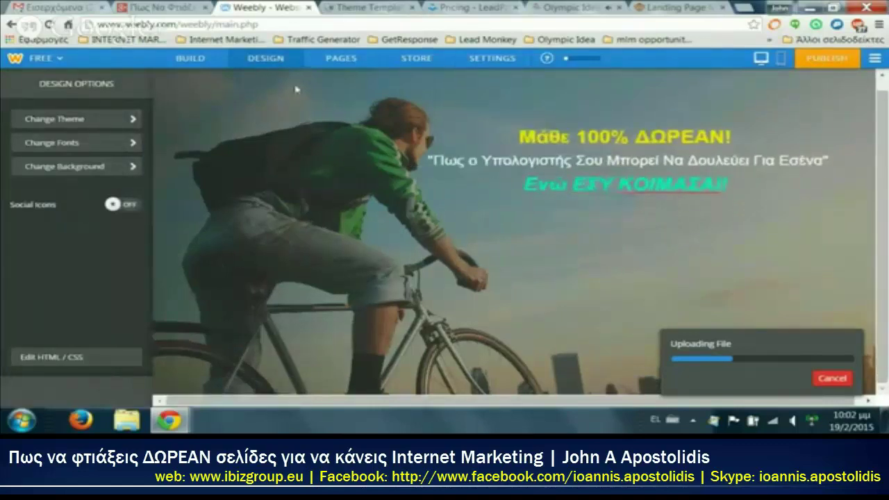
pyautogui.click(190, 58)
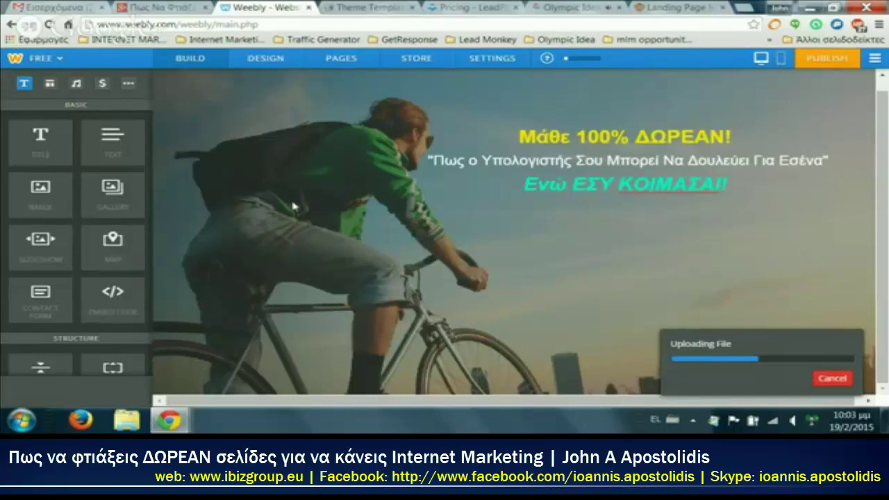
# Step: Drag the YouTube element from the Media section onto the page below the headline
pyautogui.scroll(-3, 66, 178)
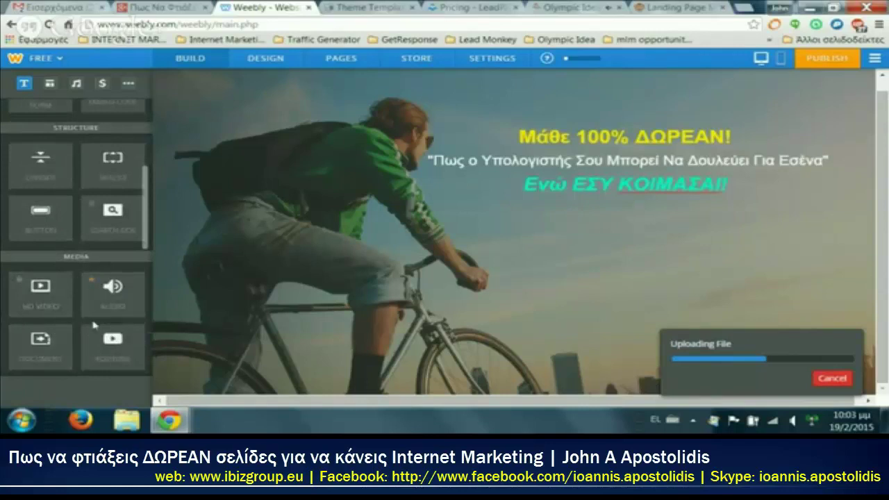
pyautogui.moveTo(113, 340); pyautogui.dragTo(558, 213)
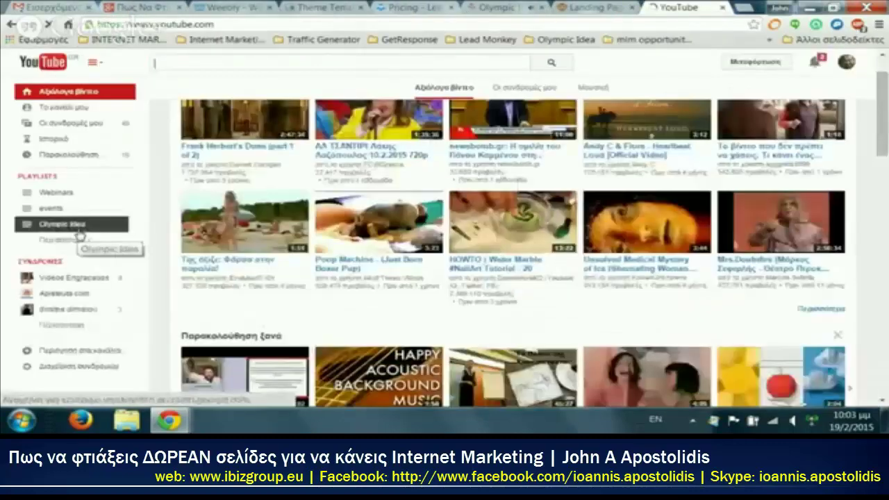
# Step: Open the 'Webinar Δευτέρας 101' video from the CTA playlist
pyautogui.click(66, 240)
pyautogui.click(188, 197)
pyautogui.scroll(-3, 309, 208)
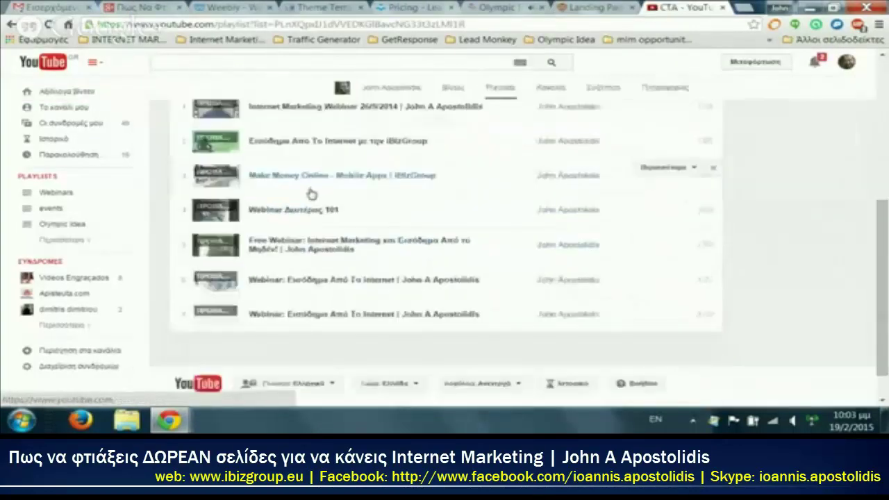
pyautogui.scroll(1, 316, 244)
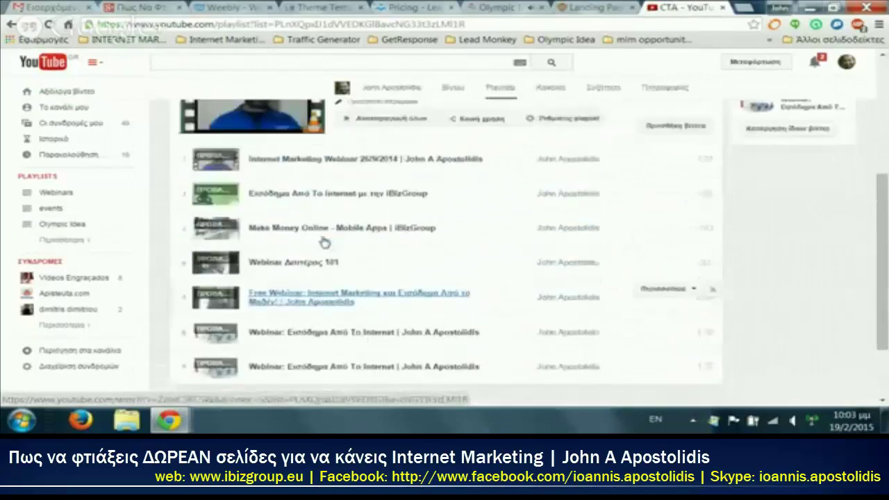
pyautogui.click(311, 262)
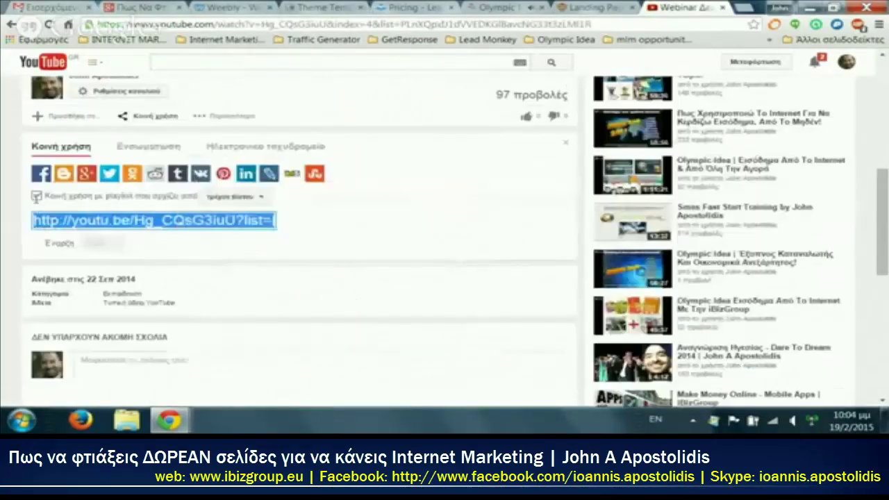
# Step: Copy the video's youtu.be share link and return to the Weebly editor
pyautogui.click(37, 195)
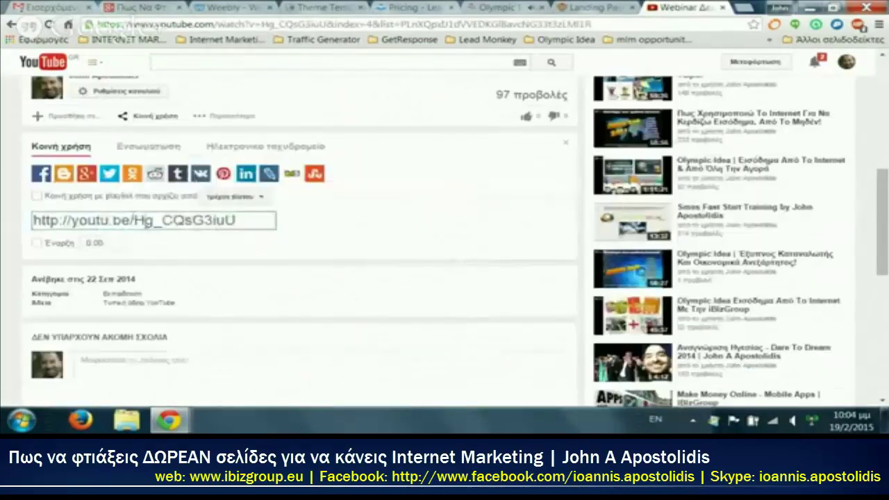
pyautogui.rightClick(146, 220)
pyautogui.click(222, 239)
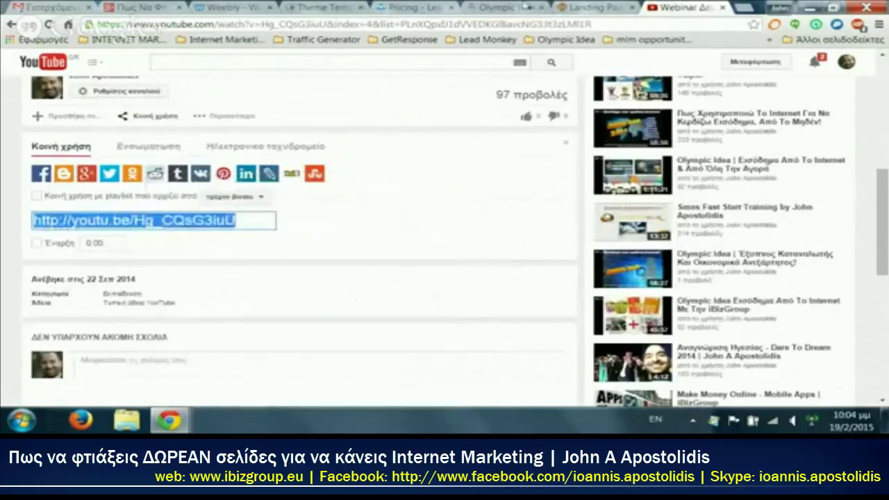
pyautogui.click(254, 7)
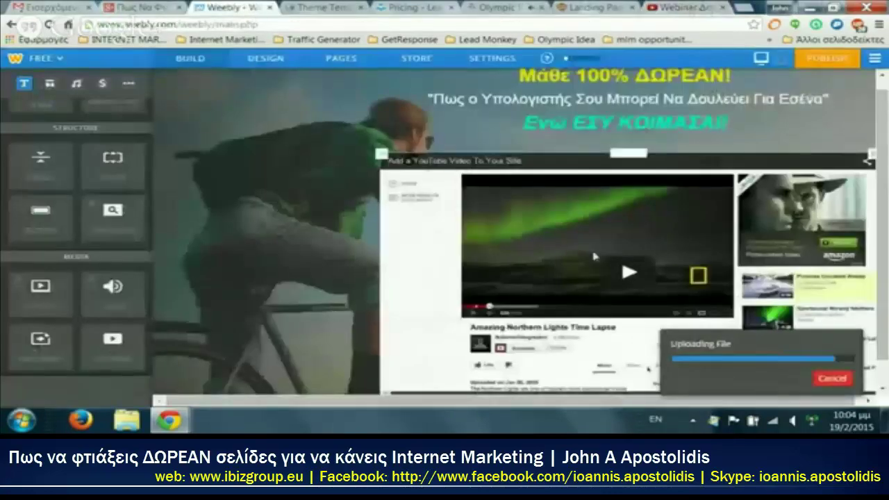
# Step: Paste the copied Webinar Δευτέρας 101 link into the YouTube element's Video URL field and apply it
pyautogui.click(537, 232)
pyautogui.scroll(-1, 539, 278)
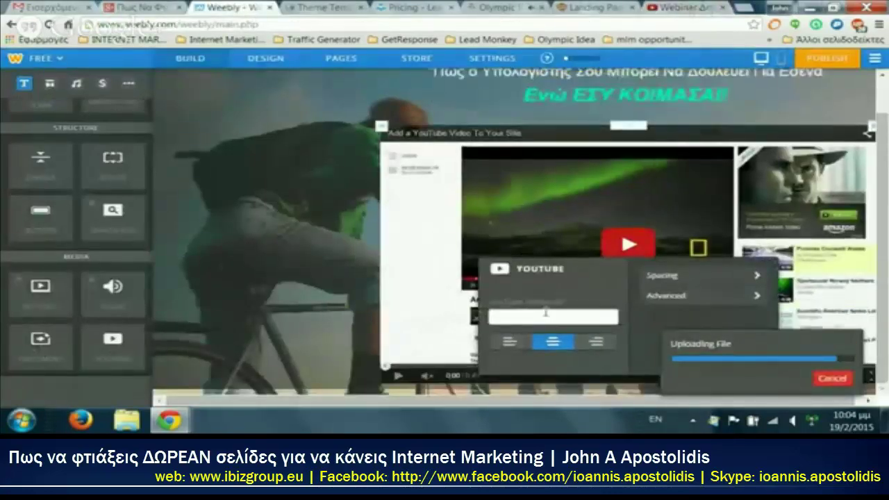
pyautogui.click(547, 316)
pyautogui.hotkey('ctrl', 'v')
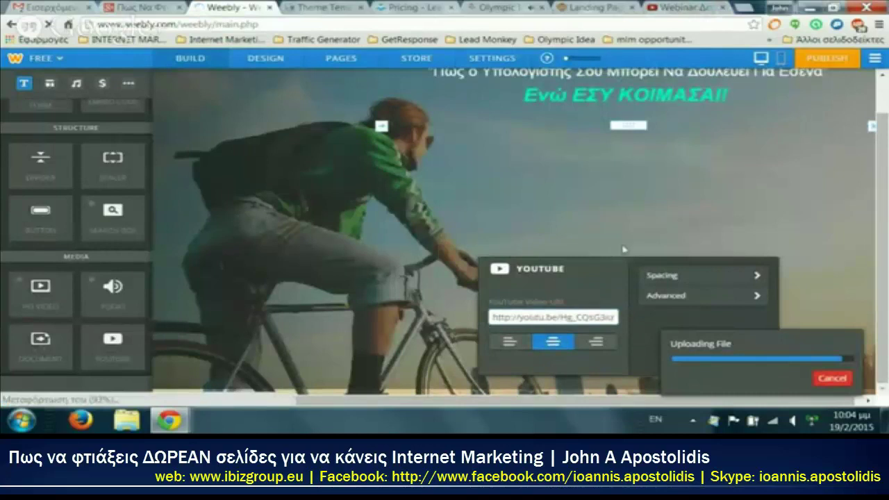
pyautogui.click(285, 232)
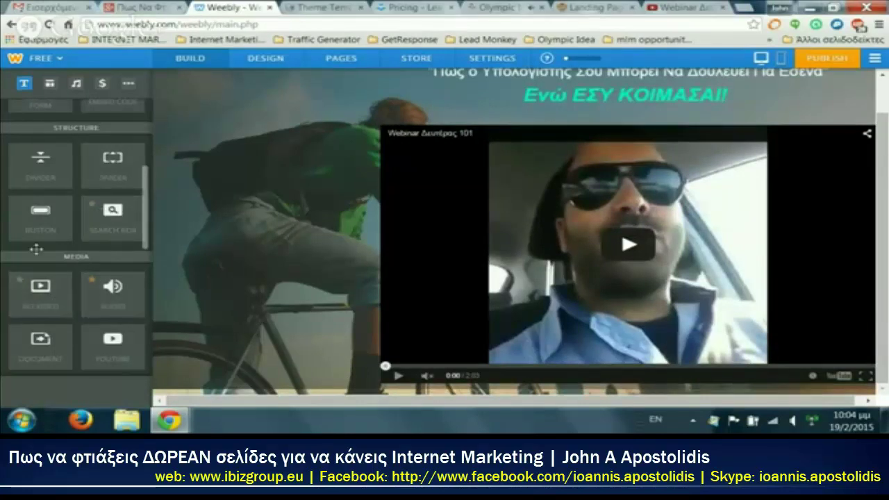
pyautogui.scroll(3, 38, 248)
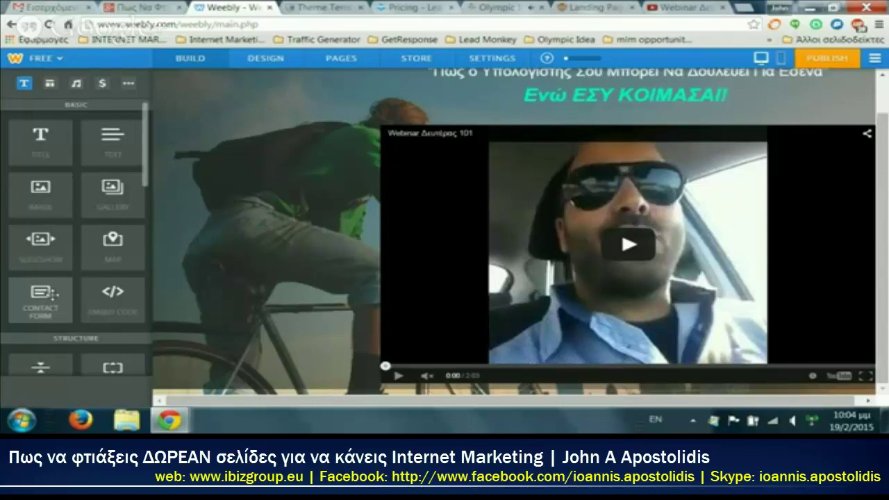
# Step: Widen the headline column beside the video and drop a Contact Form below them
pyautogui.scroll(1, 625, 250)
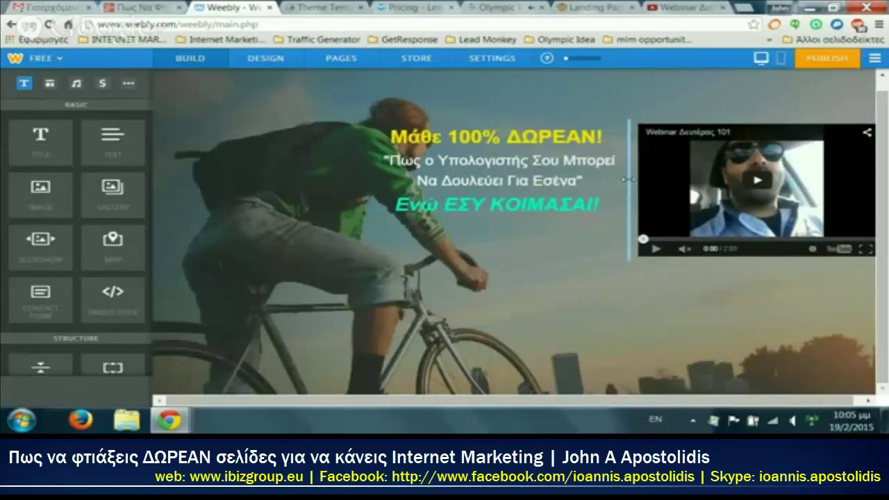
pyautogui.moveTo(628, 179)
pyautogui.mouseDown()
pyautogui.moveTo(682, 179)
pyautogui.moveTo(472, 179)
pyautogui.moveTo(623, 179)
pyautogui.mouseUp()
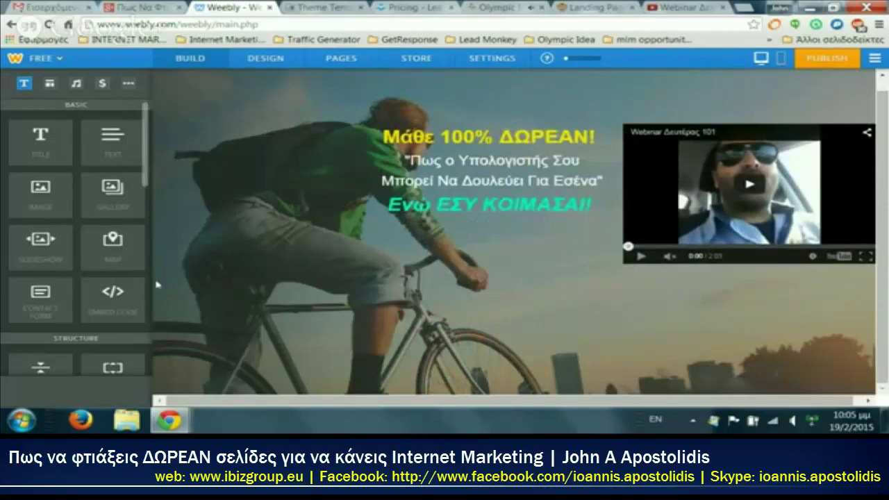
pyautogui.moveTo(71, 300); pyautogui.dragTo(684, 317)
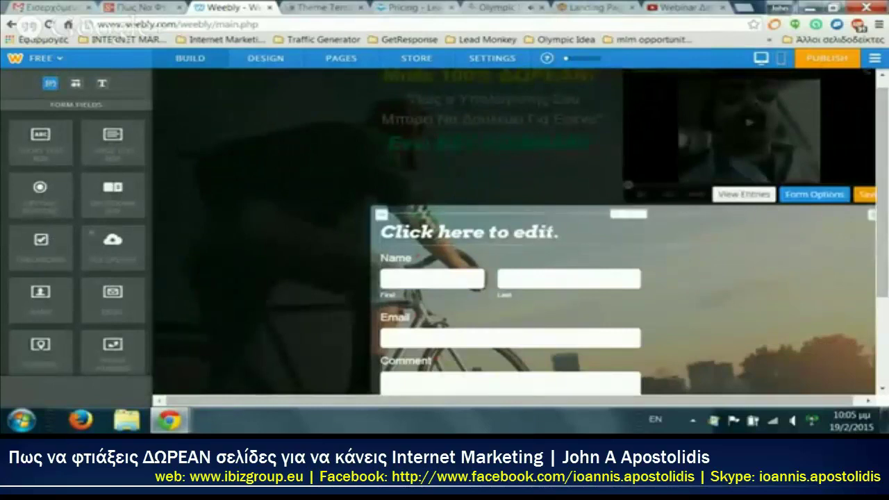
# Step: Title the form 'Μάθε τη Μέθοδο βήμα προς βήμα' in Greek
pyautogui.click(546, 236)
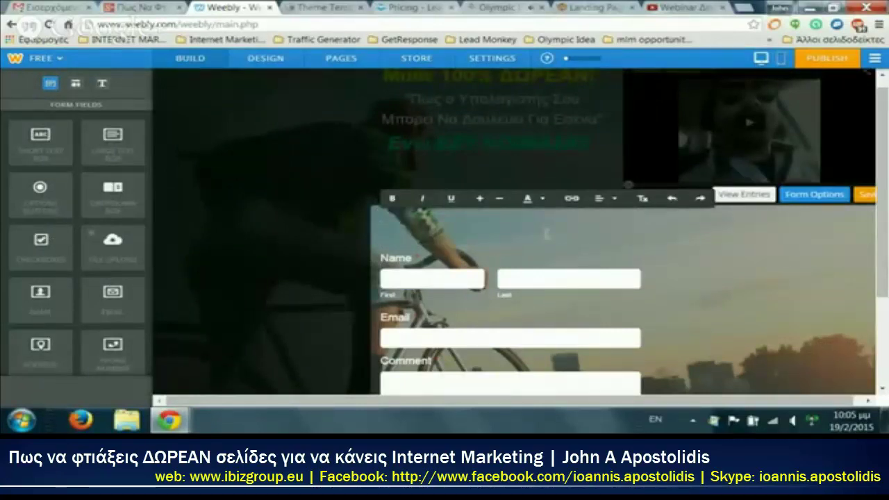
pyautogui.write('Ma')
pyautogui.press('BackSpace')
pyautogui.hotkey('alt', 'shift')
pyautogui.write('Μάθε τη Μέθοδο βήμα προς βήμα')
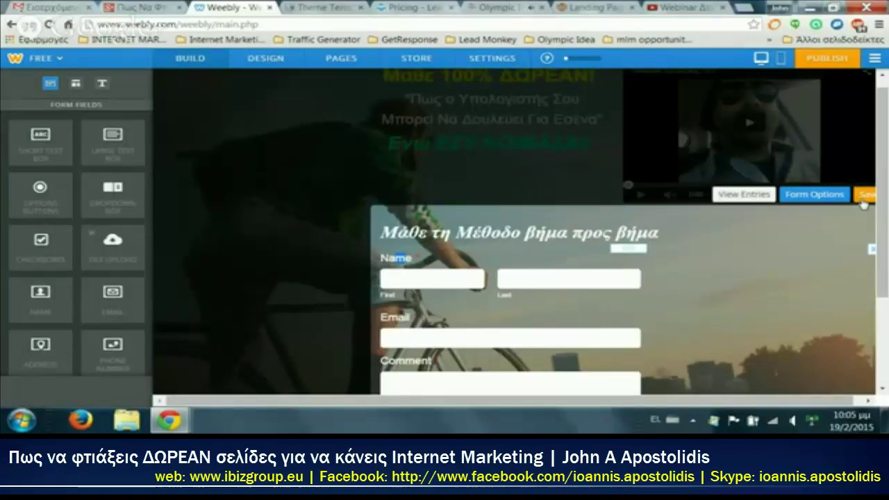
pyautogui.click(567, 322)
pyautogui.scroll(-2, 567, 322)
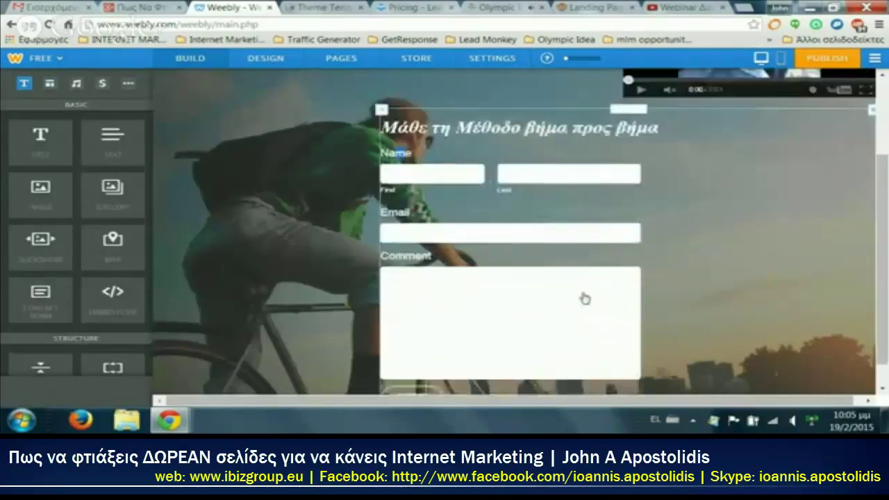
# Step: Delete the form's Comment field and add a Short Text Box below Email
pyautogui.click(666, 280)
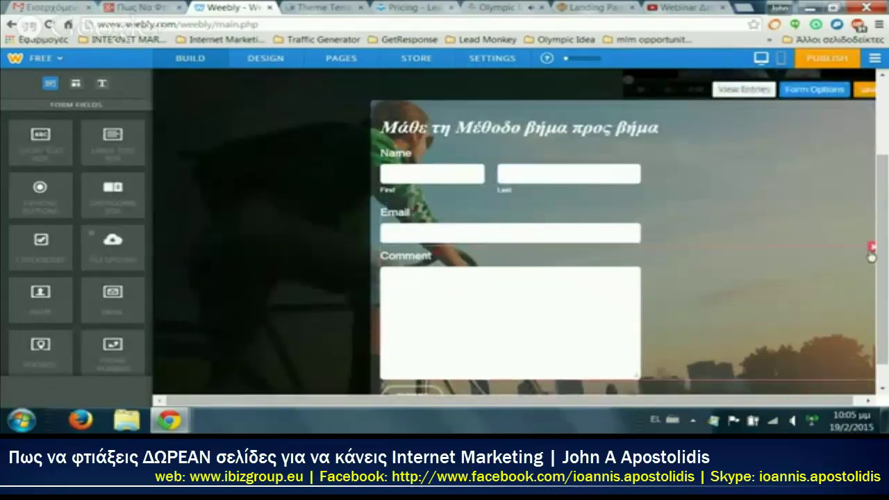
pyautogui.click(871, 250)
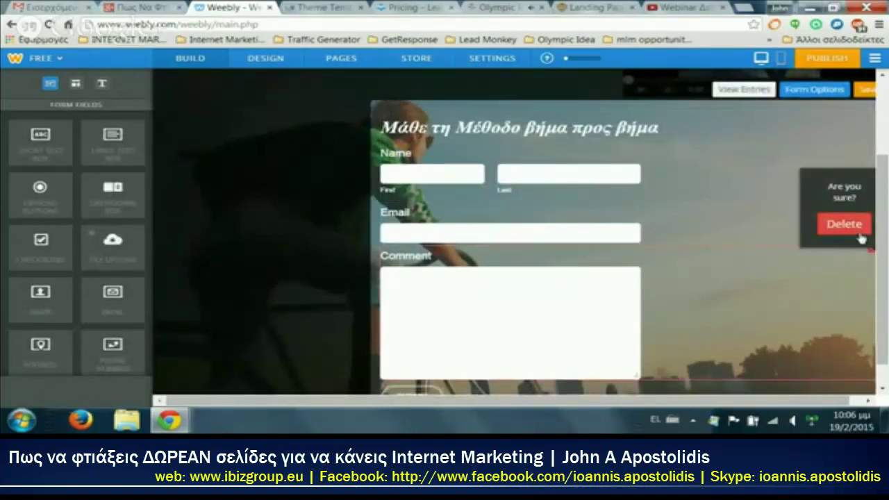
pyautogui.click(860, 236)
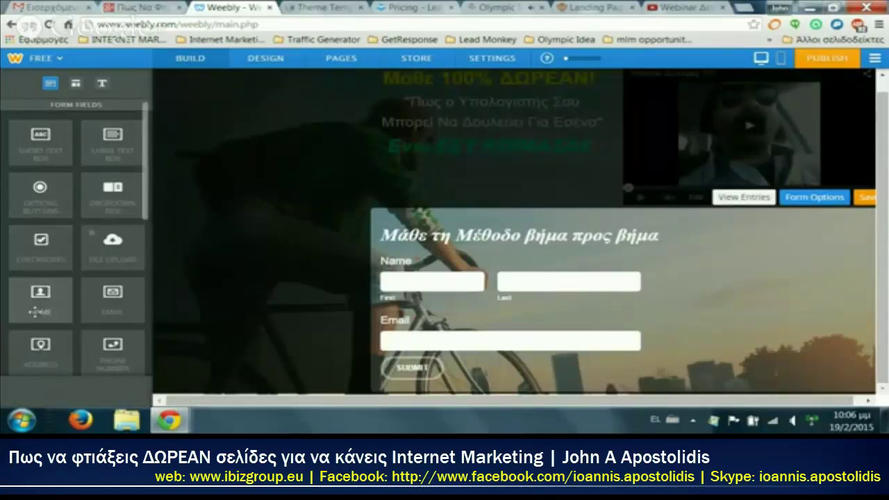
pyautogui.scroll(-2, 93, 293)
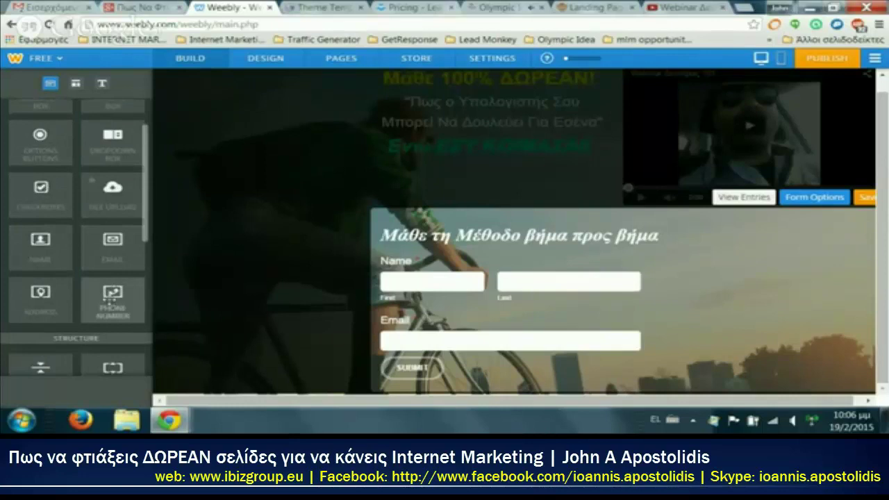
pyautogui.scroll(2, 113, 295)
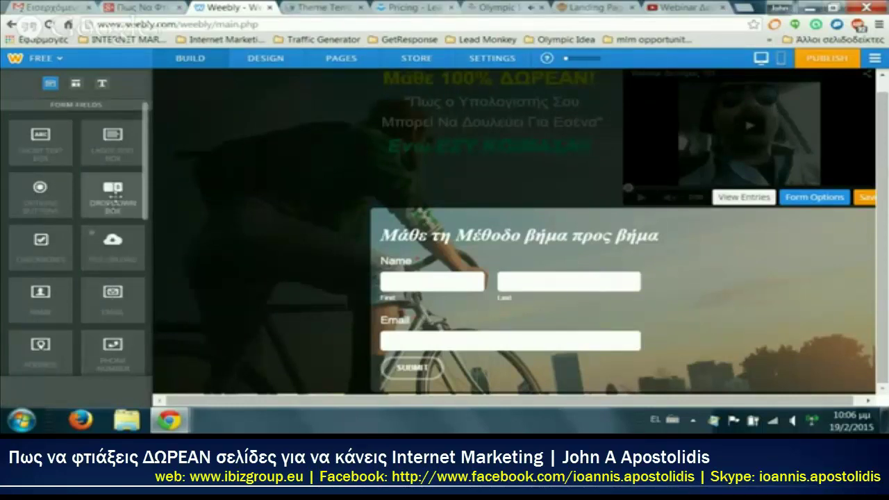
pyautogui.moveTo(40, 139); pyautogui.dragTo(522, 375)
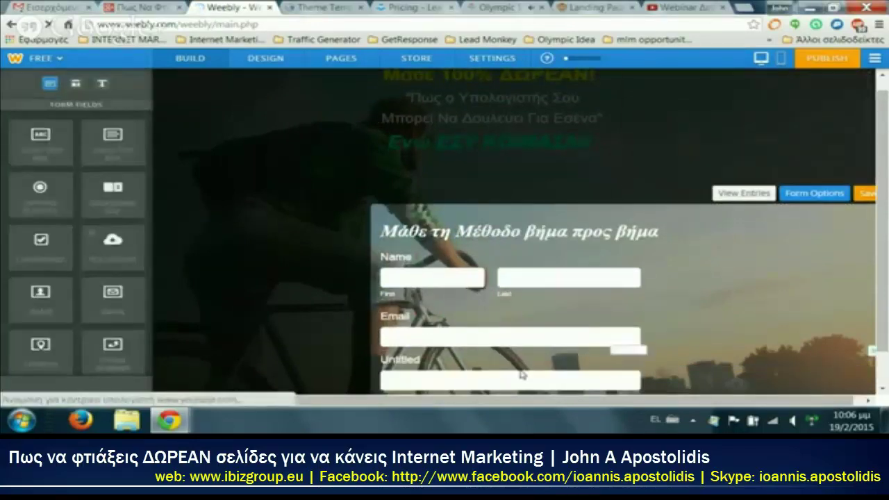
# Step: Relabel the Name field to Όνομα and the Untitled field to 'Τηλέφωνο Επικοινωνίας:'
pyautogui.click(818, 196)
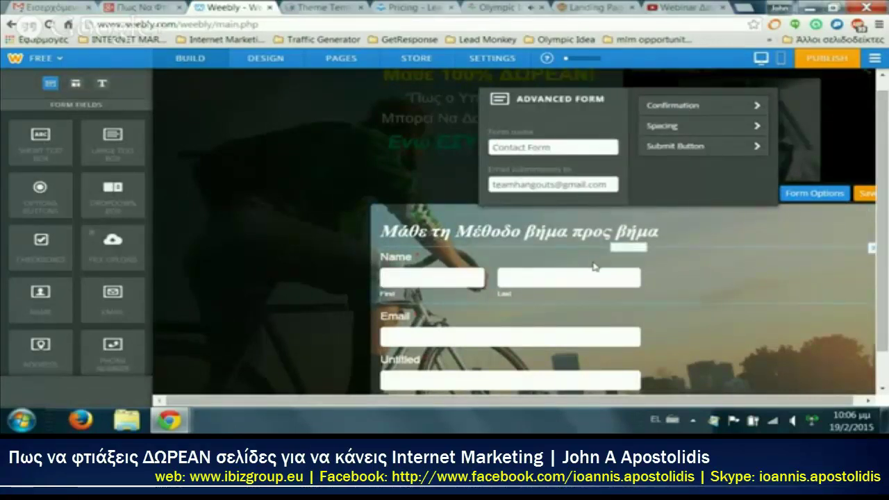
pyautogui.click(443, 271)
pyautogui.doubleClick(520, 182)
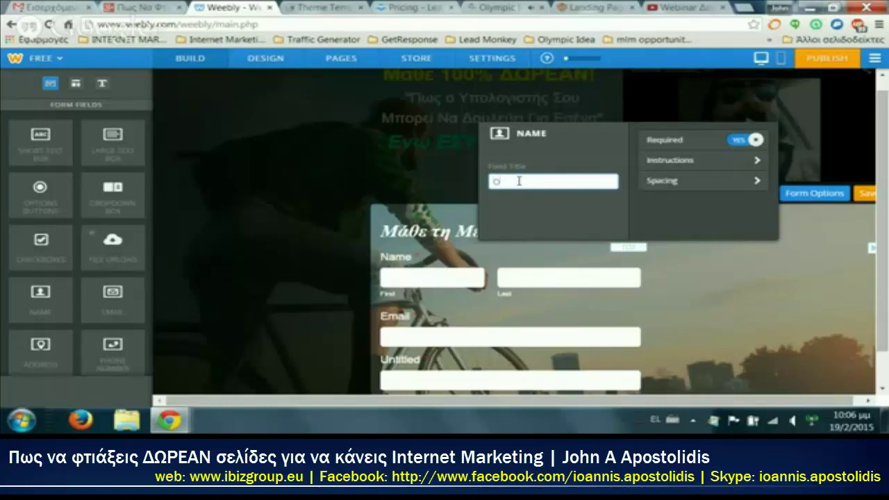
pyautogui.click(426, 361)
pyautogui.doubleClick(526, 285)
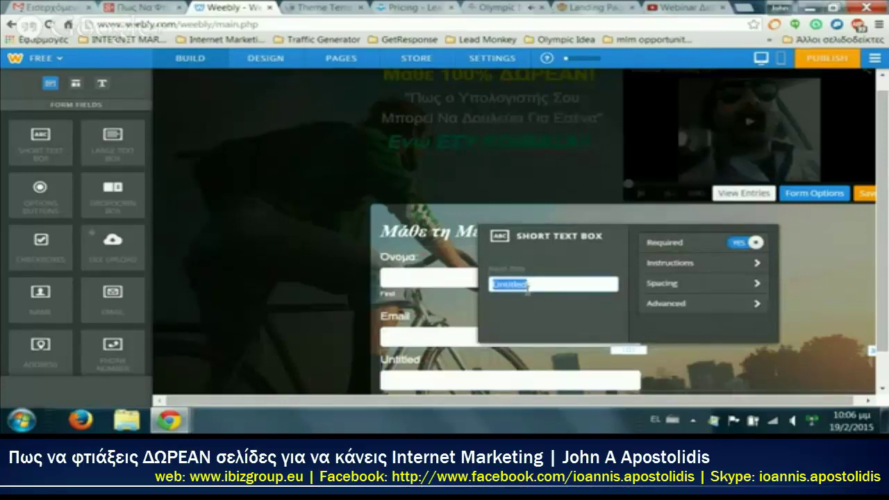
pyautogui.write('Τη')
pyautogui.write('λέφωνο Επικοινωνίας:')
pyautogui.press('Return')
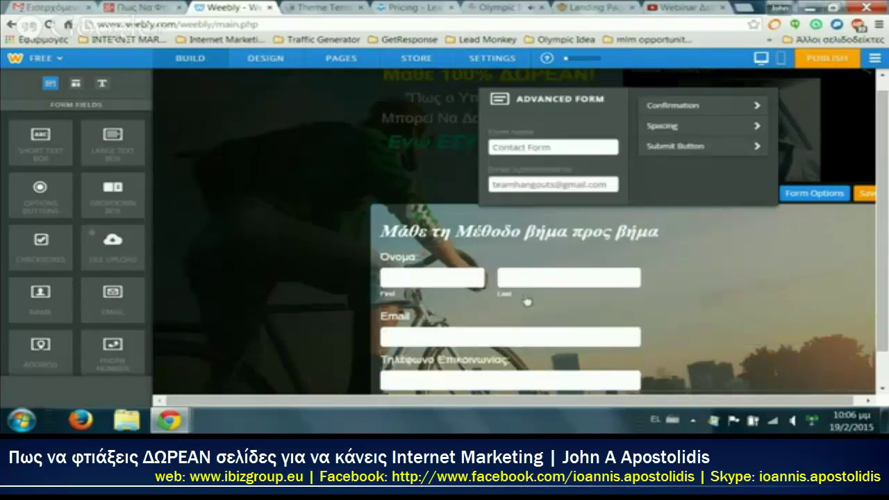
pyautogui.click(817, 295)
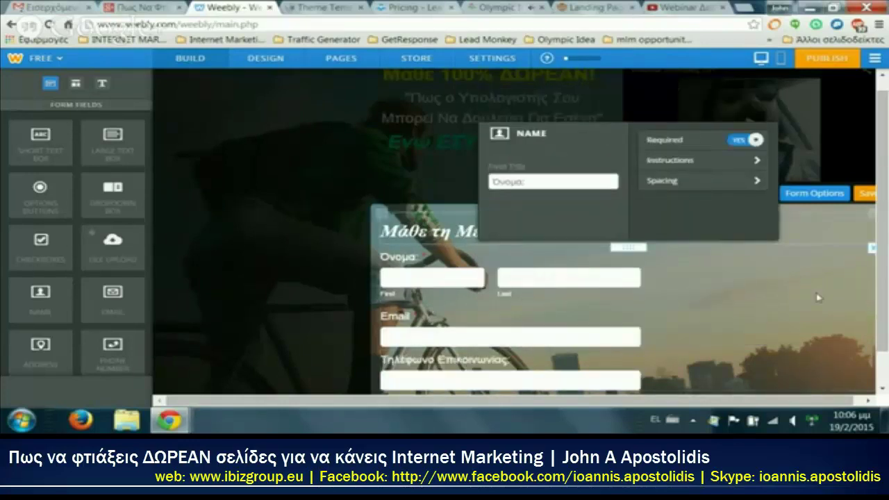
# Step: Centre the form's submit button and close form editing
pyautogui.scroll(-1, 669, 299)
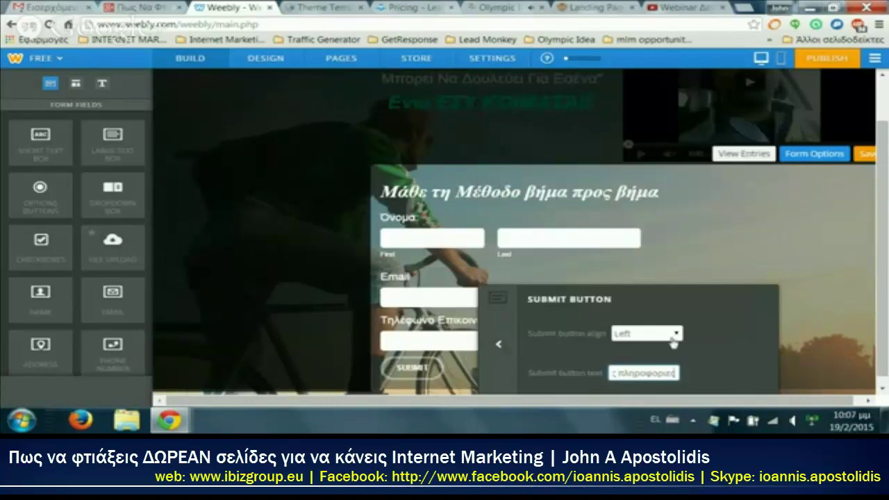
pyautogui.click(673, 336)
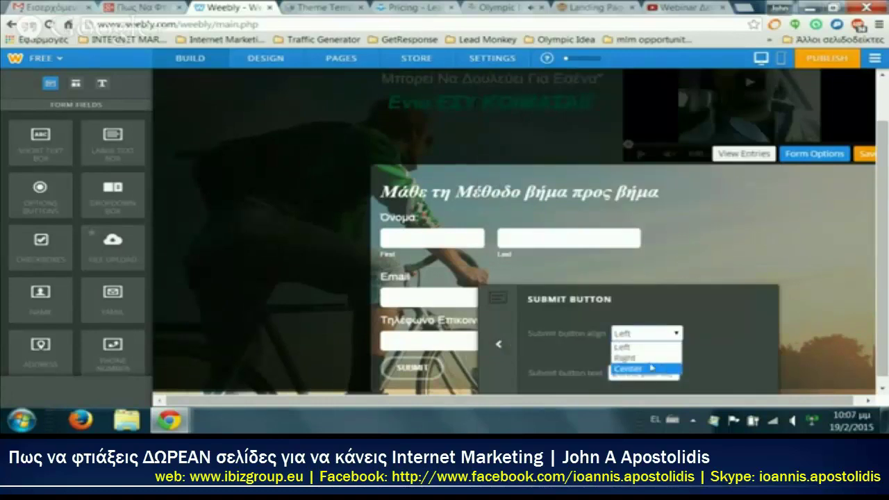
pyautogui.click(648, 370)
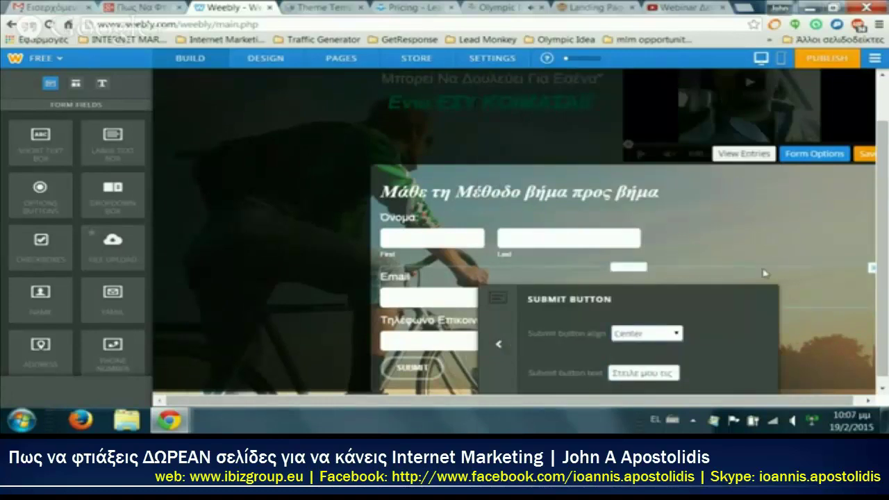
pyautogui.click(804, 289)
pyautogui.scroll(1, 804, 289)
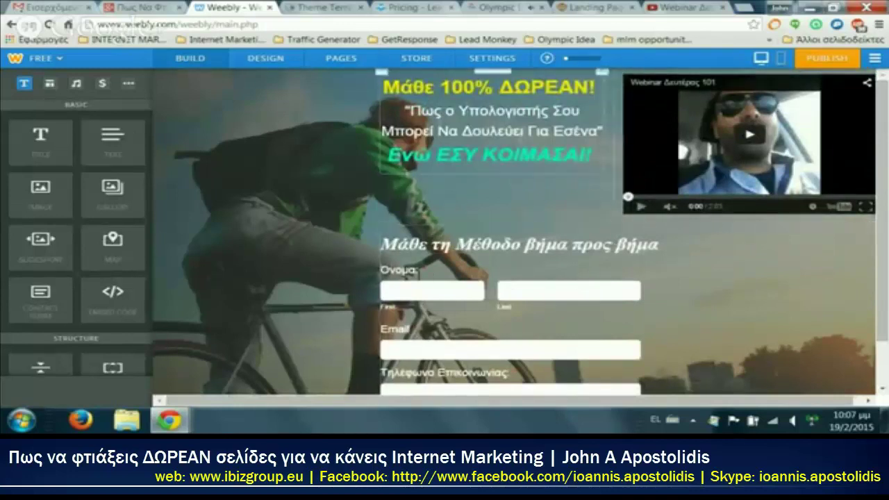
# Step: Add a Multi-Column section beside the form and drag its divider left to widen the form's column
pyautogui.scroll(-1, 448, 163)
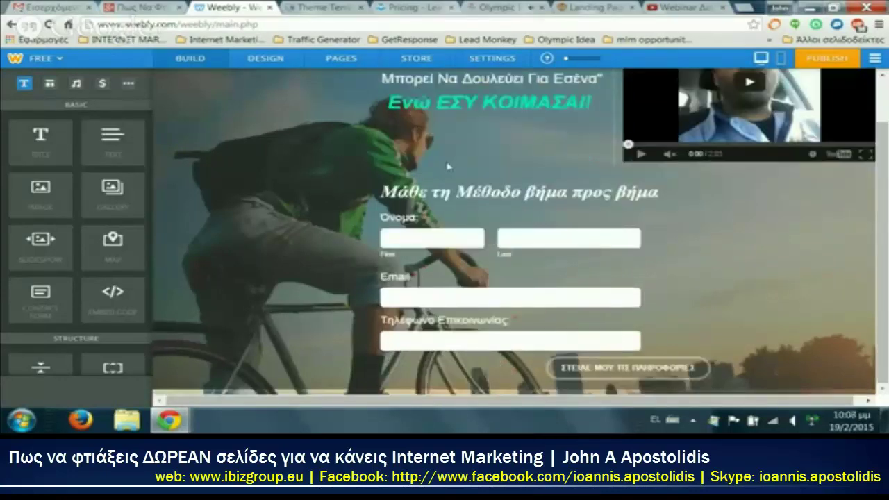
pyautogui.scroll(1, 361, 261)
pyautogui.scroll(-1, 111, 194)
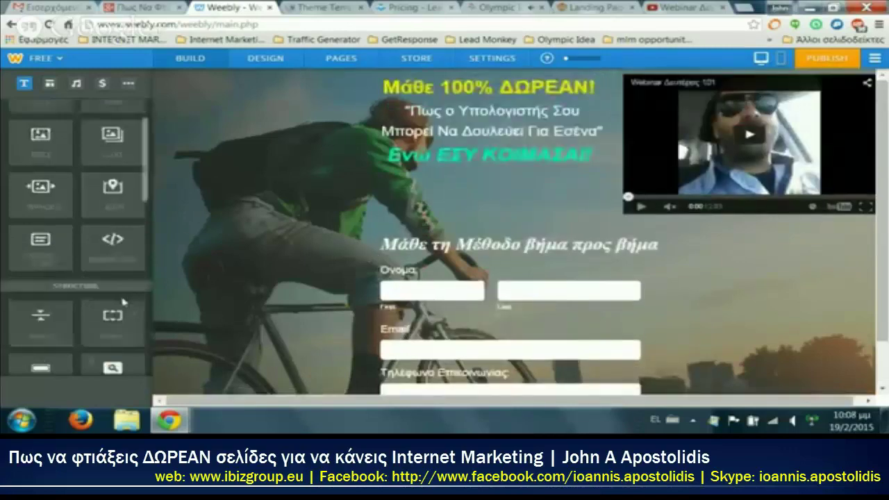
pyautogui.moveTo(123, 332); pyautogui.dragTo(400, 309)
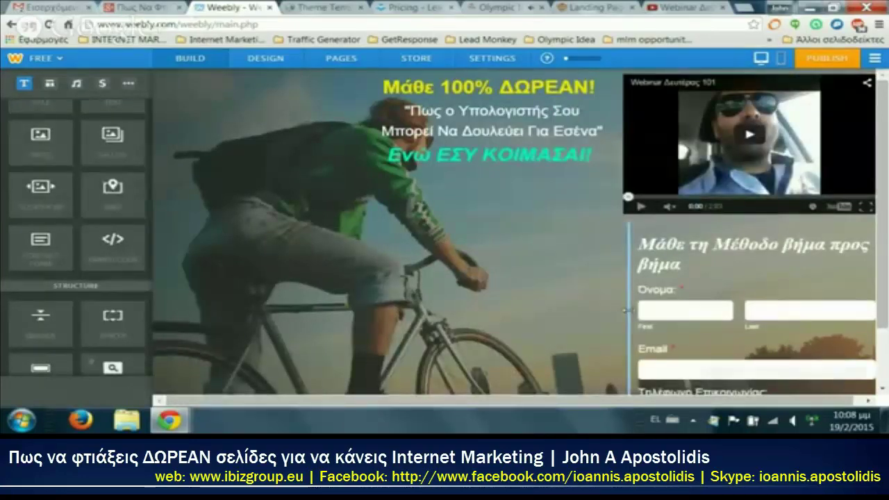
pyautogui.moveTo(627, 311); pyautogui.dragTo(607, 292)
pyautogui.scroll(2, 114, 164)
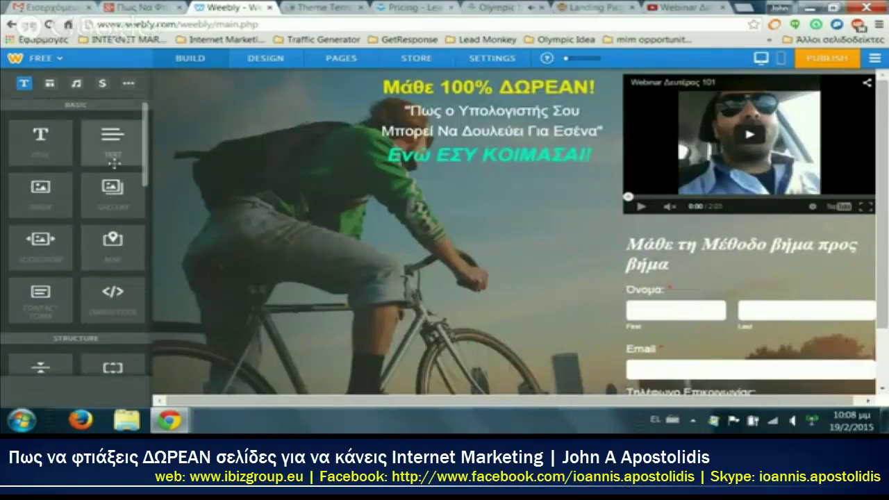
# Step: Add a Text block with the three-item Greek bullet list in the left column and an Image block beneath
pyautogui.moveTo(114, 161); pyautogui.dragTo(470, 269)
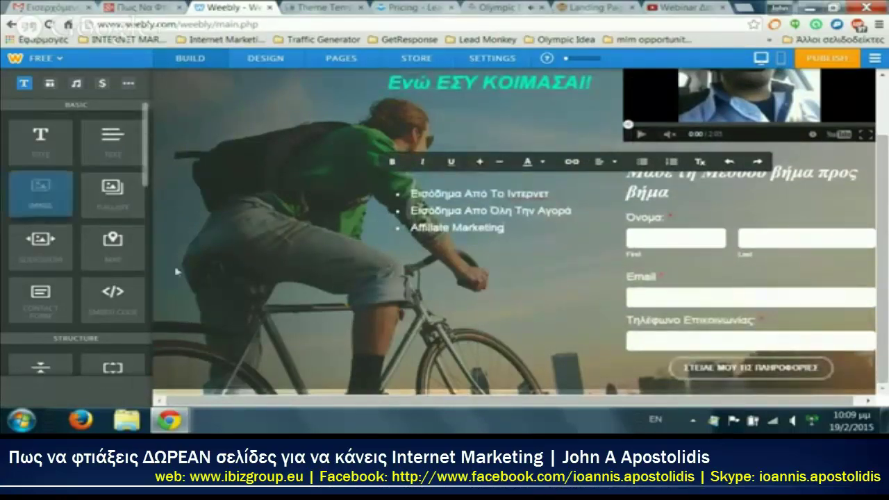
pyautogui.moveTo(40, 193); pyautogui.dragTo(523, 299)
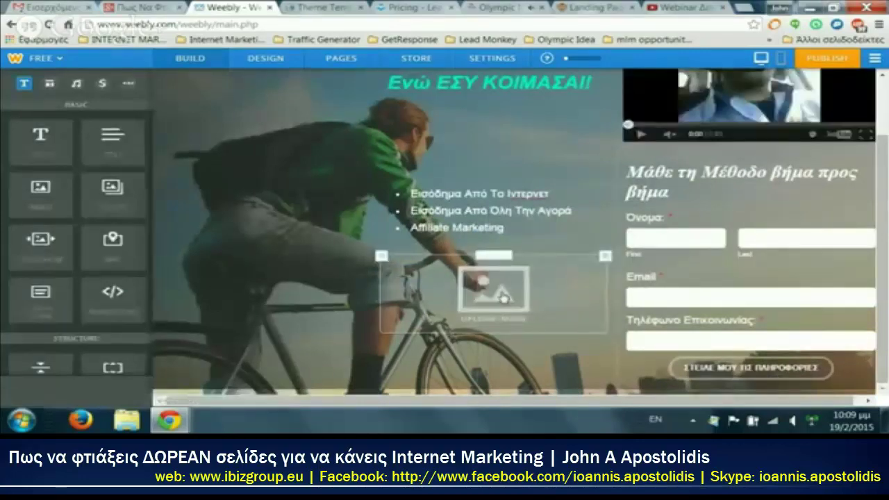
# Step: Upload arrow11 from the graphics doodles folder into the empty image block
pyautogui.click(502, 295)
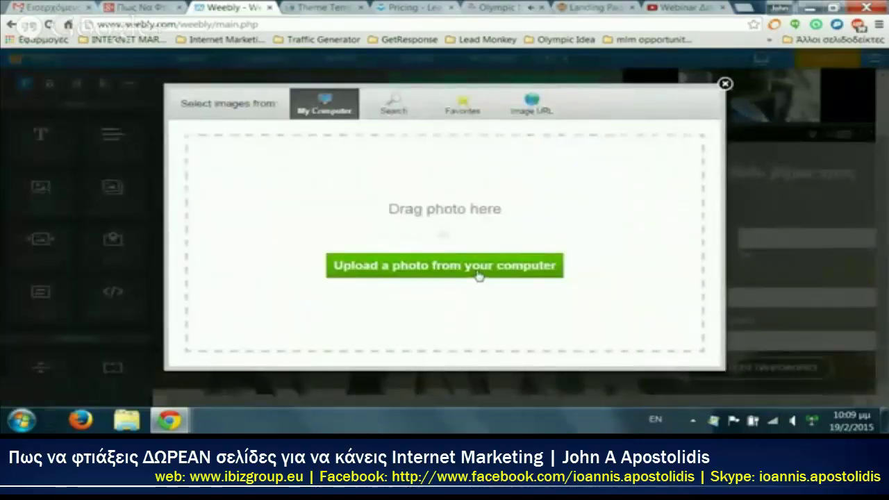
pyautogui.click(478, 266)
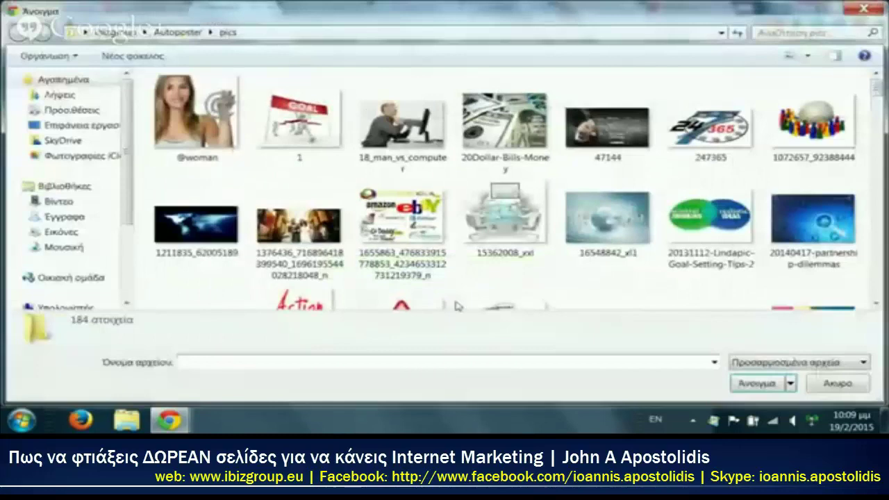
pyautogui.click(170, 35)
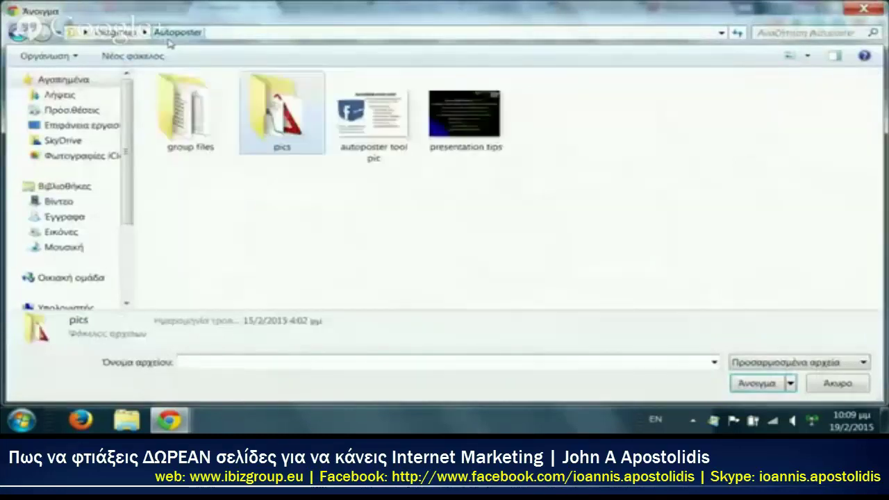
pyautogui.click(128, 34)
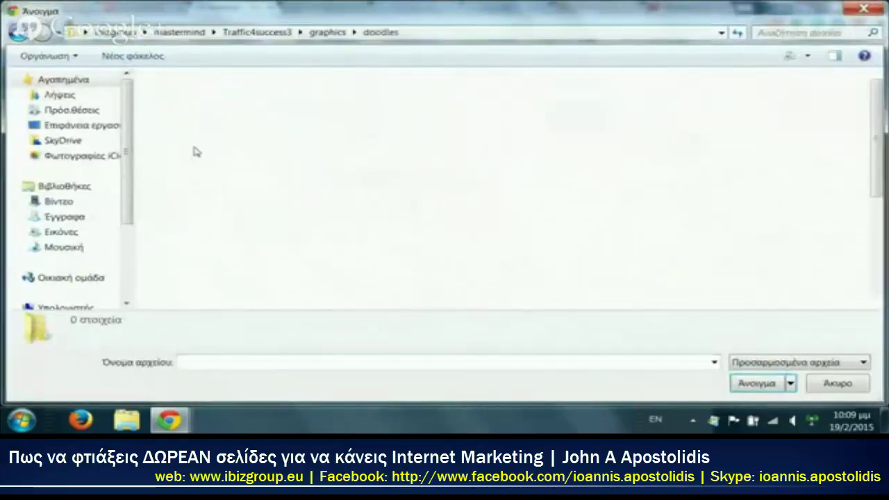
pyautogui.scroll(-2, 526, 185)
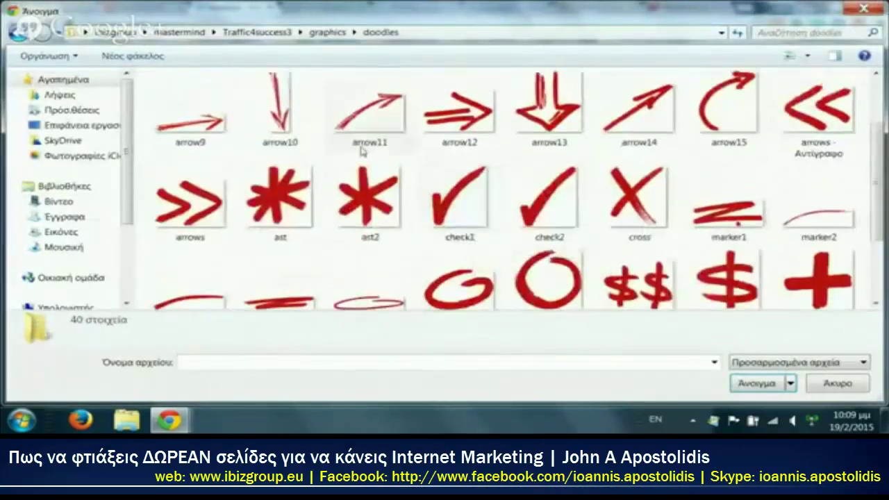
pyautogui.click(362, 135)
pyautogui.doubleClick(361, 134)
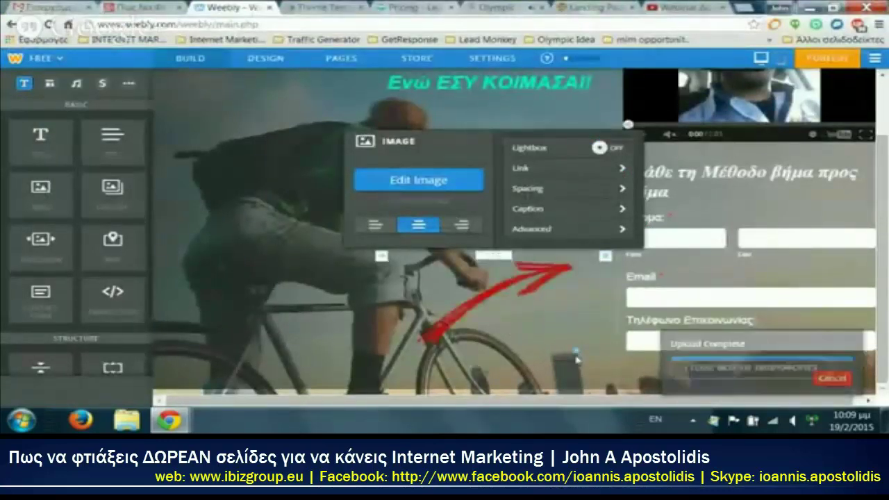
pyautogui.click(277, 269)
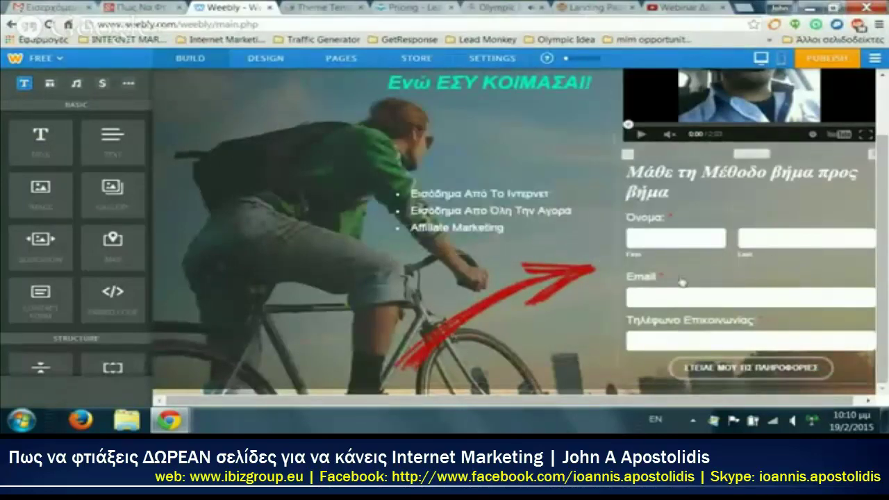
# Step: Publish the site, completing the captcha verification words to confirm
pyautogui.scroll(2, 681, 282)
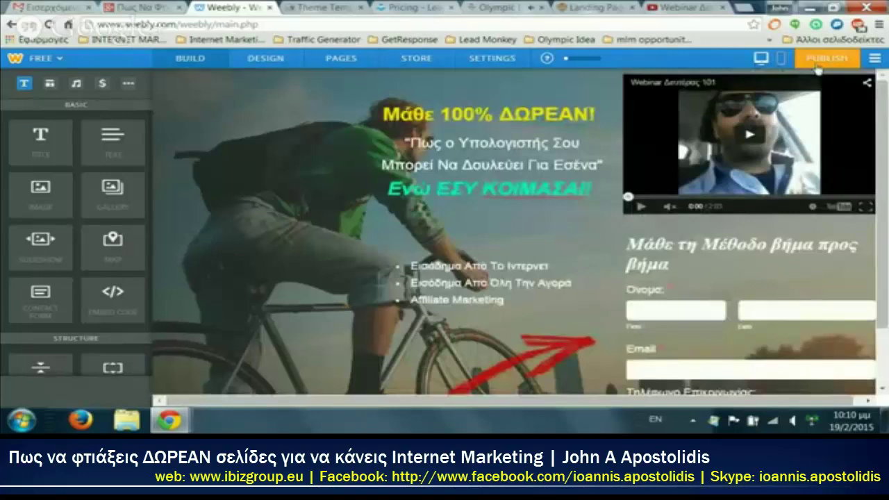
pyautogui.click(819, 63)
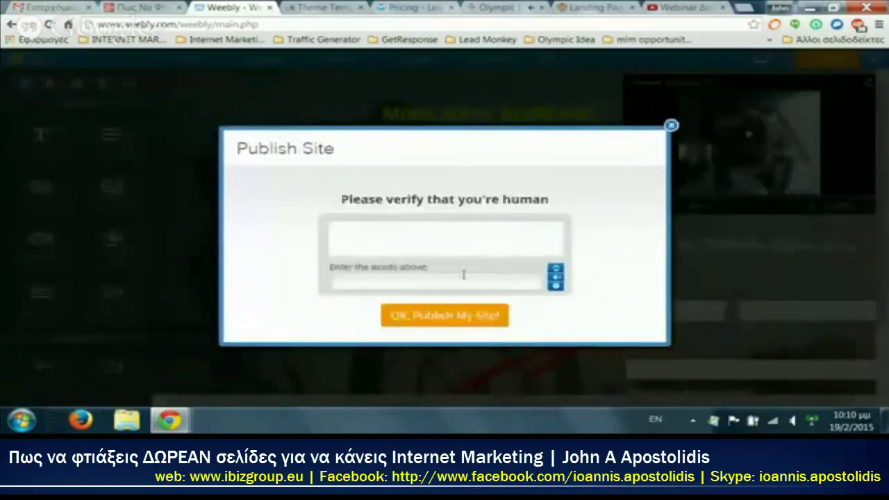
pyautogui.click(464, 283)
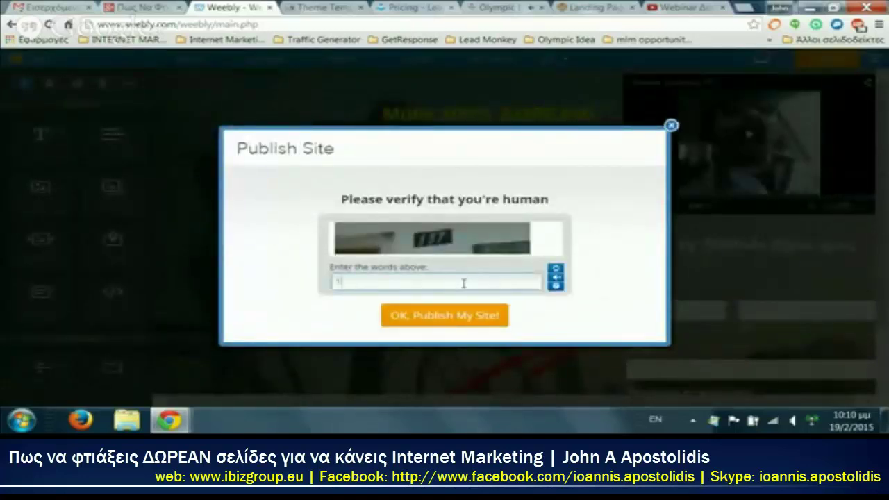
pyautogui.write('157')
pyautogui.click(493, 317)
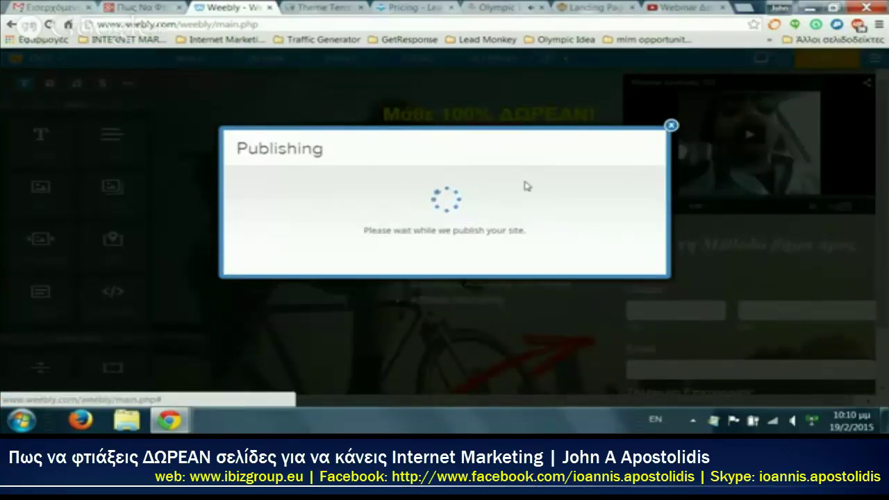
# Step: Look over the live landing page in a new tab, then return to the Weebly editor
pyautogui.click(564, 170)
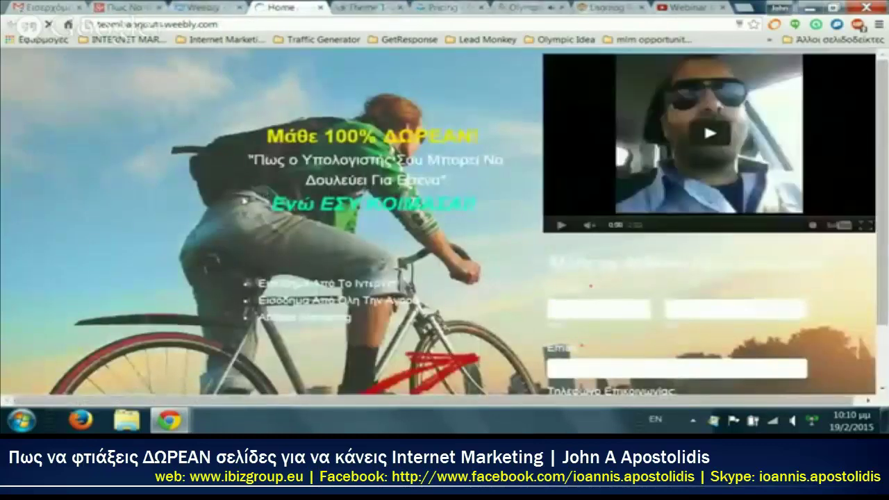
pyautogui.scroll(-1, 244, 202)
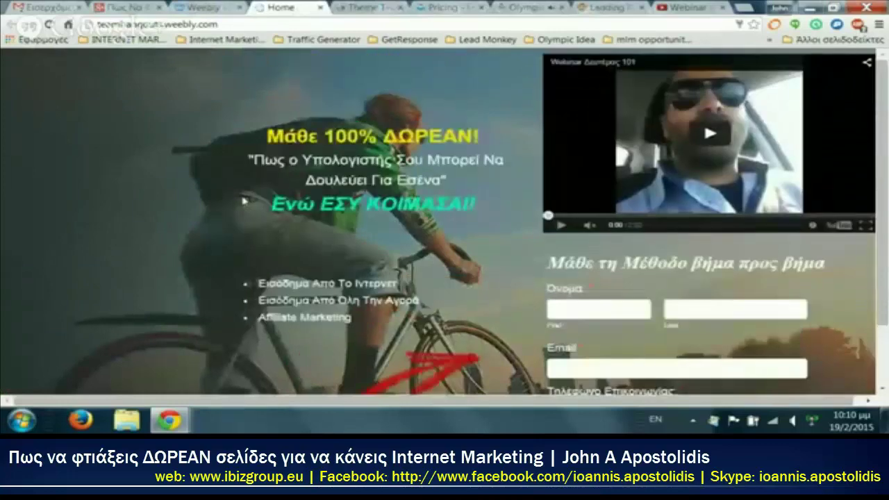
pyautogui.scroll(1, 244, 201)
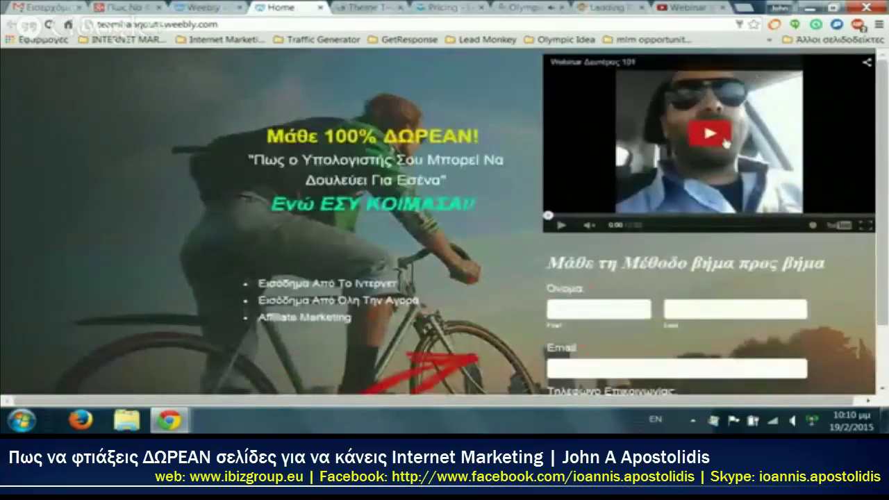
pyautogui.scroll(-1, 697, 315)
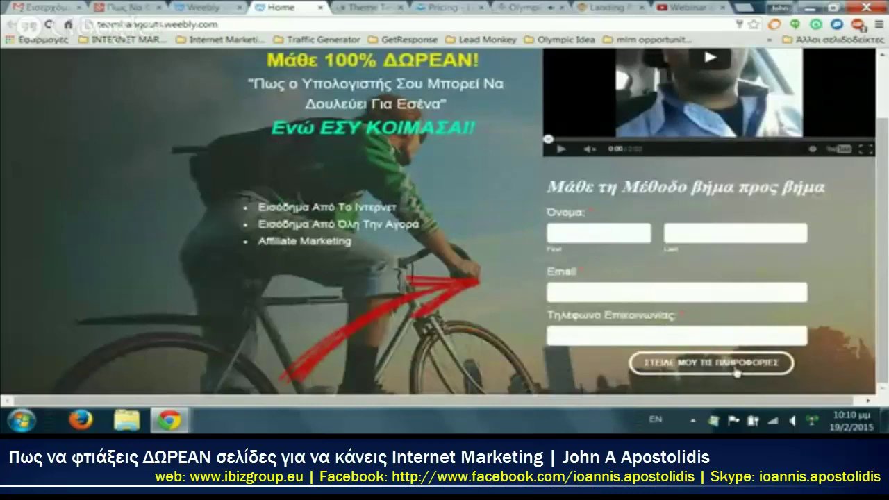
pyautogui.scroll(1, 737, 373)
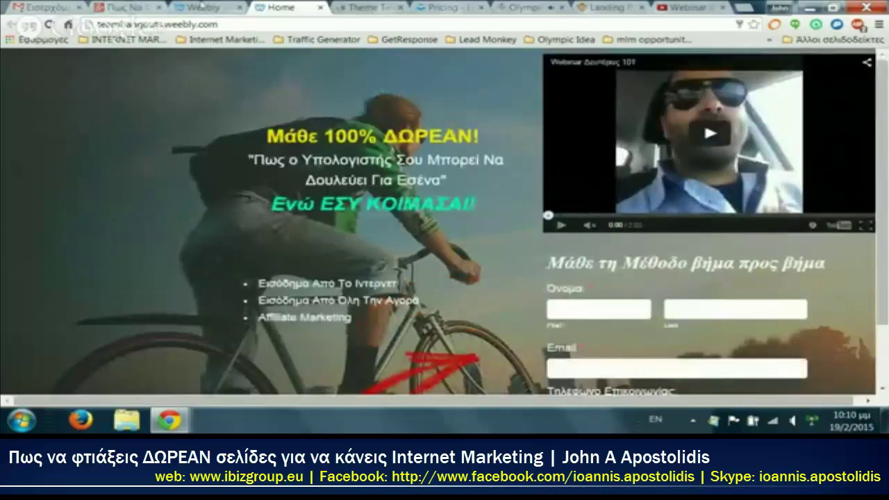
pyautogui.click(203, 7)
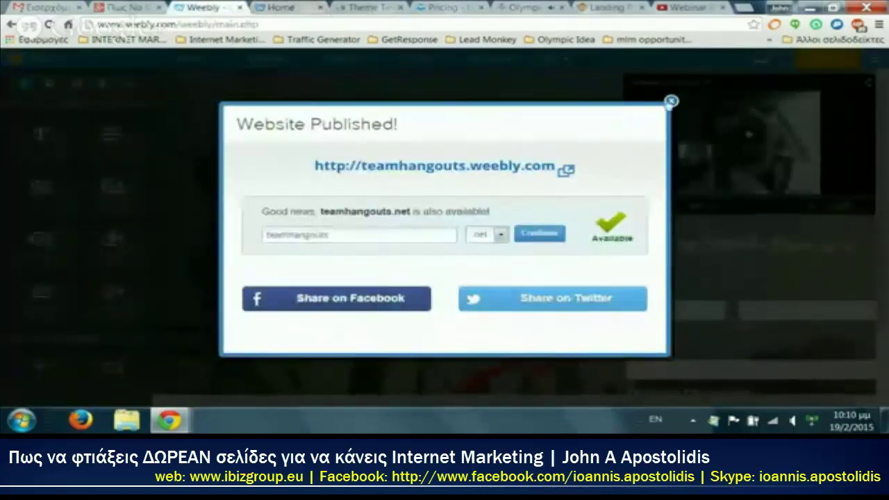
# Step: Change the step2 page's layout to Splash Page and start editing it
pyautogui.click(671, 102)
pyautogui.click(341, 57)
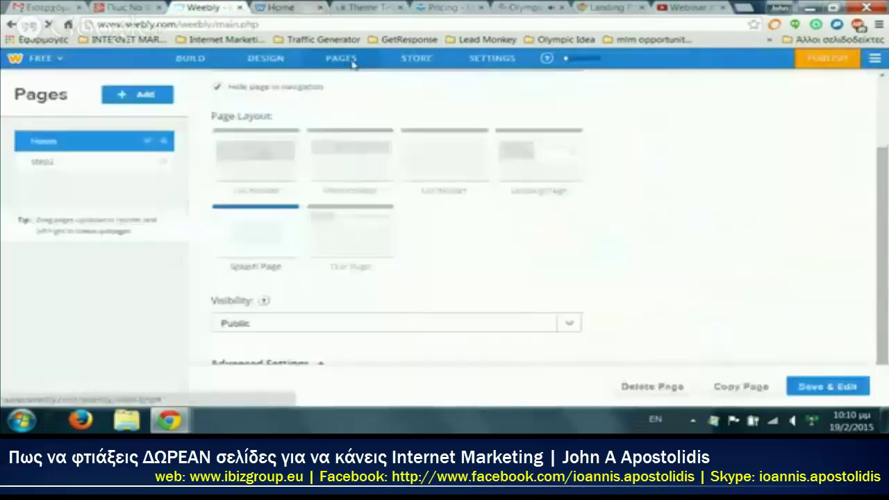
pyautogui.click(85, 168)
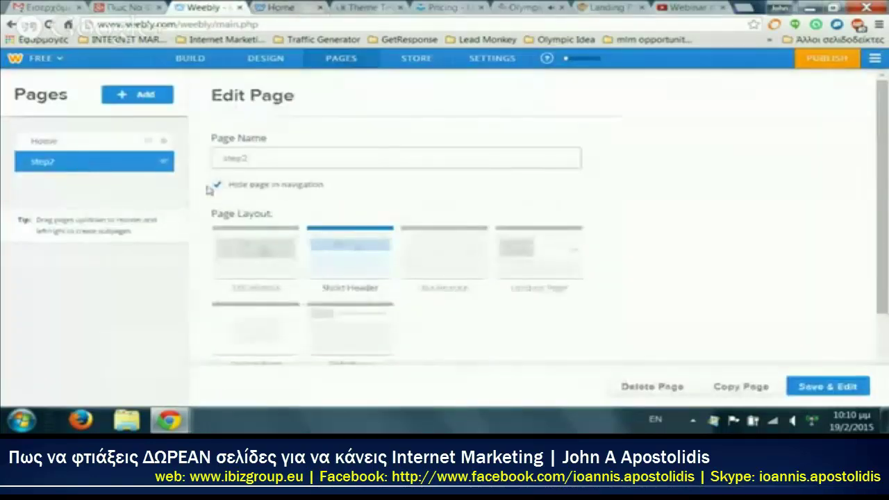
pyautogui.scroll(-2, 254, 223)
pyautogui.click(260, 222)
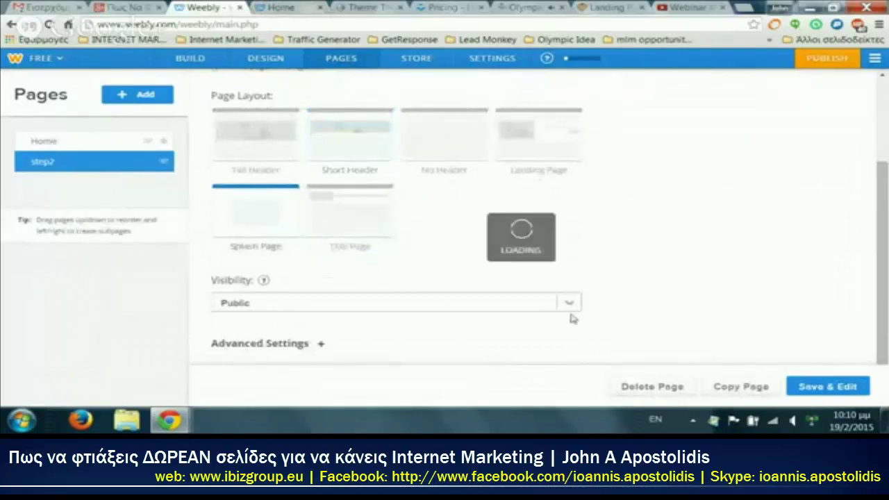
pyautogui.click(820, 394)
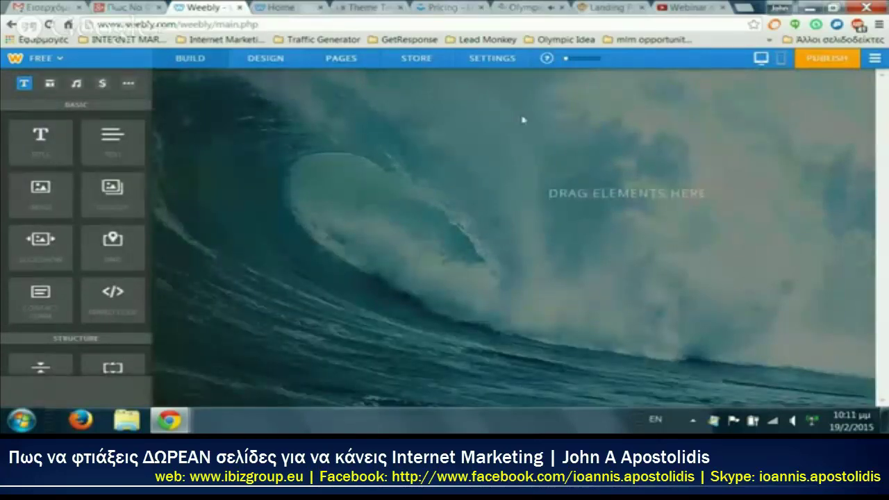
# Step: Add a text block and a media element to step2, then edit the empty text block
pyautogui.moveTo(113, 139); pyautogui.dragTo(597, 149)
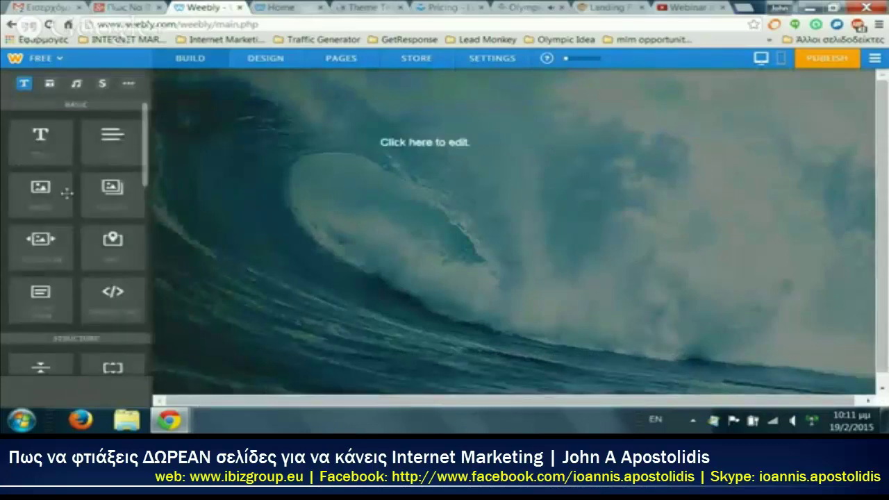
pyautogui.scroll(-3, 111, 257)
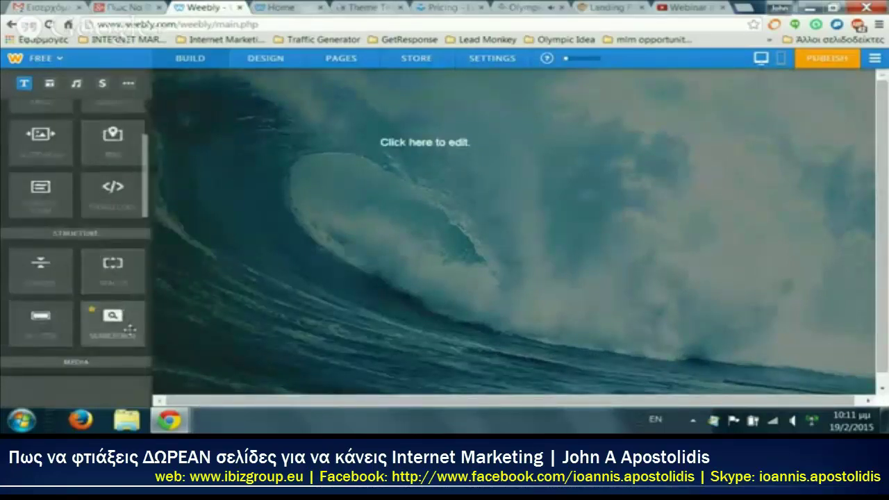
pyautogui.scroll(3, 90, 223)
pyautogui.click(76, 84)
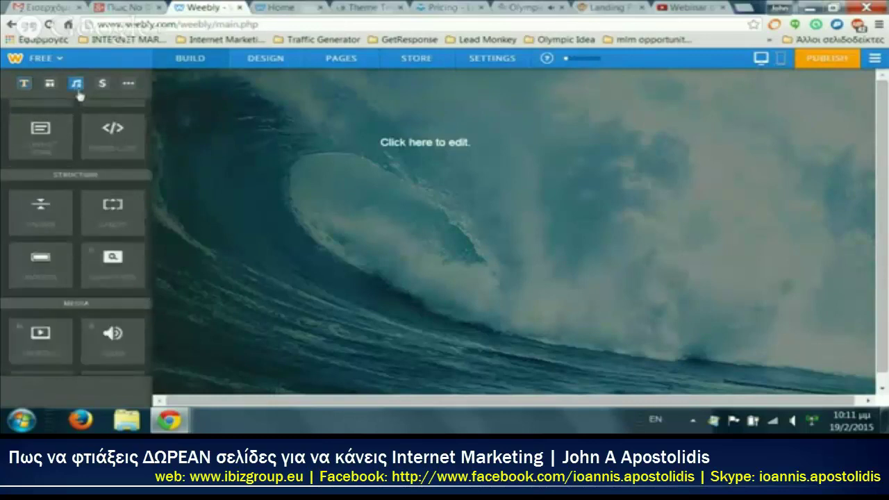
pyautogui.moveTo(113, 188); pyautogui.dragTo(473, 231)
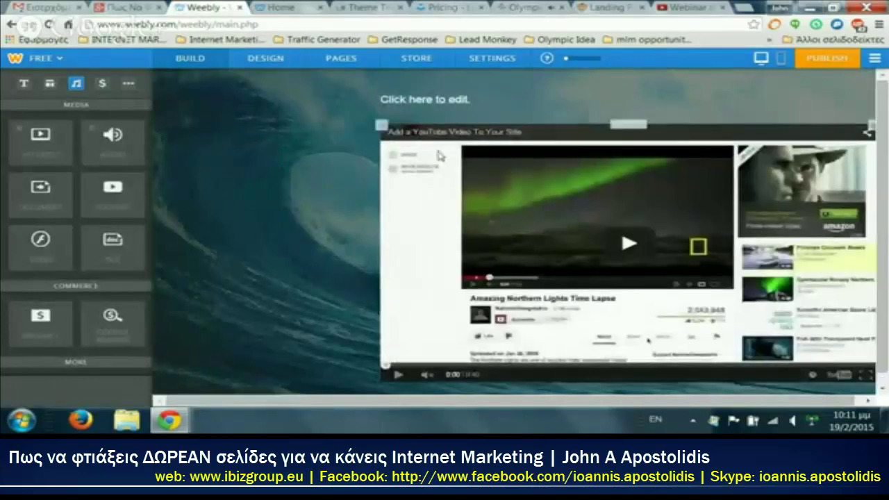
pyautogui.click(434, 90)
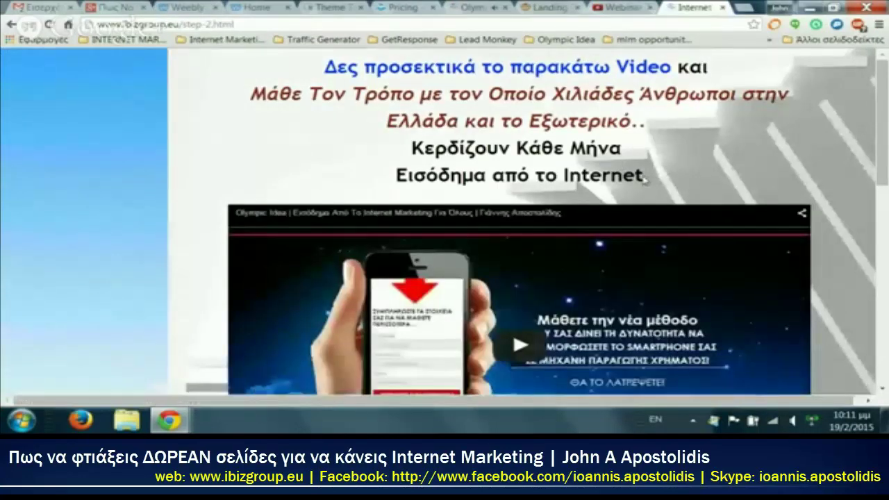
# Step: Paste the live page's five-line heading into the text block, centred and enlarged two sizes
pyautogui.moveTo(644, 179); pyautogui.dragTo(291, 77)
pyautogui.hotkey('ctrl', 'c')
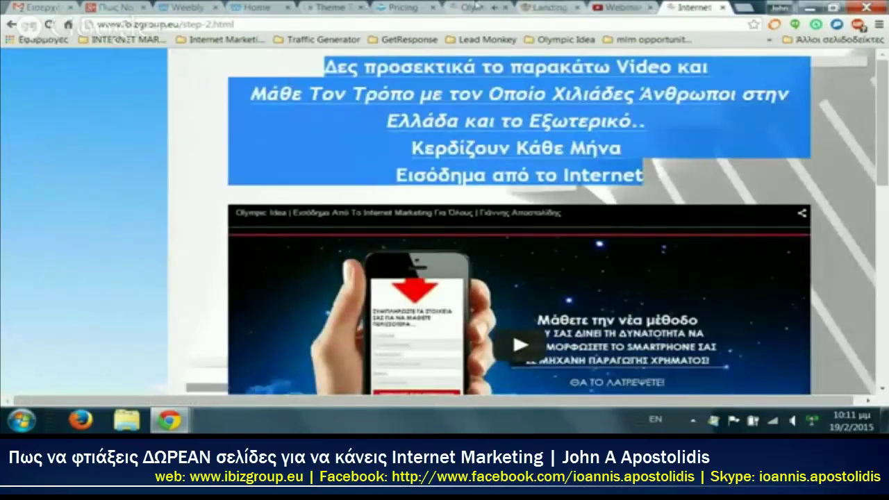
pyautogui.click(201, 7)
pyautogui.hotkey('ctrl', 'v')
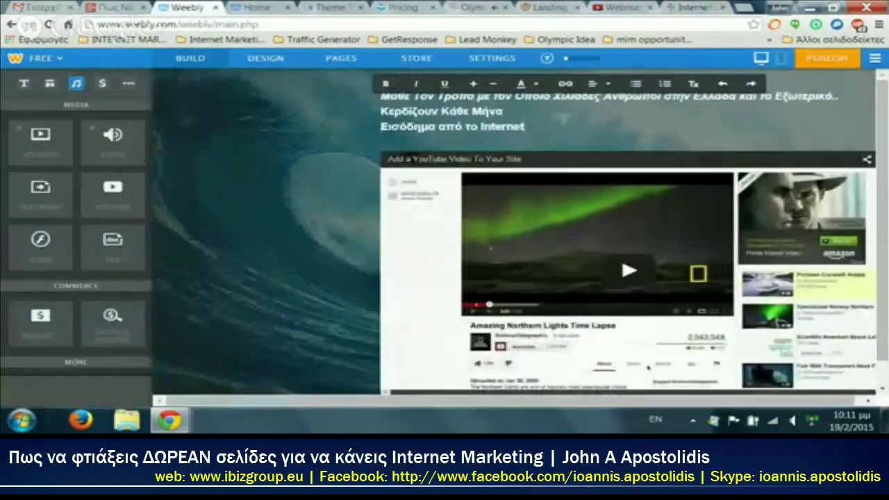
pyautogui.moveTo(526, 127); pyautogui.dragTo(421, 70)
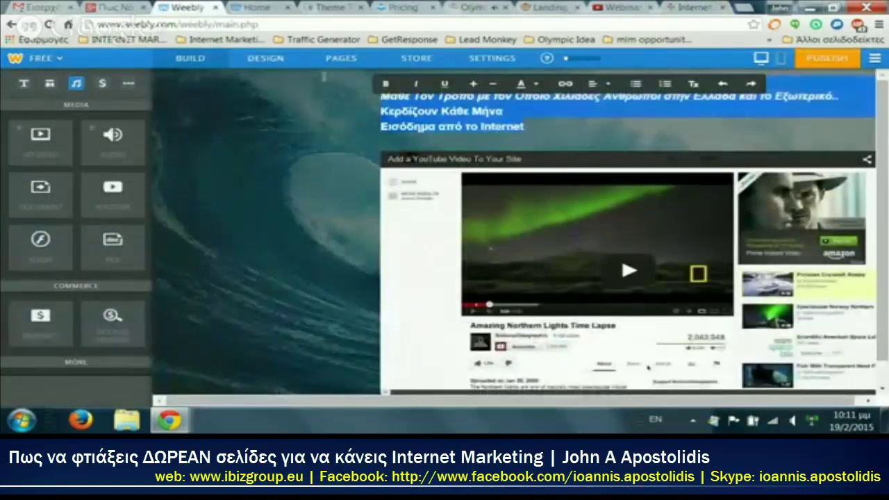
pyautogui.click(601, 84)
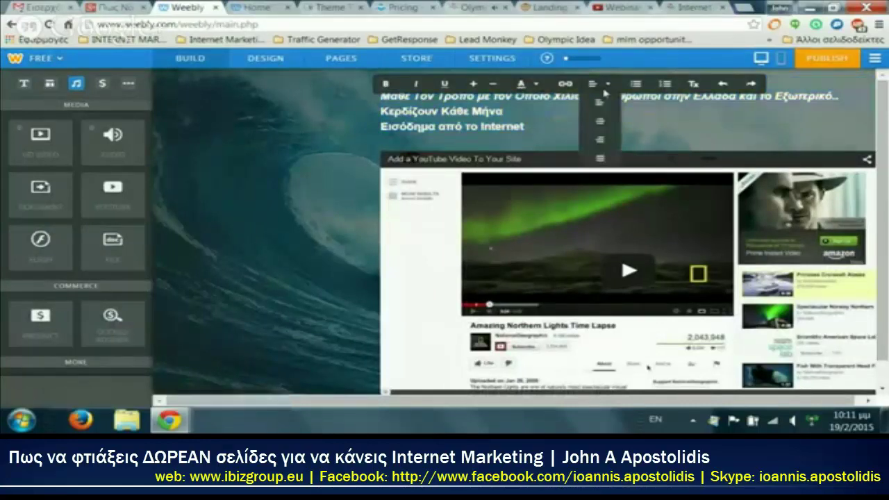
pyautogui.click(604, 122)
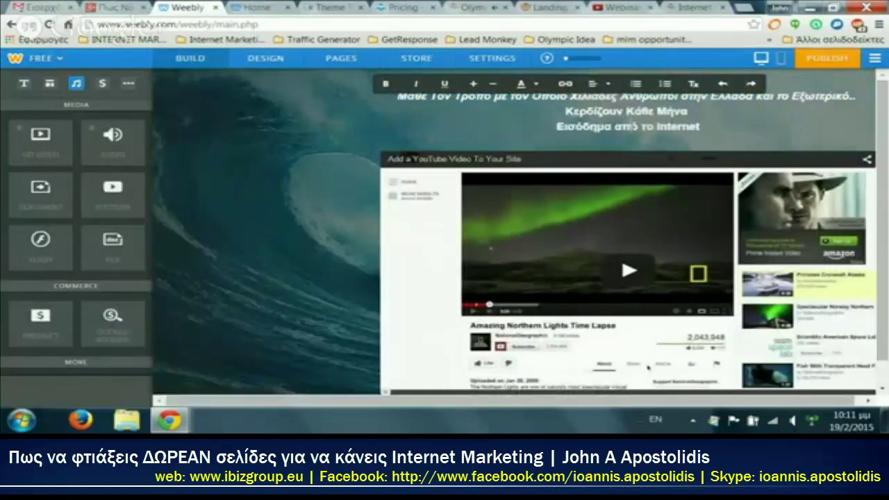
pyautogui.tripleClick(523, 97)
pyautogui.click(475, 84)
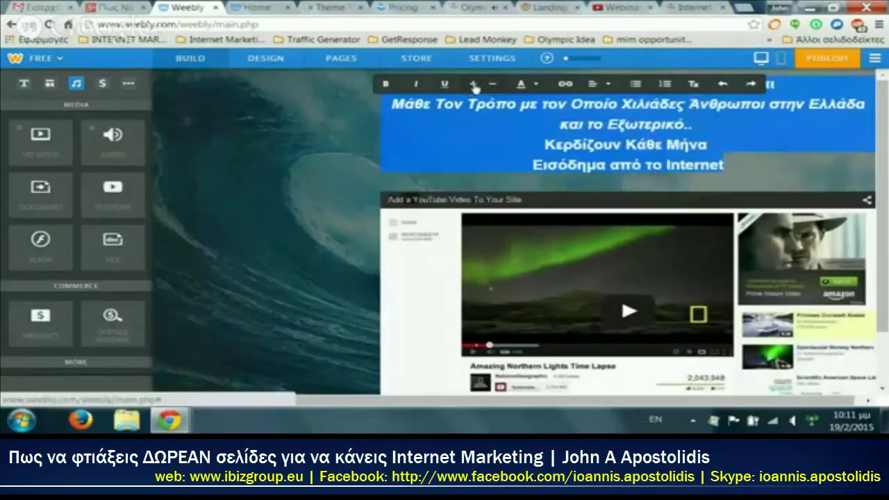
pyautogui.click(535, 142)
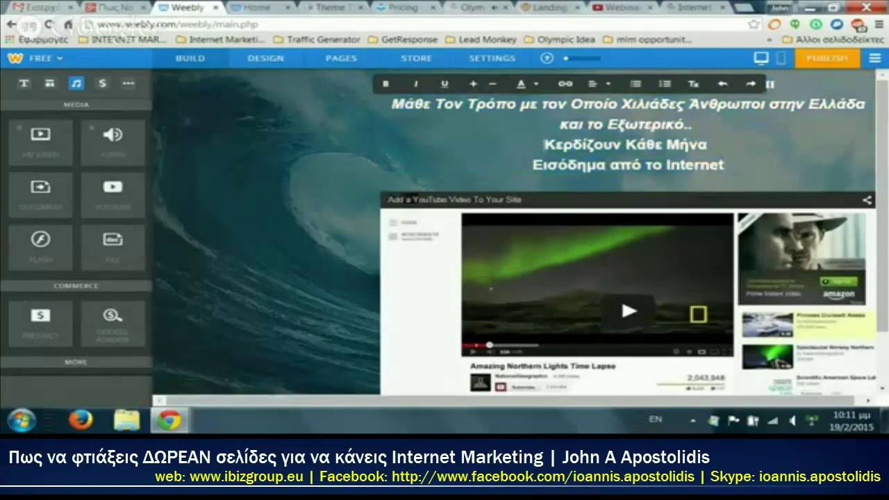
# Step: Colour the heading's last two lines yellow
pyautogui.moveTo(620, 144); pyautogui.dragTo(724, 165)
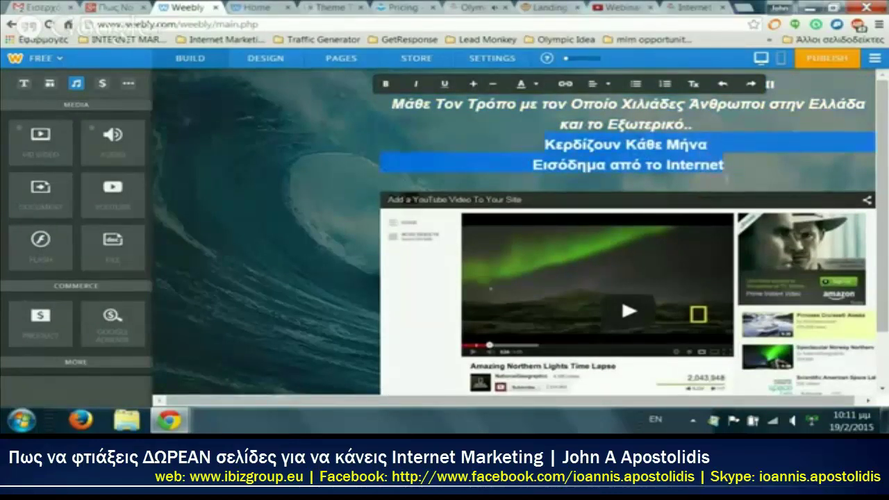
pyautogui.click(544, 86)
pyautogui.click(769, 129)
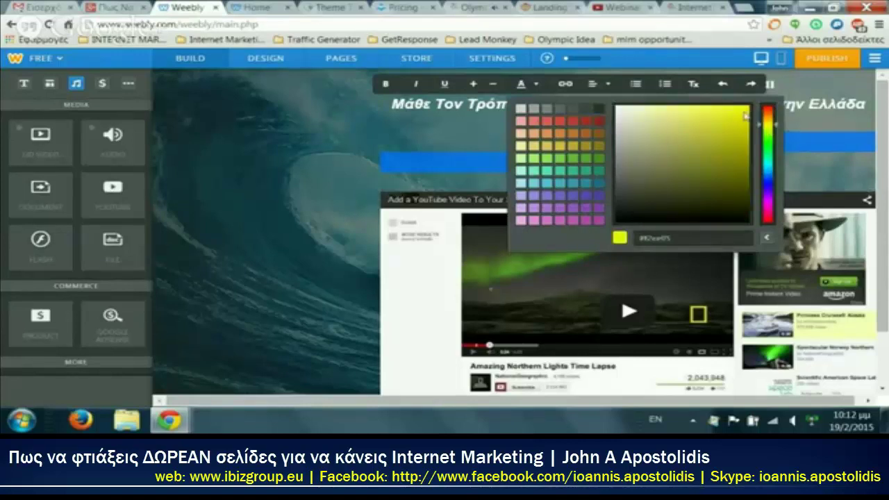
pyautogui.click(316, 208)
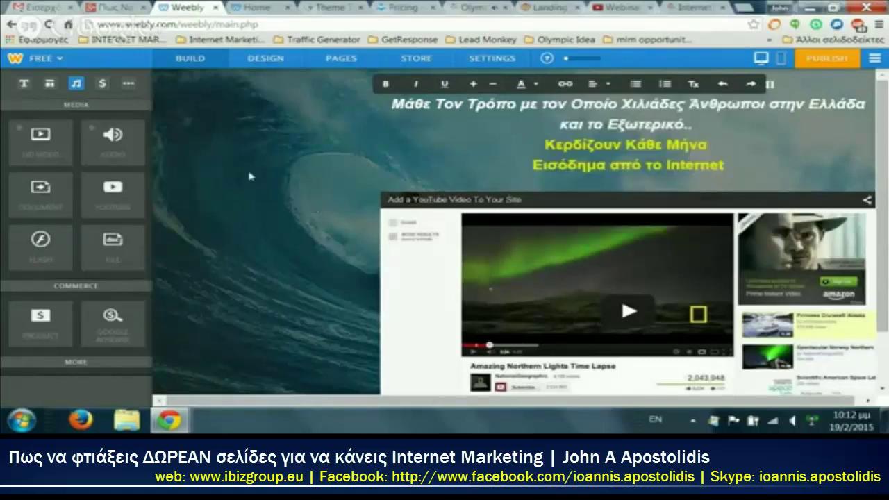
pyautogui.scroll(-2, 647, 341)
pyautogui.click(637, 6)
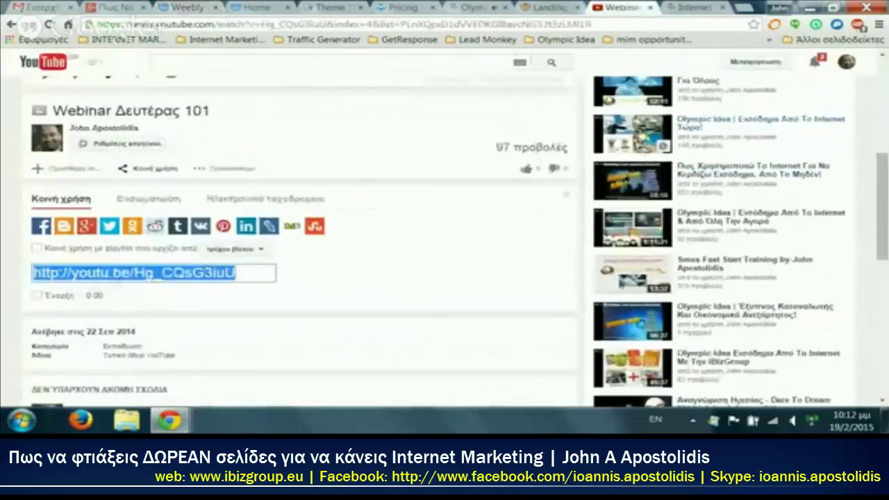
# Step: Copy the Olympic Idea video's YouTube URL and paste it into step2's YouTube element
pyautogui.scroll(1, 639, 142)
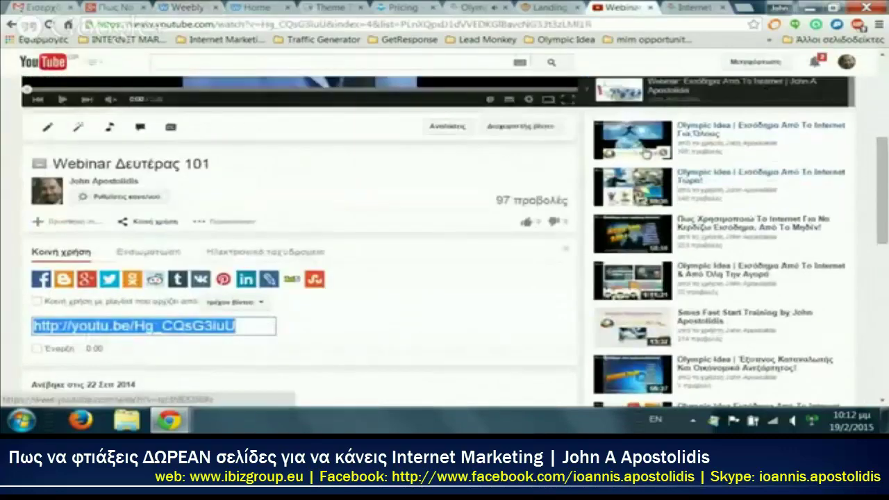
pyautogui.click(741, 129)
pyautogui.click(218, 25)
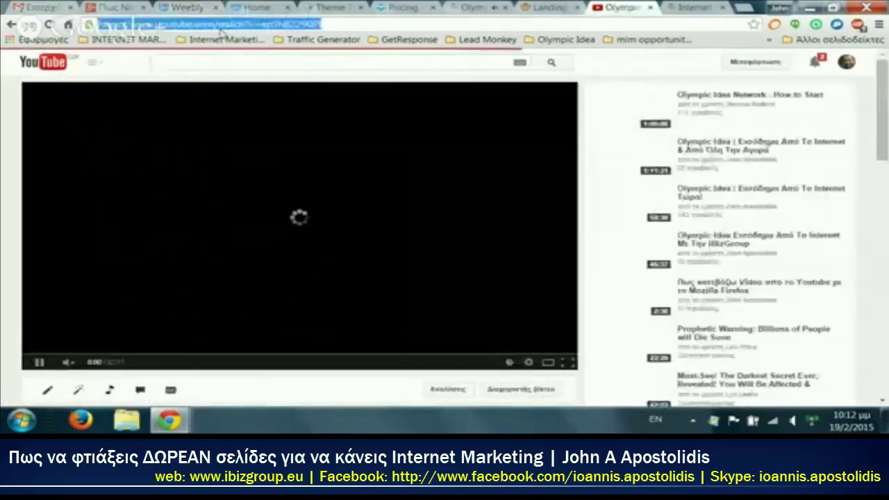
pyautogui.rightClick(218, 25)
pyautogui.click(257, 74)
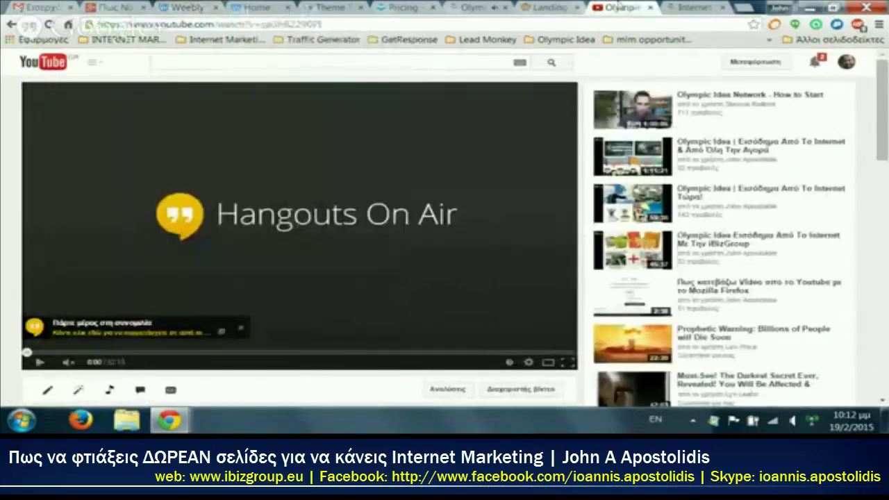
pyautogui.click(196, 7)
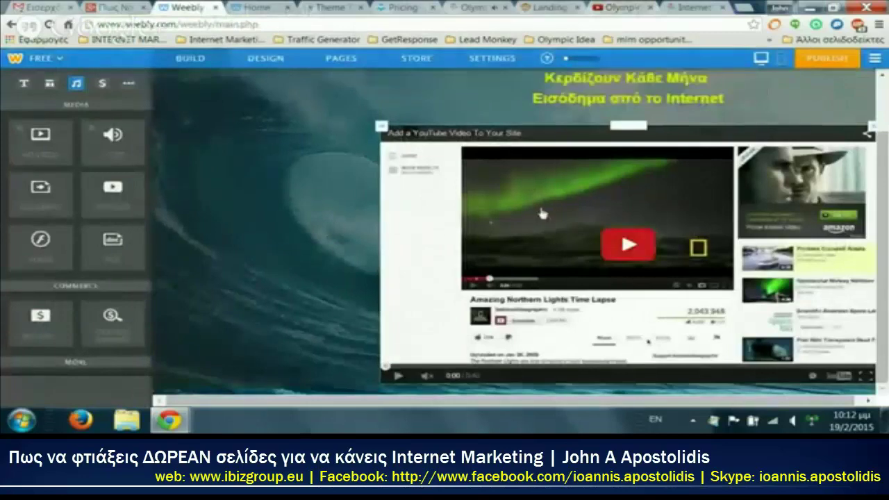
pyautogui.scroll(2, 563, 271)
pyautogui.click(539, 321)
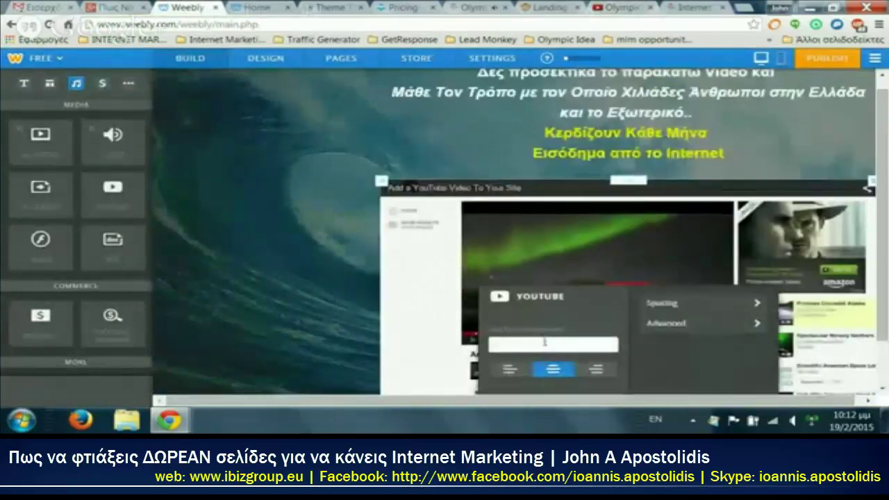
pyautogui.hotkey('ctrl', 'v')
pyautogui.click(334, 213)
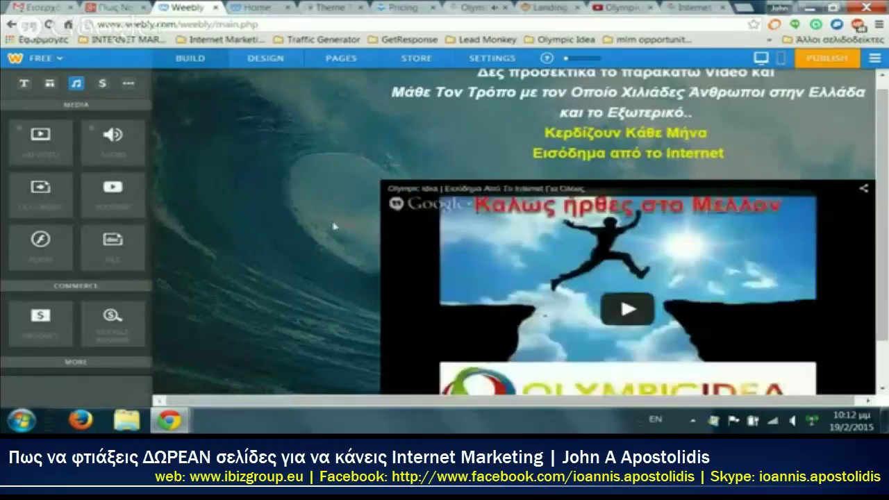
pyautogui.scroll(-2, 334, 227)
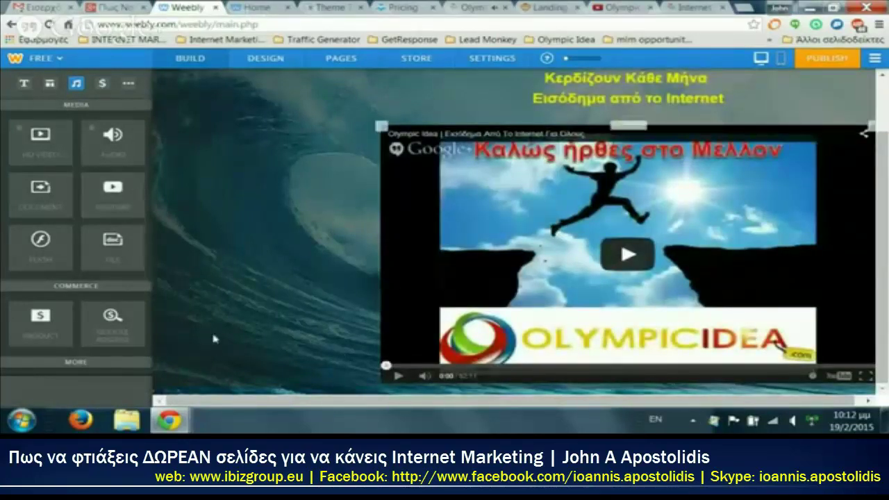
pyautogui.scroll(5, 84, 247)
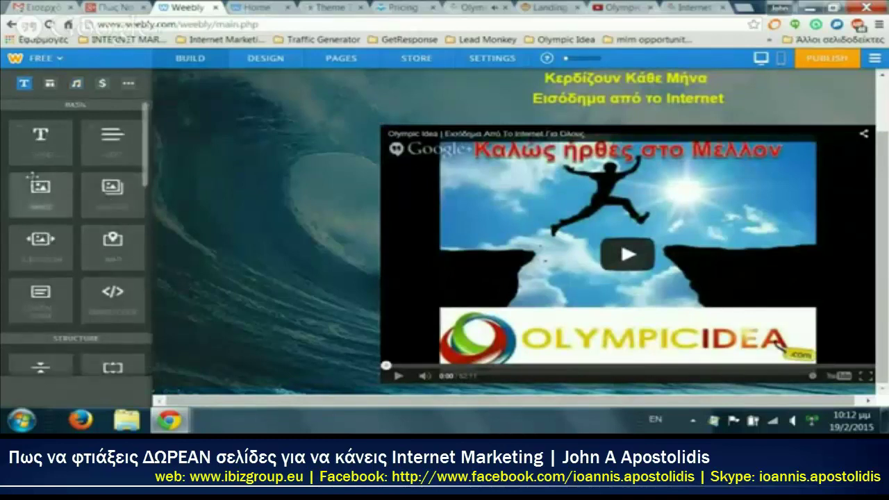
# Step: Add three image blocks below the video and upload the s6-green arrow from the arrows folder
pyautogui.moveTo(34, 198); pyautogui.dragTo(445, 398)
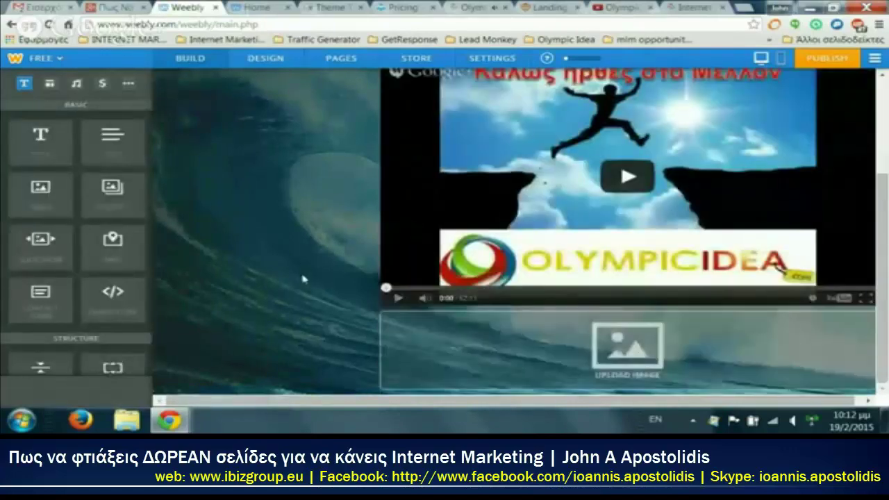
pyautogui.moveTo(42, 198); pyautogui.dragTo(407, 341)
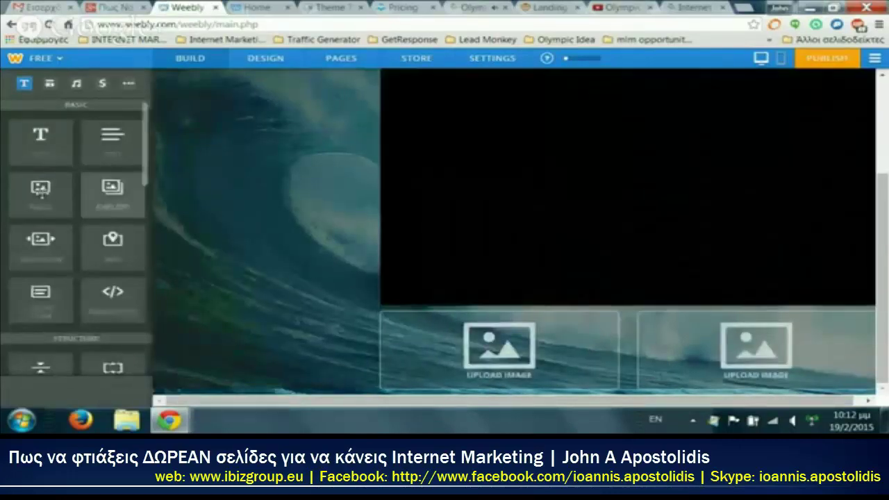
pyautogui.moveTo(41, 189); pyautogui.dragTo(396, 339)
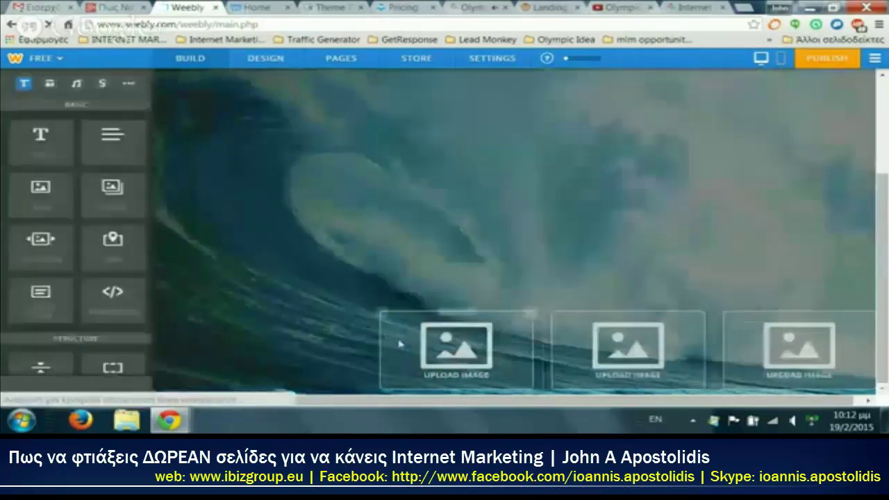
pyautogui.click(439, 359)
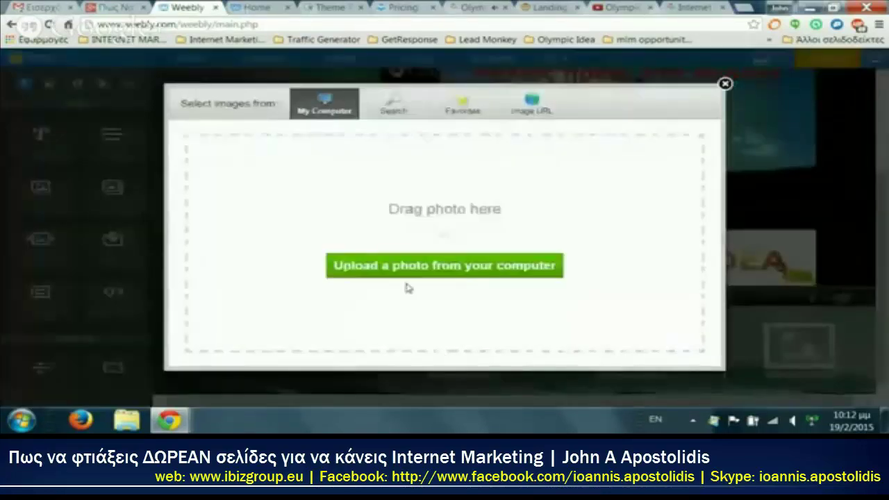
pyautogui.click(407, 272)
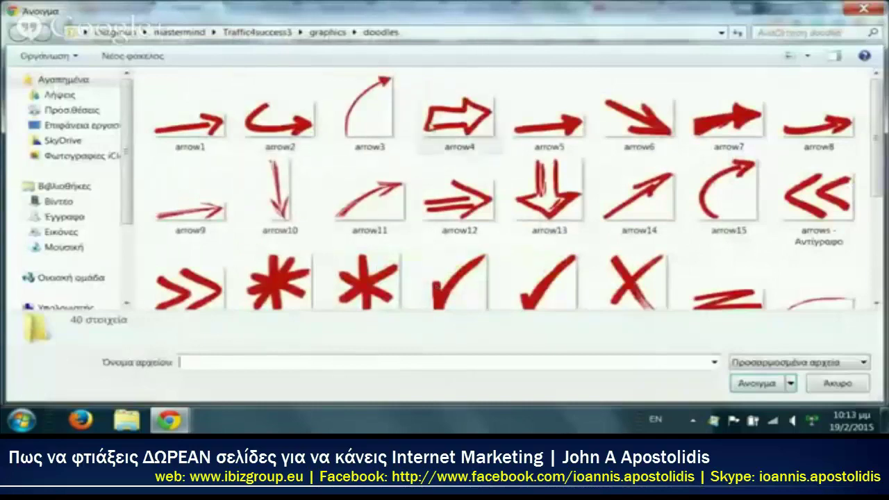
pyautogui.click(328, 32)
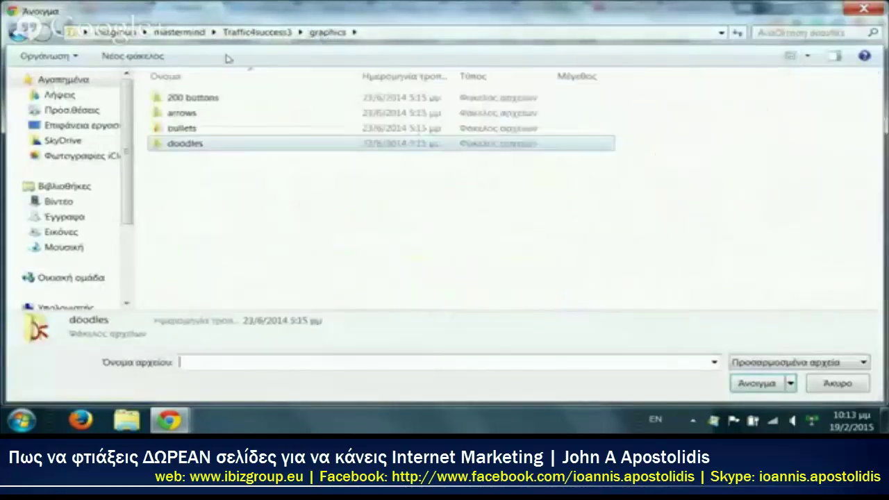
pyautogui.doubleClick(180, 114)
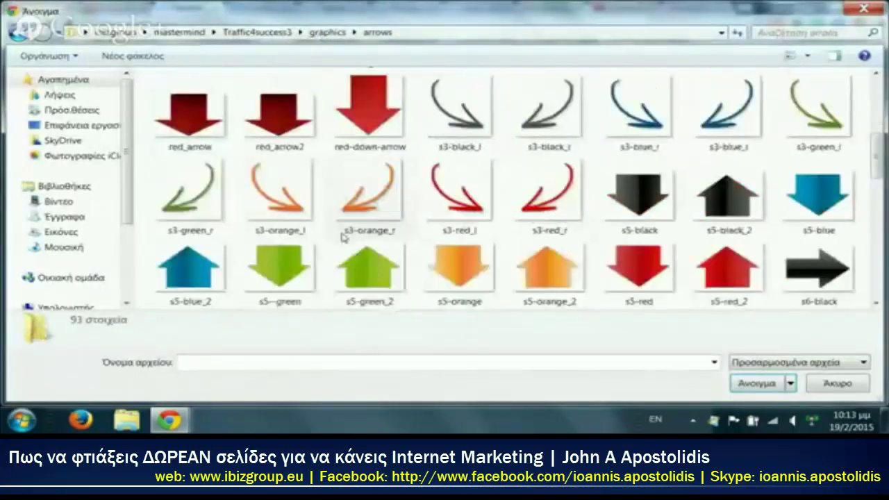
pyautogui.scroll(-2, 352, 254)
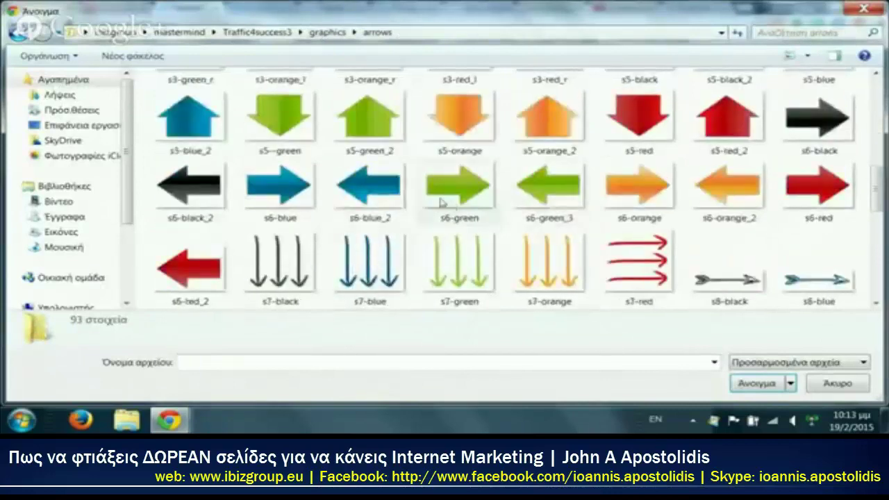
pyautogui.doubleClick(459, 197)
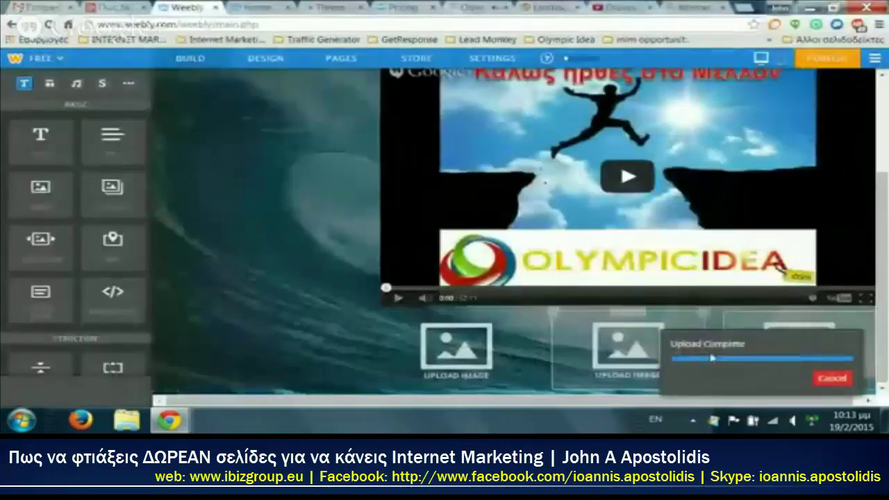
# Step: Insert a second green arrow image into another of the image blocks
pyautogui.click(806, 332)
pyautogui.click(533, 279)
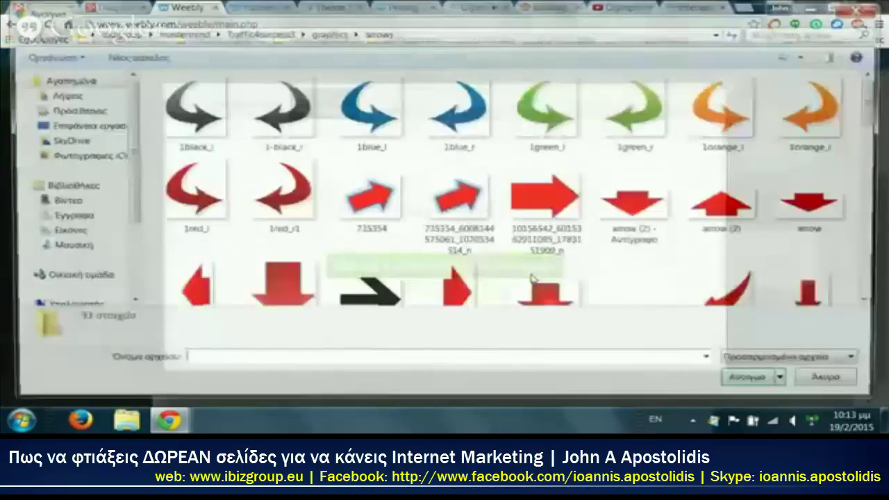
pyautogui.click(583, 207)
pyautogui.scroll(-5, 584, 231)
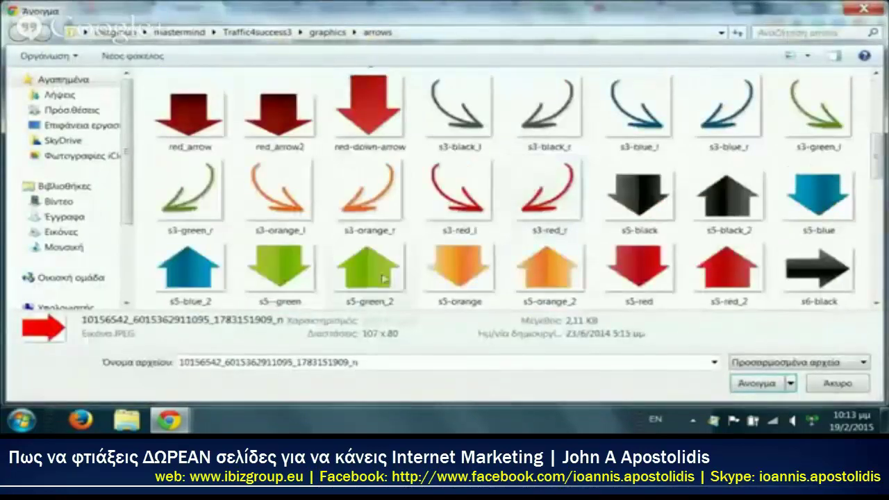
pyautogui.scroll(-3, 584, 231)
pyautogui.doubleClick(530, 117)
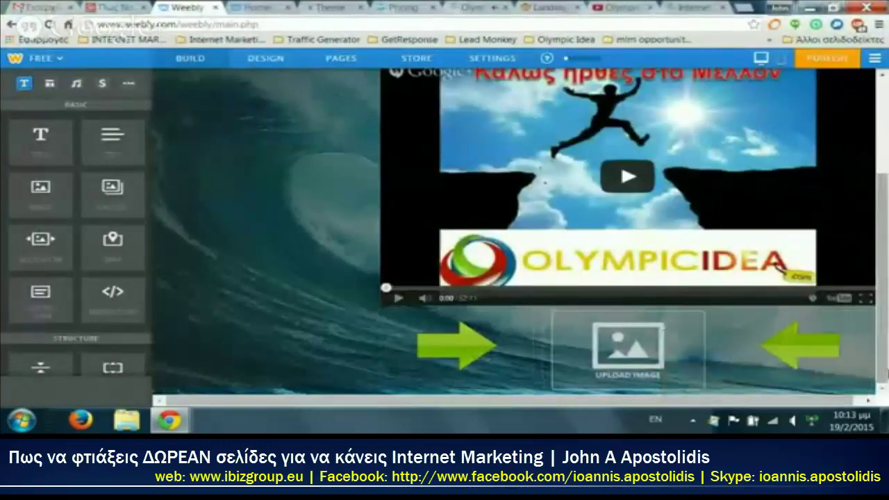
# Step: Nudge the left and right green arrows closer to the empty middle placeholder
pyautogui.click(855, 382)
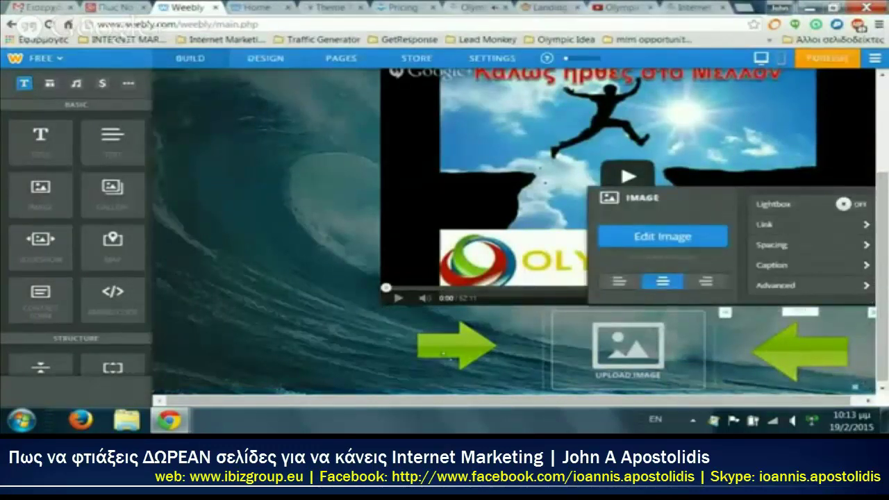
pyautogui.click(444, 353)
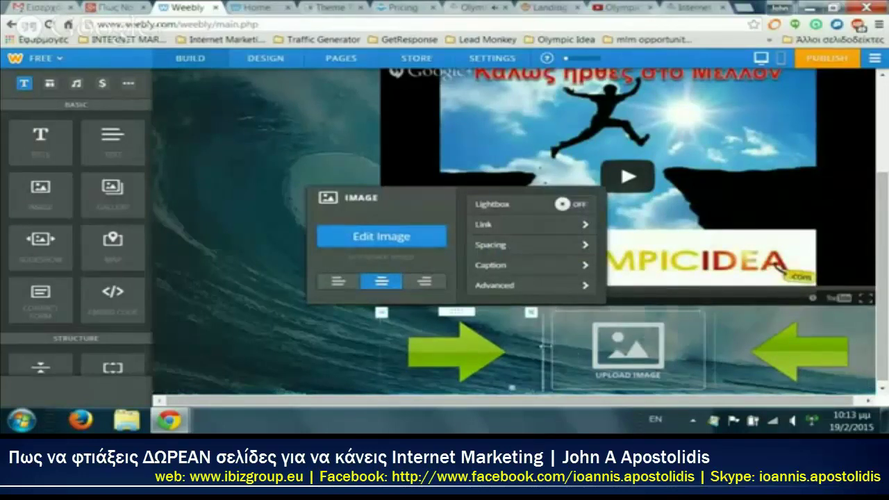
pyautogui.moveTo(484, 347); pyautogui.dragTo(505, 346)
pyautogui.moveTo(785, 357); pyautogui.dragTo(771, 358)
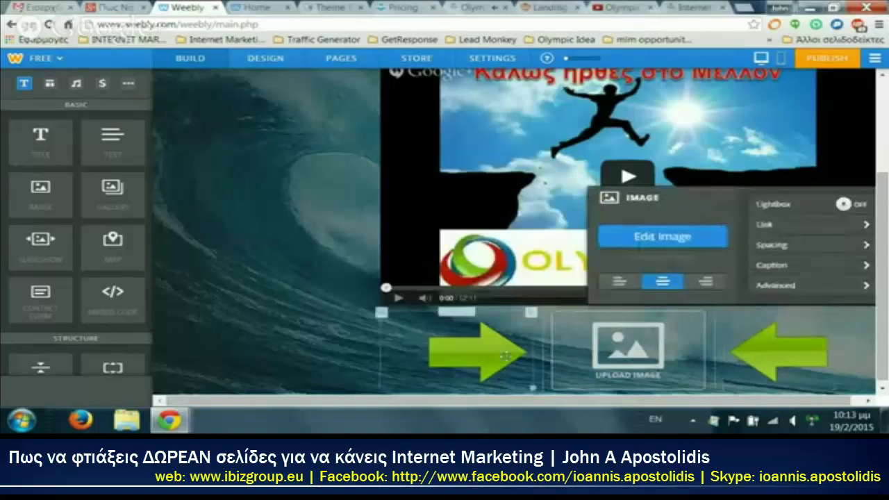
pyautogui.moveTo(411, 351); pyautogui.dragTo(430, 365)
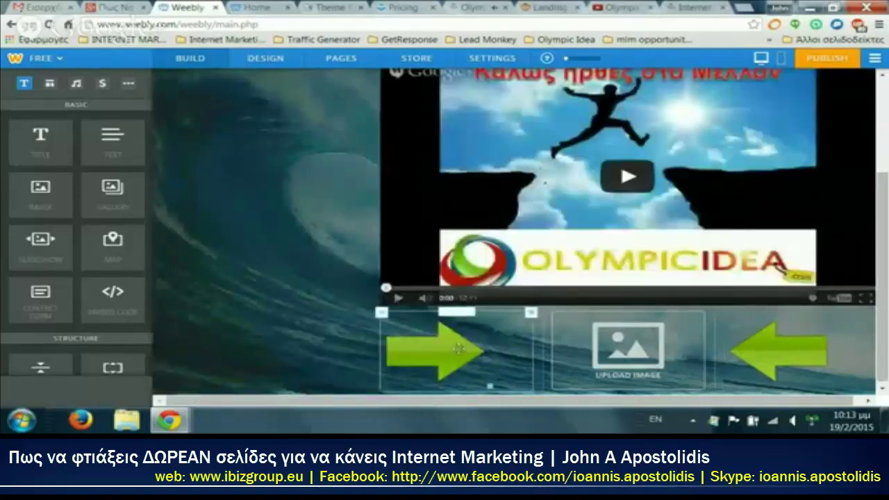
# Step: Upload the yellow Continue button 0501 from graphics > 200 buttons into the middle placeholder
pyautogui.click(630, 353)
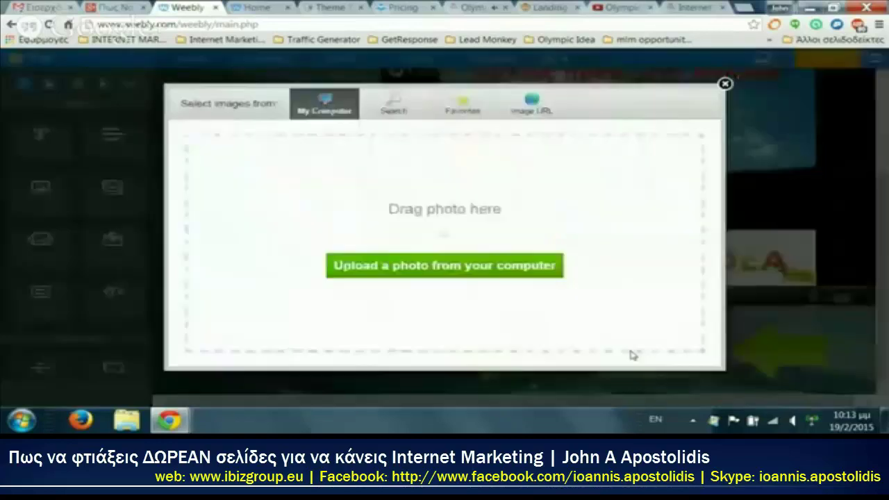
pyautogui.click(498, 274)
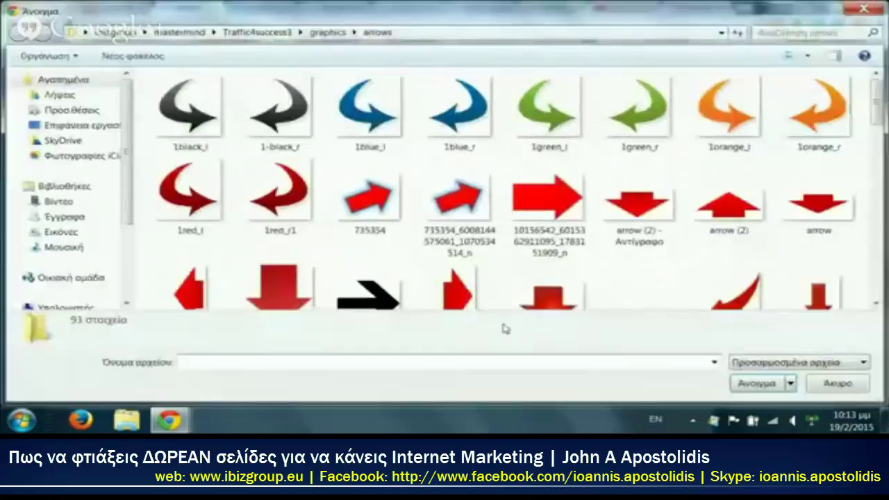
pyautogui.click(330, 32)
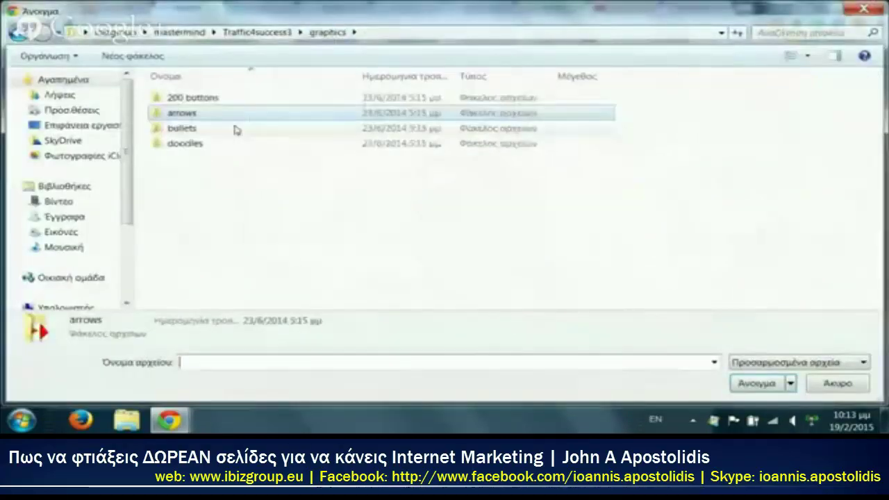
pyautogui.click(183, 100)
pyautogui.doubleClick(183, 101)
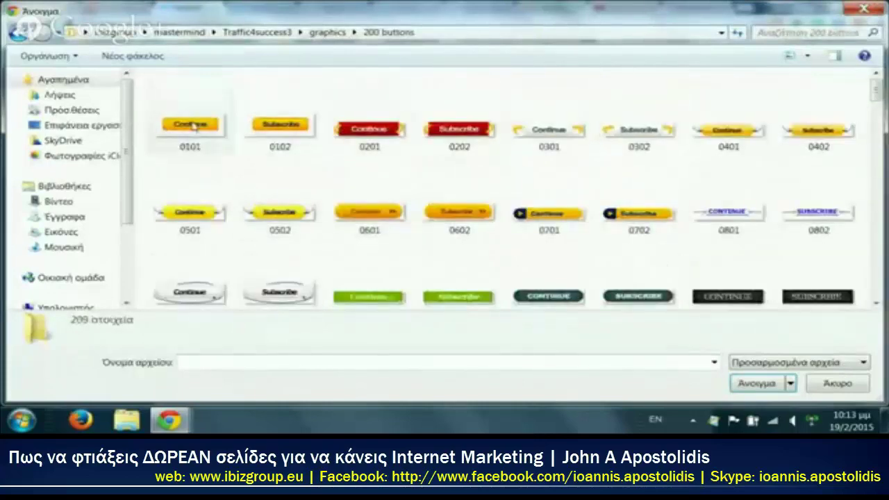
pyautogui.scroll(-15, 347, 167)
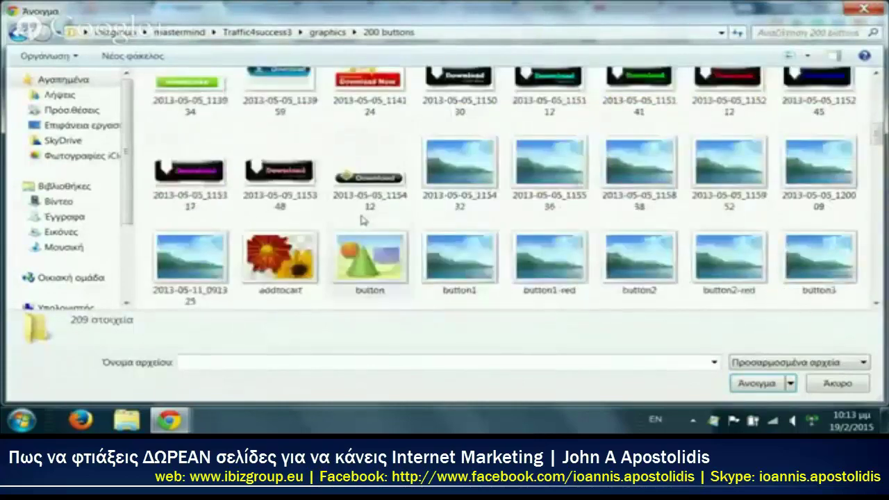
pyautogui.scroll(-15, 361, 220)
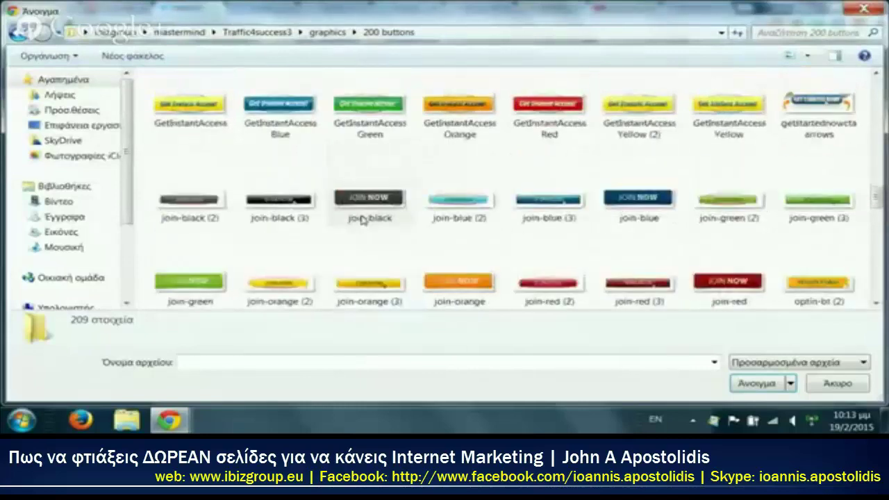
pyautogui.scroll(-3, 361, 220)
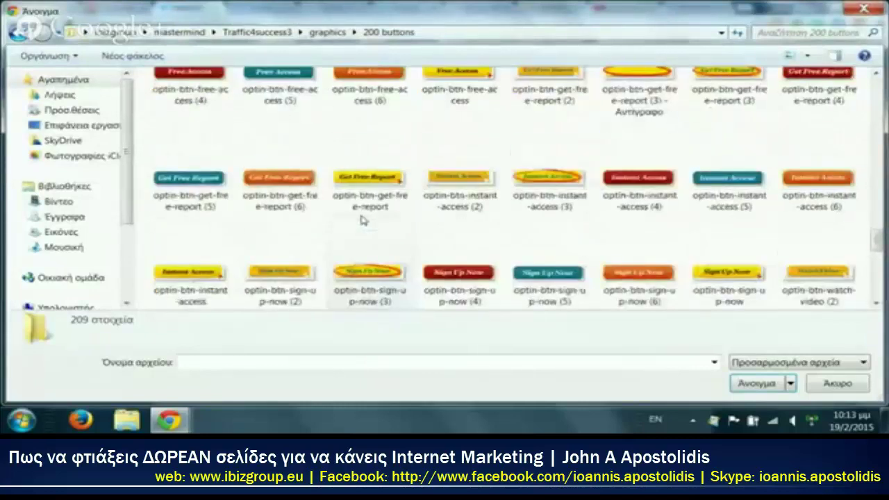
pyautogui.scroll(-10, 361, 220)
pyautogui.scroll(15, 387, 215)
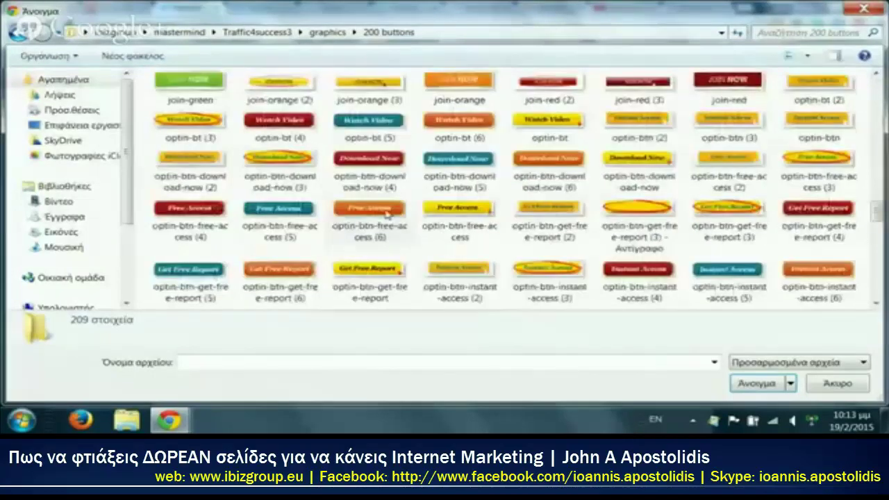
pyautogui.scroll(15, 387, 216)
pyautogui.click(207, 172)
pyautogui.click(755, 384)
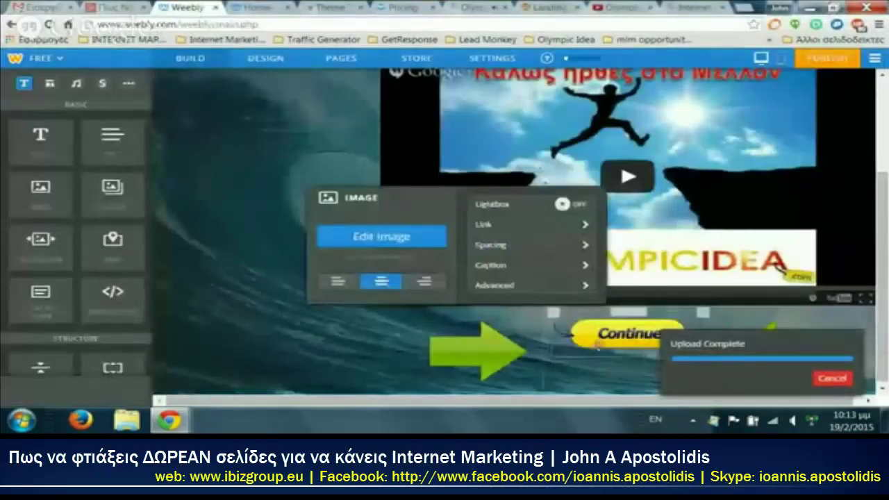
# Step: Shift the Continue button left and enlarge it between the arrows
pyautogui.moveTo(544, 353); pyautogui.dragTo(512, 353)
pyautogui.click(668, 337)
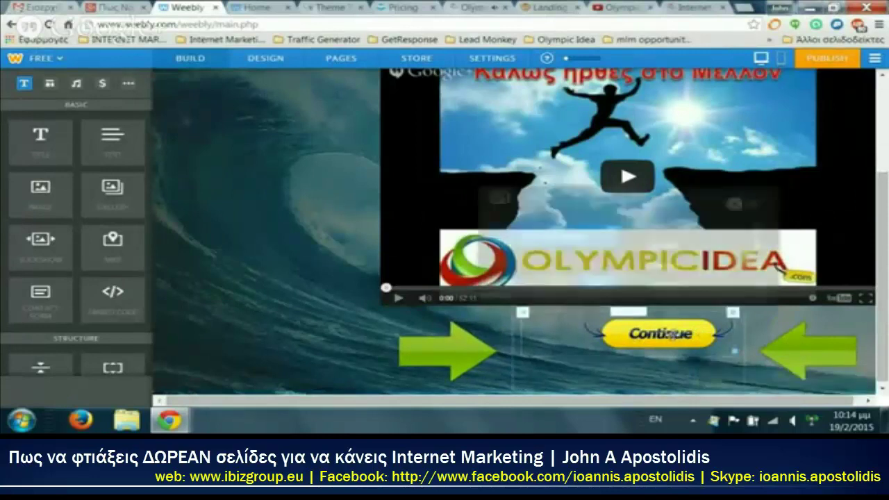
pyautogui.moveTo(703, 351); pyautogui.dragTo(734, 364)
pyautogui.click(323, 236)
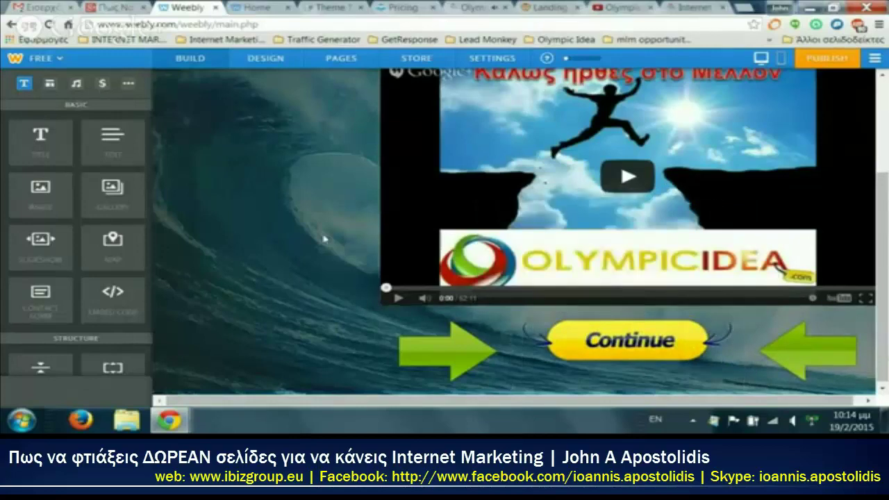
pyautogui.scroll(2, 218, 260)
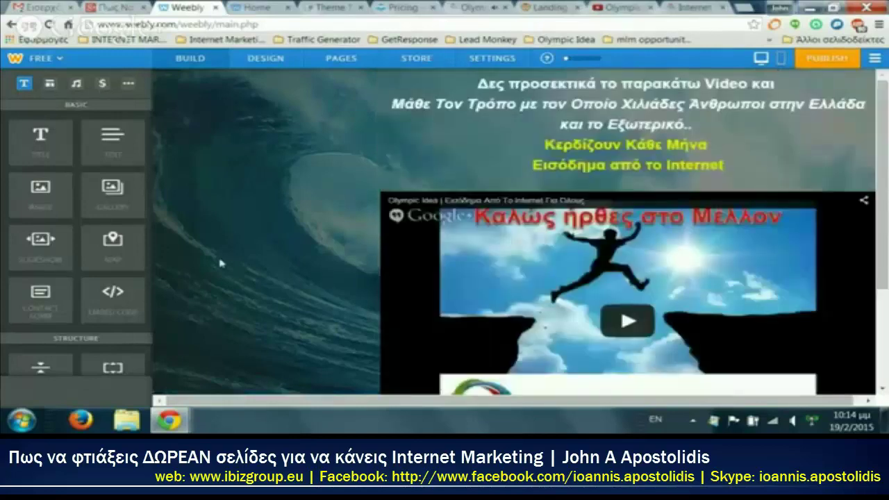
# Step: Publish the site and check the live home page and its /step2 address
pyautogui.click(832, 61)
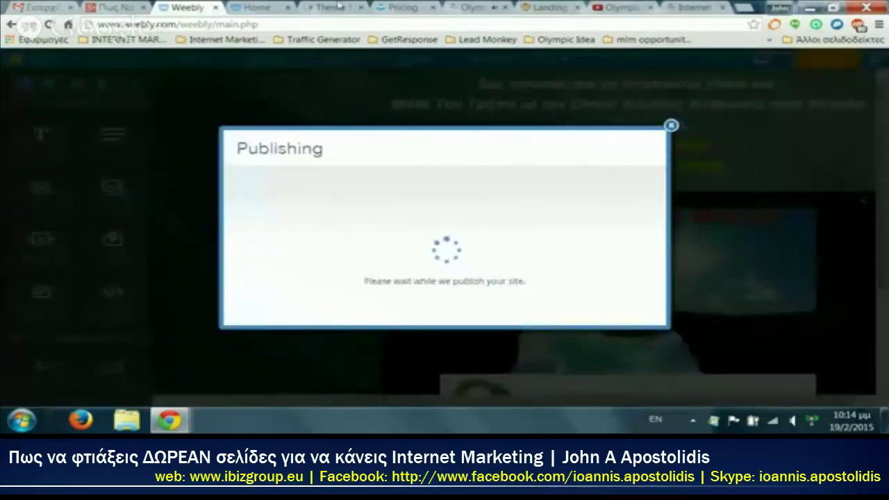
pyautogui.click(261, 7)
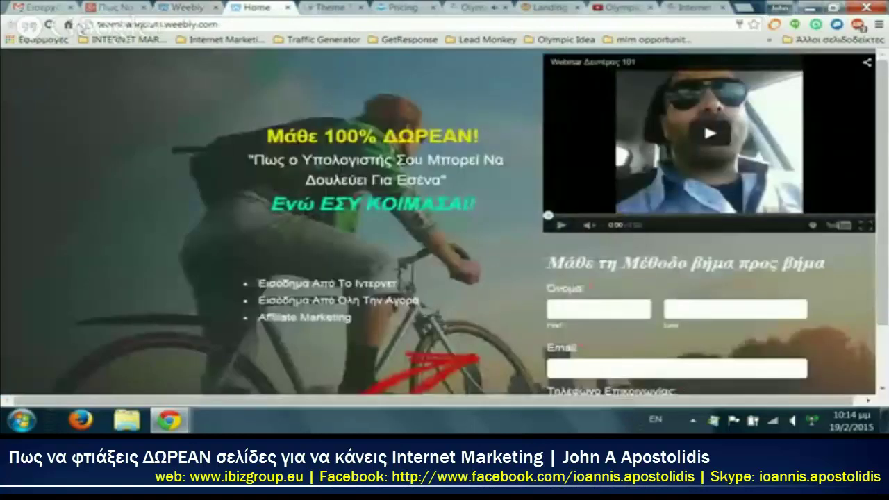
pyautogui.click(47, 24)
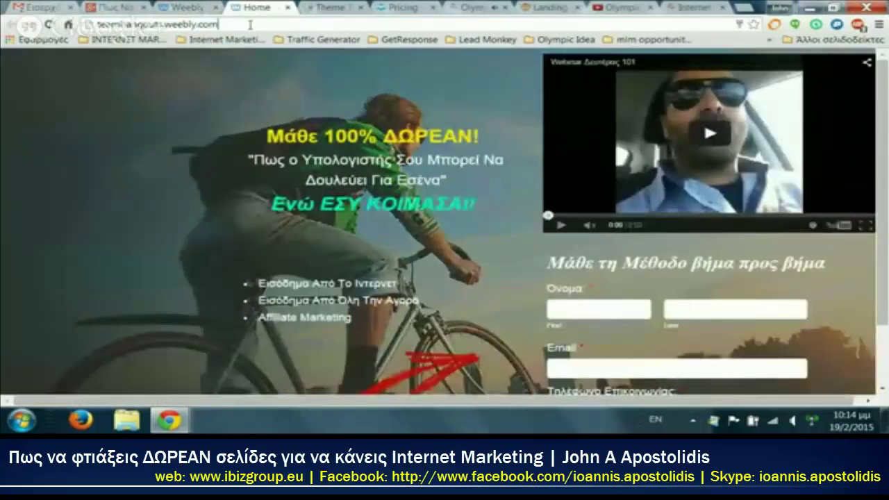
pyautogui.write('/step2')
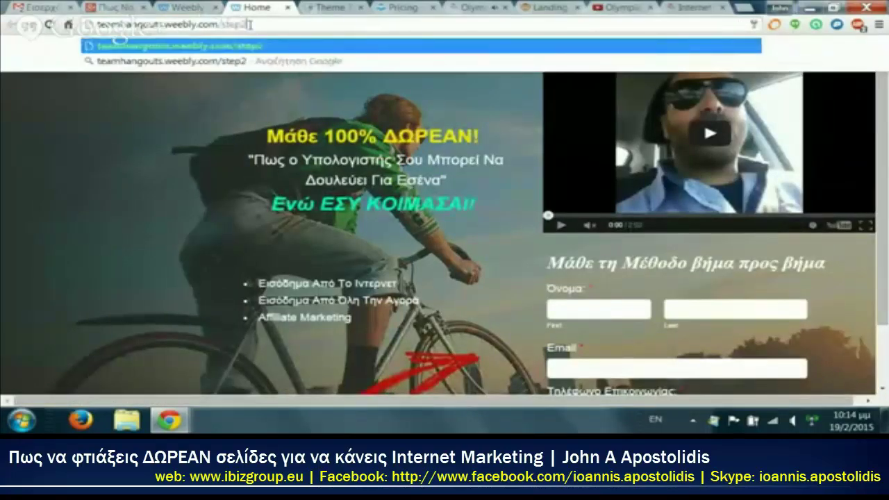
pyautogui.click(186, 8)
# Step: Set the Home page sign-up form's confirmation to link to the step2 page and save it
pyautogui.click(339, 59)
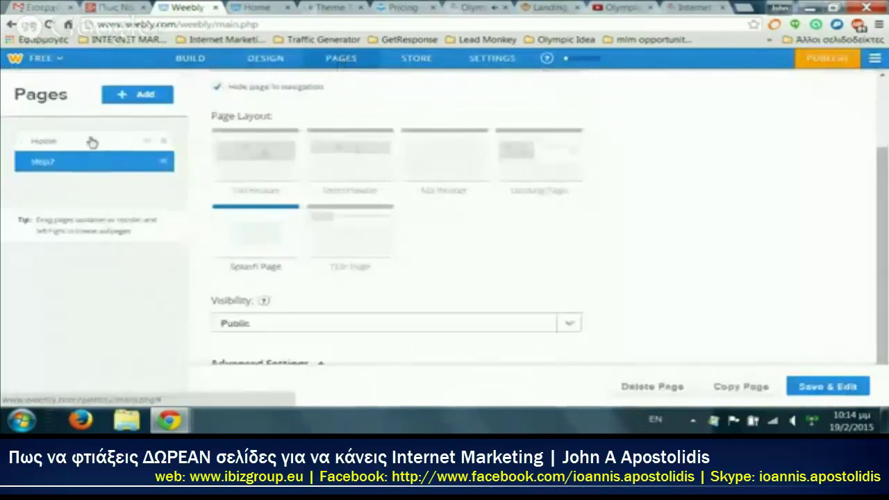
pyautogui.click(93, 142)
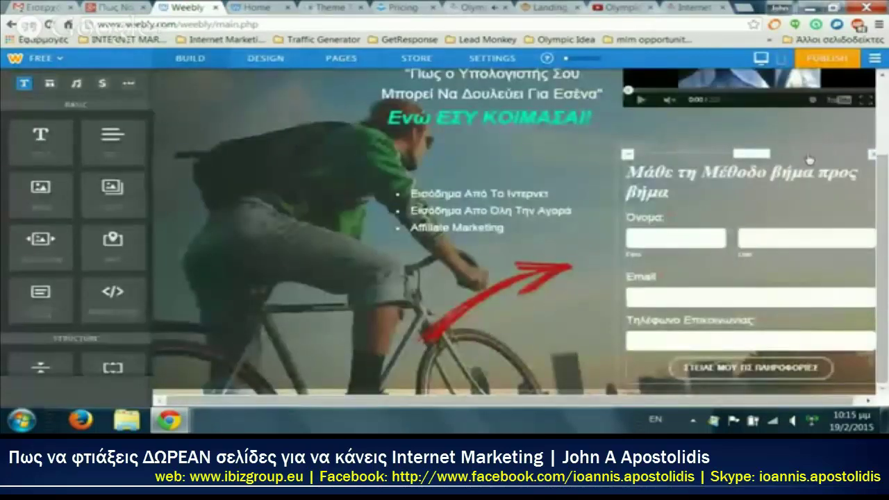
pyautogui.click(816, 164)
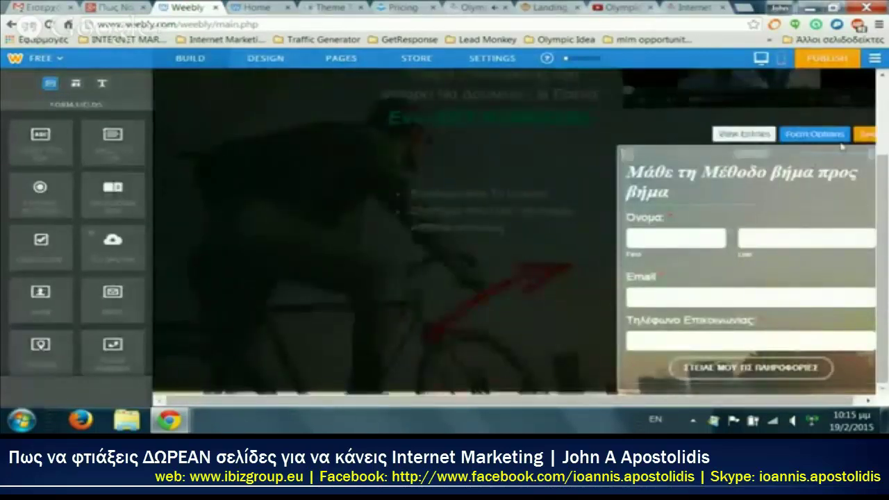
pyautogui.click(820, 136)
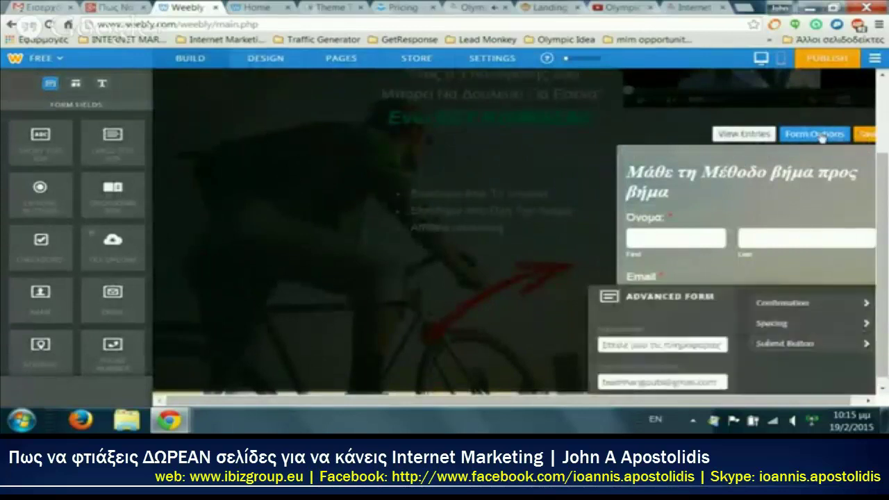
pyautogui.click(782, 306)
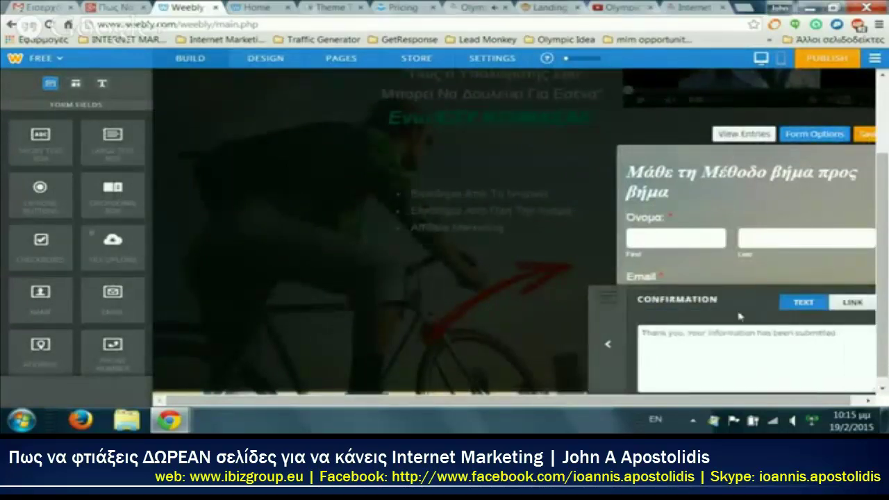
pyautogui.click(861, 309)
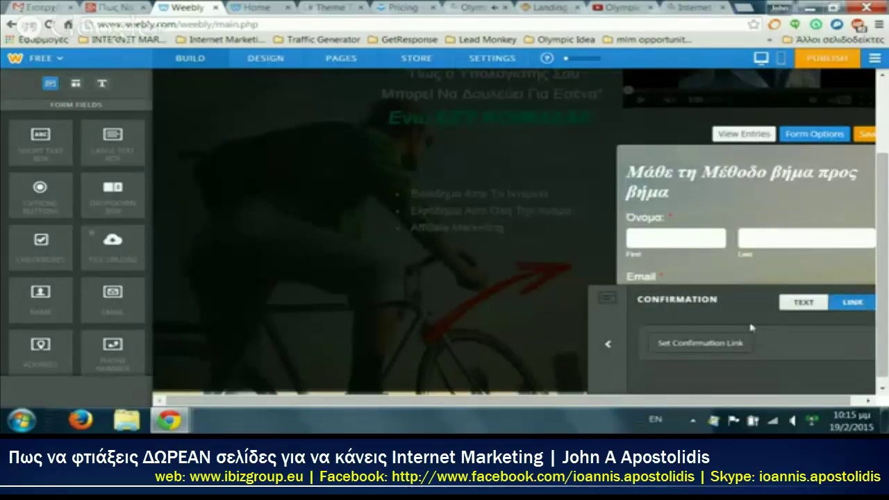
pyautogui.click(719, 345)
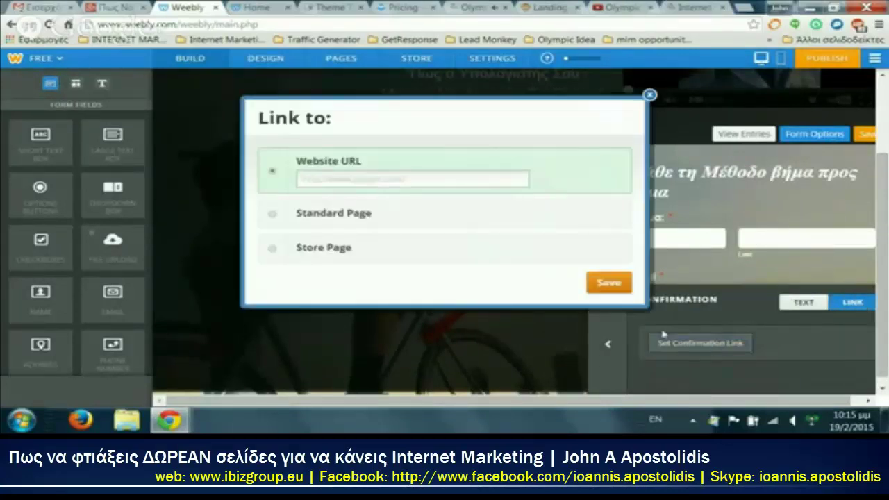
pyautogui.click(272, 215)
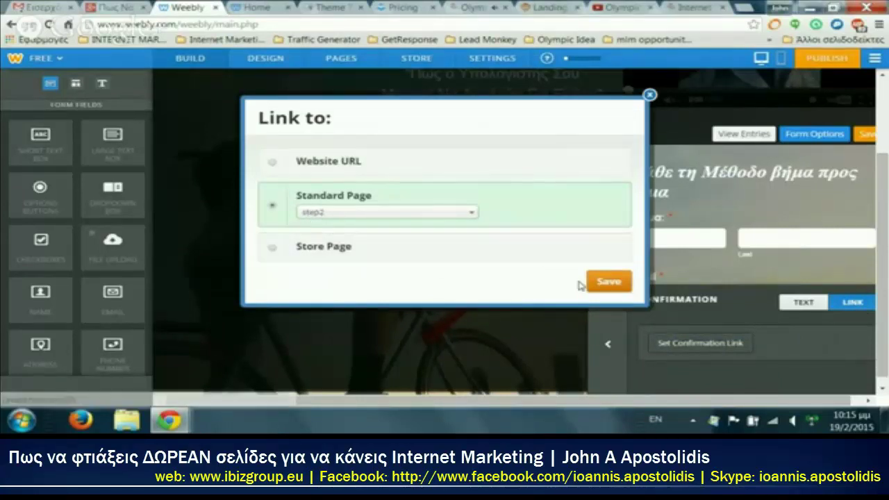
pyautogui.click(612, 282)
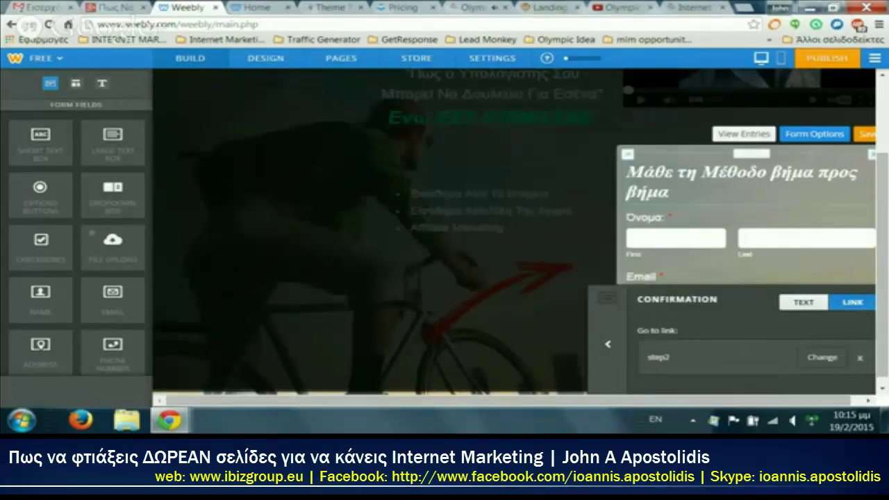
pyautogui.click(865, 136)
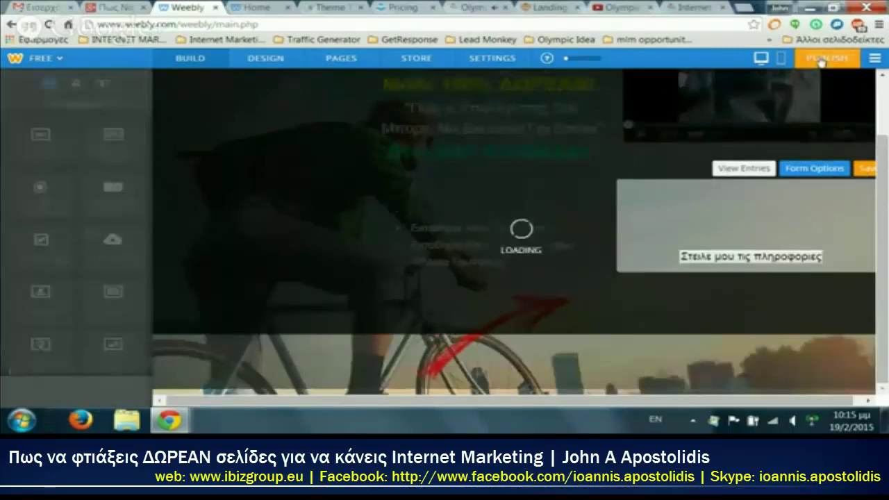
# Step: Publish the site and submit the live opt-in form with saved name and e-mail details
pyautogui.click(821, 60)
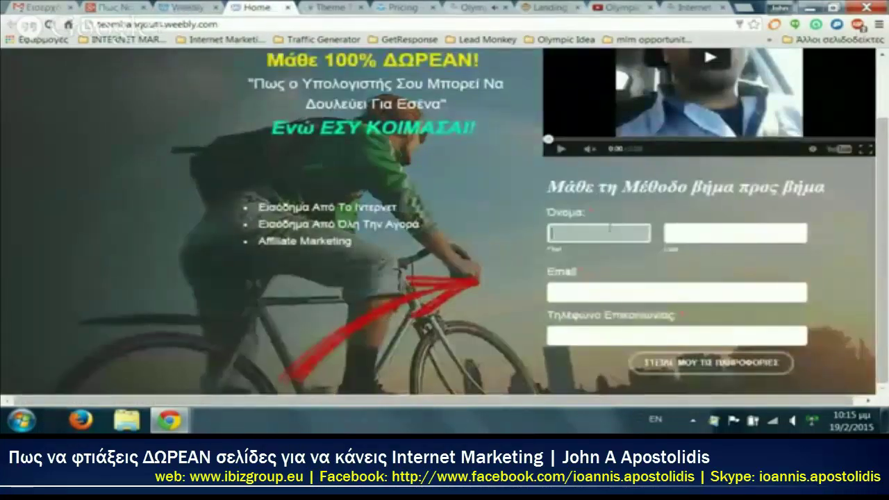
pyautogui.click(609, 233)
pyautogui.press('Down')
pyautogui.press('Down')
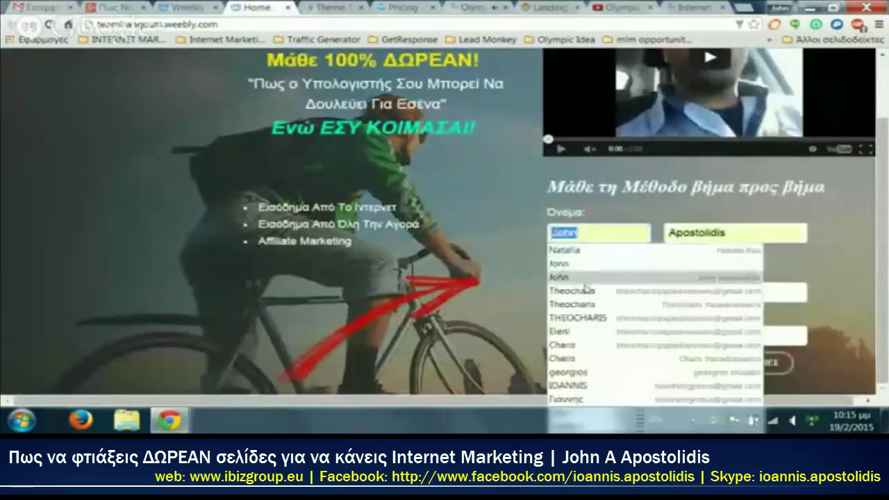
pyautogui.press('Return')
pyautogui.click(714, 235)
pyautogui.press('Down')
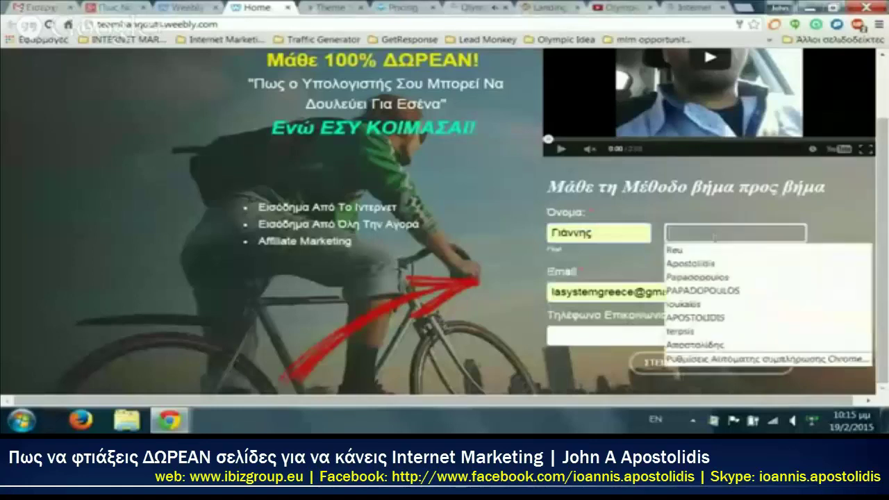
pyautogui.press('Down')
pyautogui.press('Return')
pyautogui.press('Return')
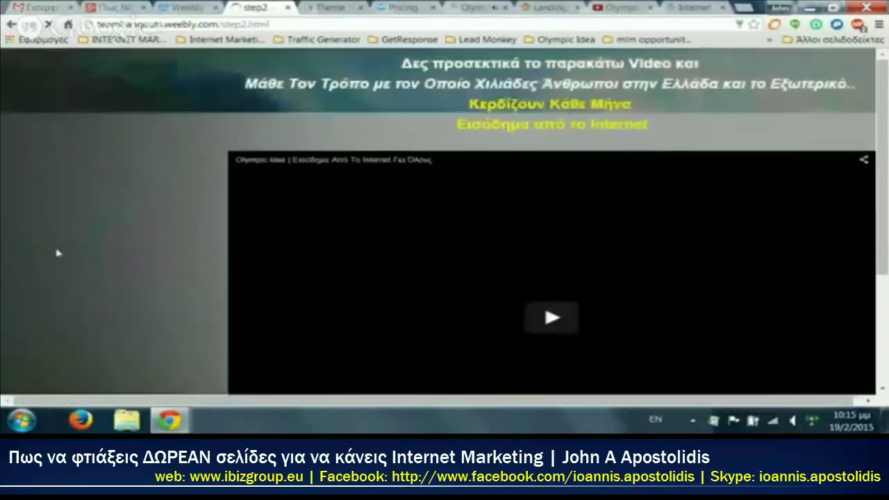
pyautogui.scroll(-3, 415, 160)
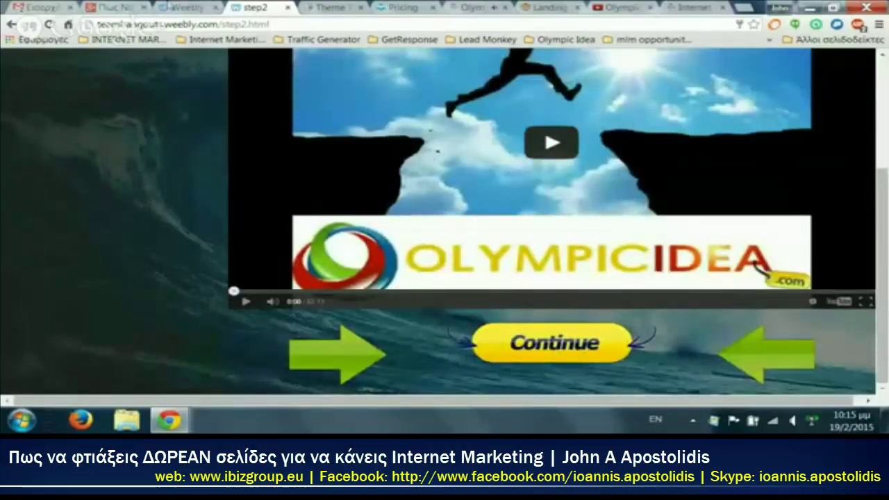
# Step: Back in the editor, bring up the step2 page's settings
pyautogui.click(184, 8)
pyautogui.click(671, 102)
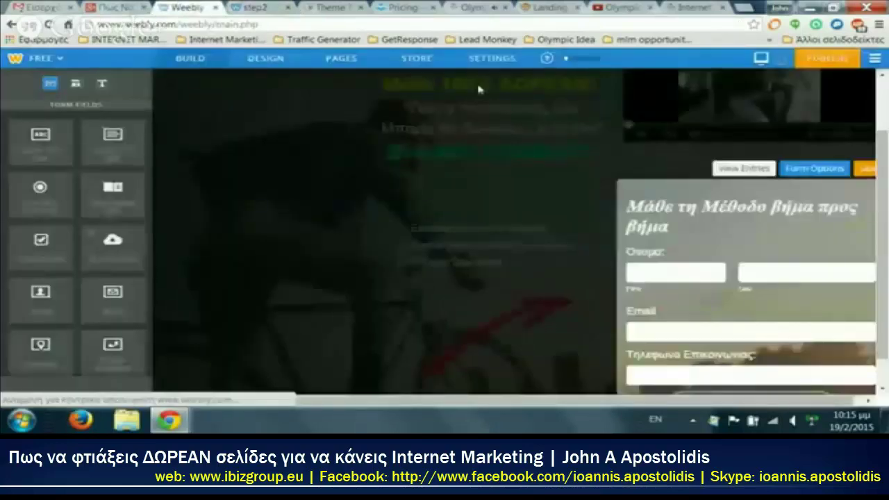
pyautogui.click(350, 65)
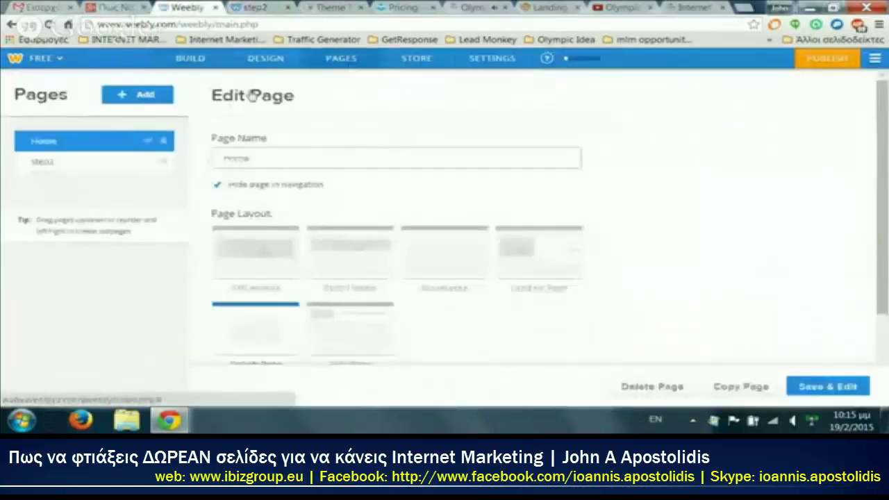
pyautogui.click(29, 164)
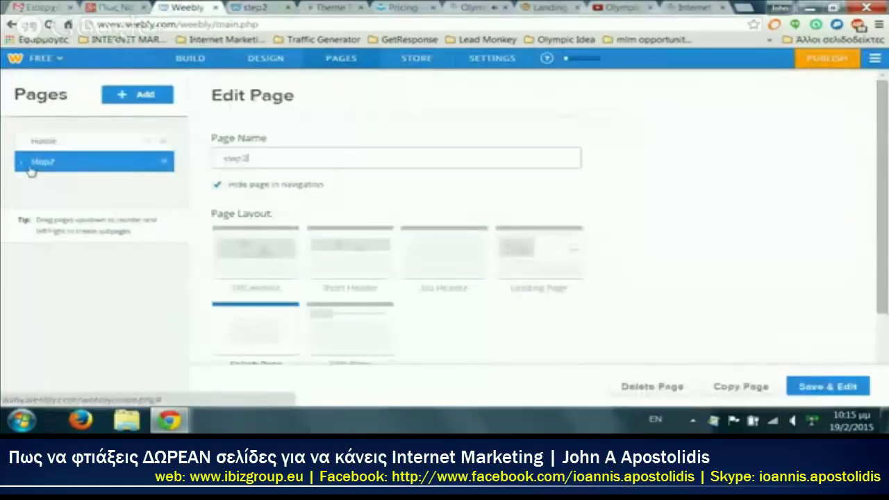
# Step: Enlarge the step2 Continue button and link it to the website URL 'google'
pyautogui.click(848, 394)
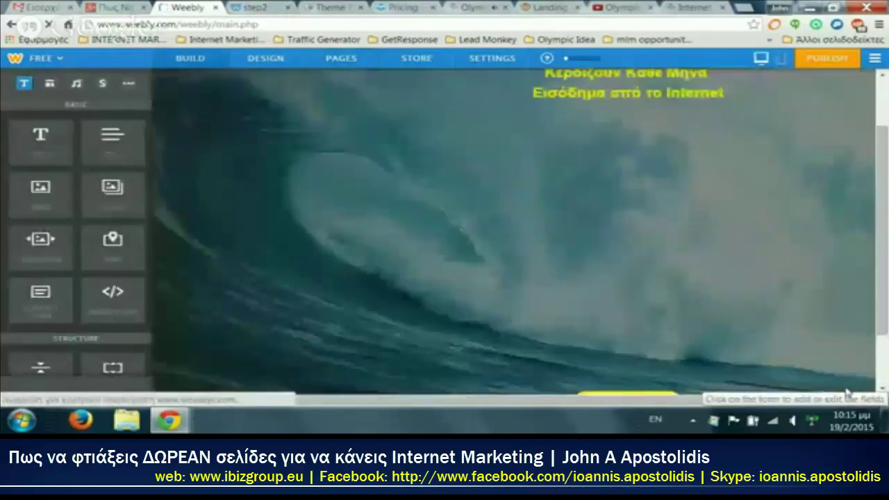
pyautogui.scroll(-1, 716, 303)
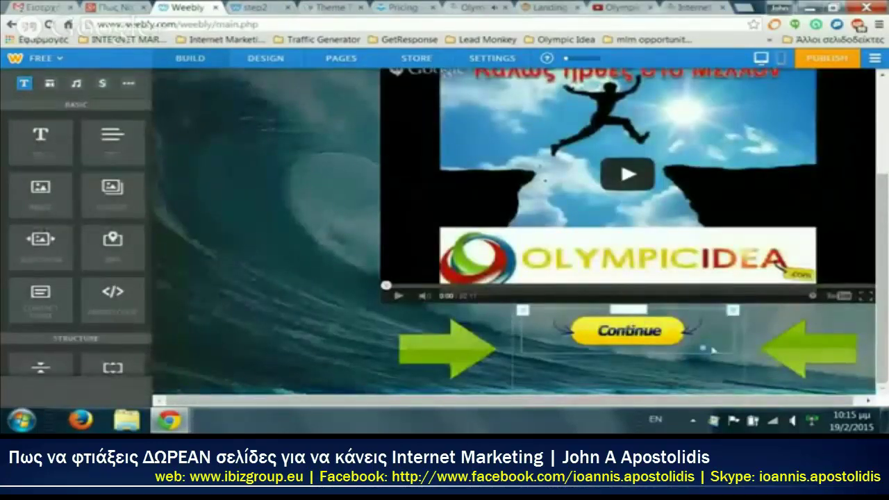
pyautogui.moveTo(704, 350); pyautogui.dragTo(726, 361)
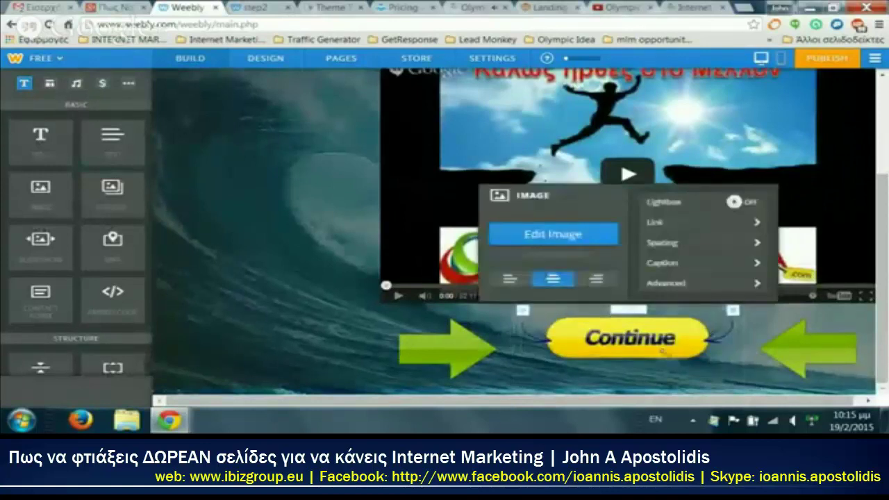
pyautogui.click(632, 338)
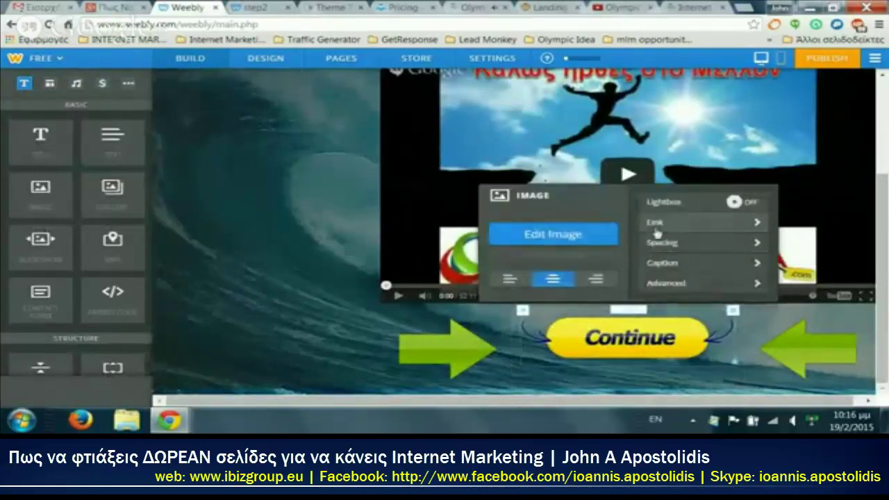
pyautogui.click(655, 224)
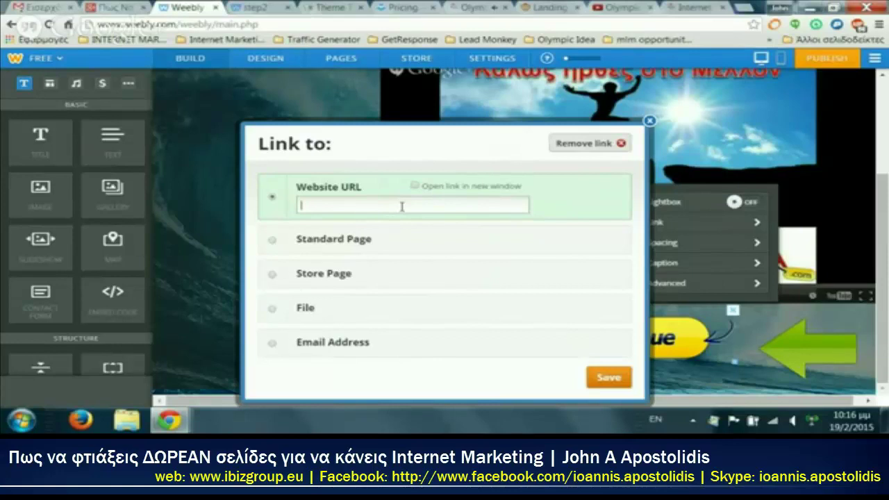
pyautogui.write('google')
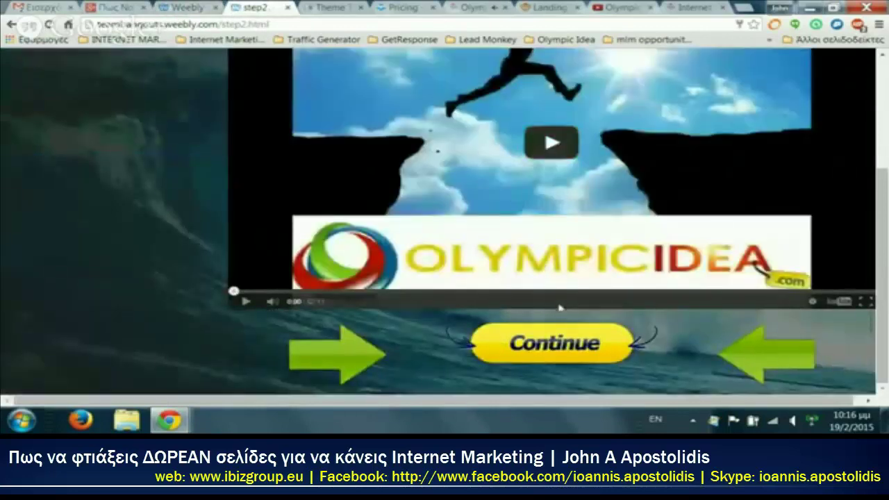
# Step: Confirm the live Continue button leads to Google, then leave the live page
pyautogui.click(566, 361)
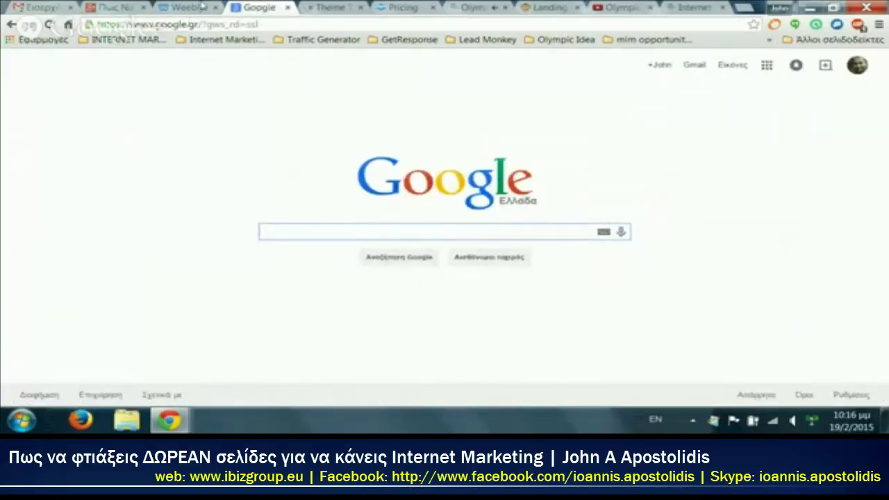
pyautogui.click(202, 6)
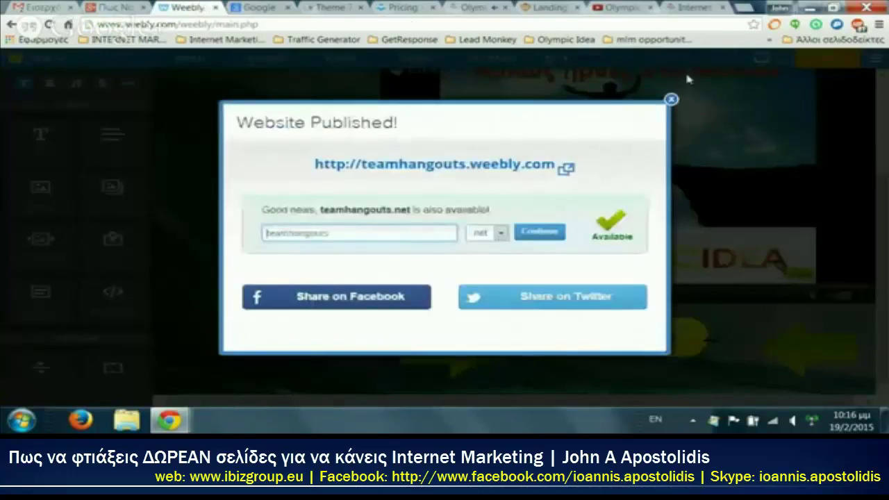
pyautogui.click(688, 7)
# Step: Load fiverr.com in a new browser tab
pyautogui.click(743, 7)
pyautogui.write('fiverr.com/s')
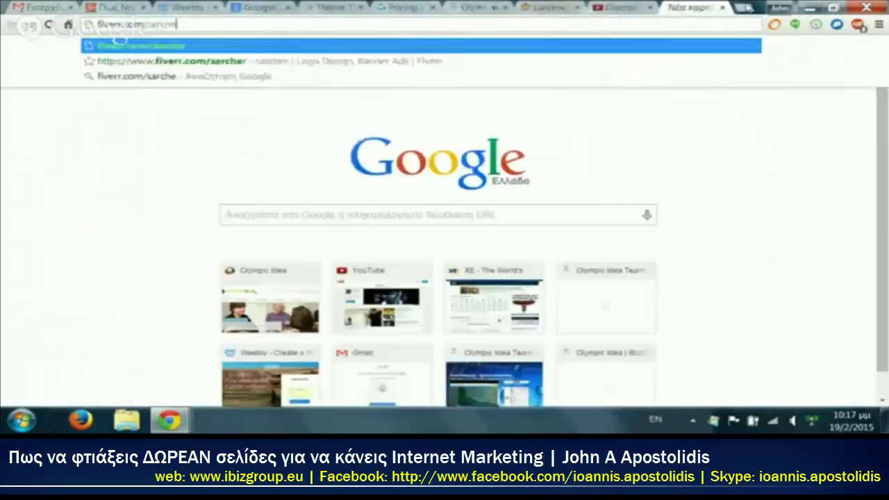
pyautogui.press('BackSpace')
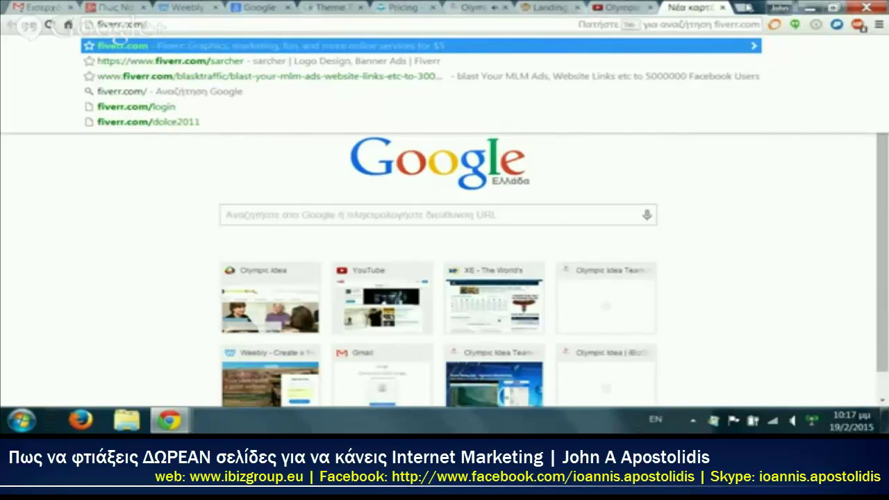
pyautogui.press('Return')
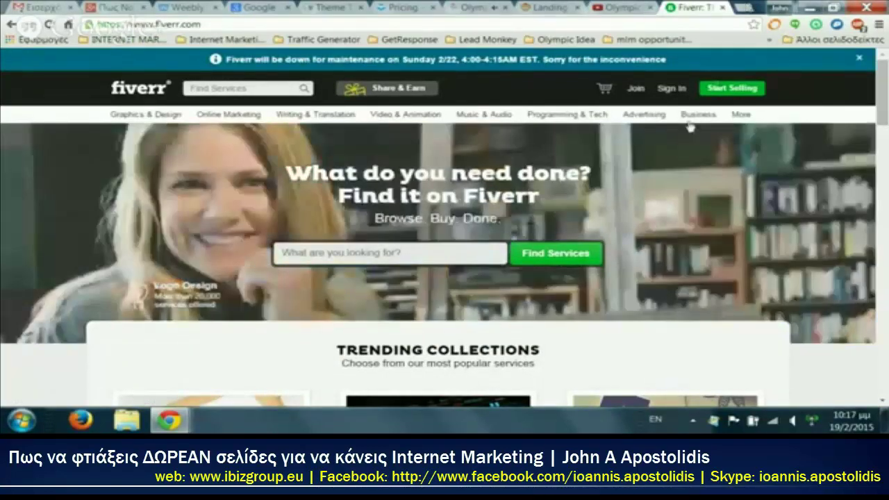
pyautogui.scroll(-3, 27, 221)
pyautogui.scroll(3, 27, 221)
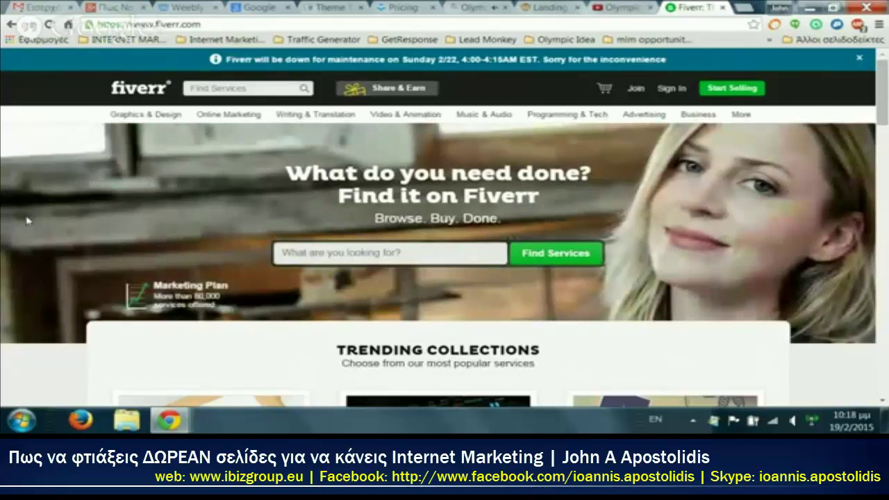
# Step: Look through each service category in Fiverr's top category bar
pyautogui.moveTo(146, 116)
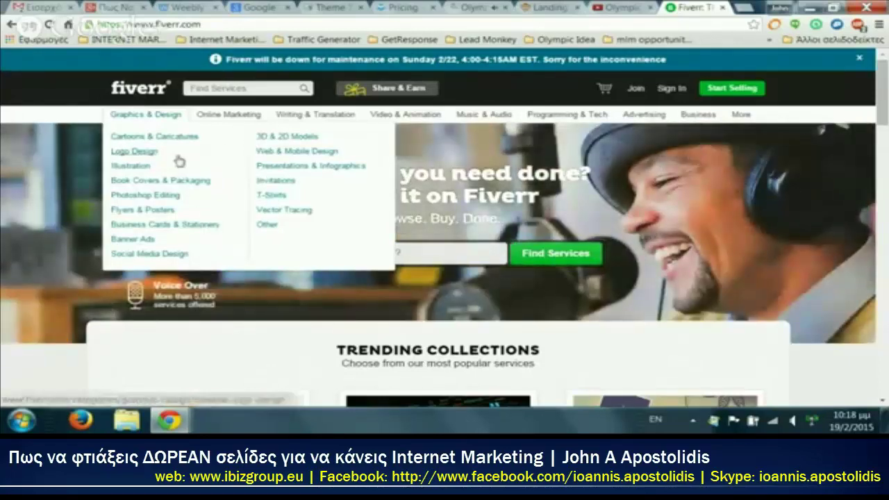
pyautogui.moveTo(233, 118)
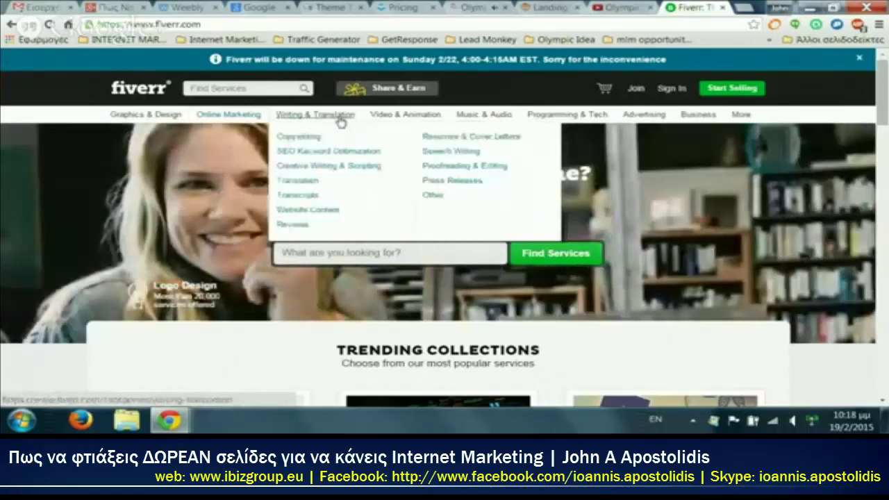
pyautogui.moveTo(404, 124)
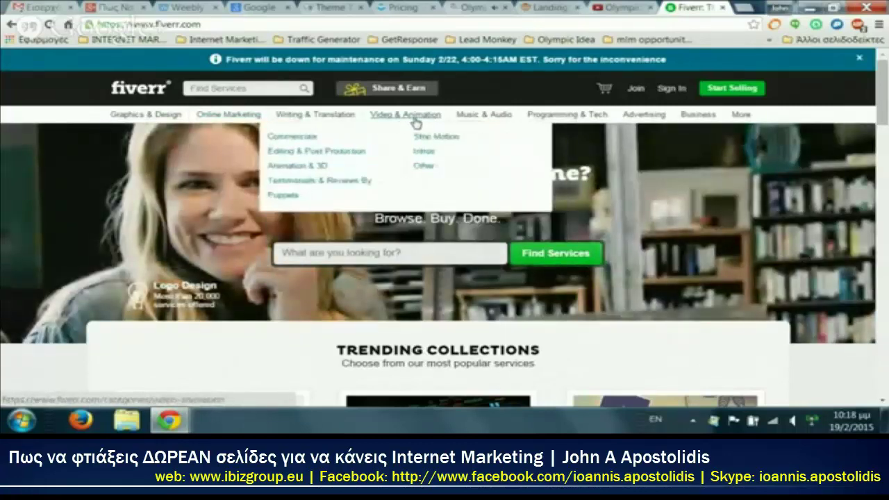
pyautogui.moveTo(479, 122)
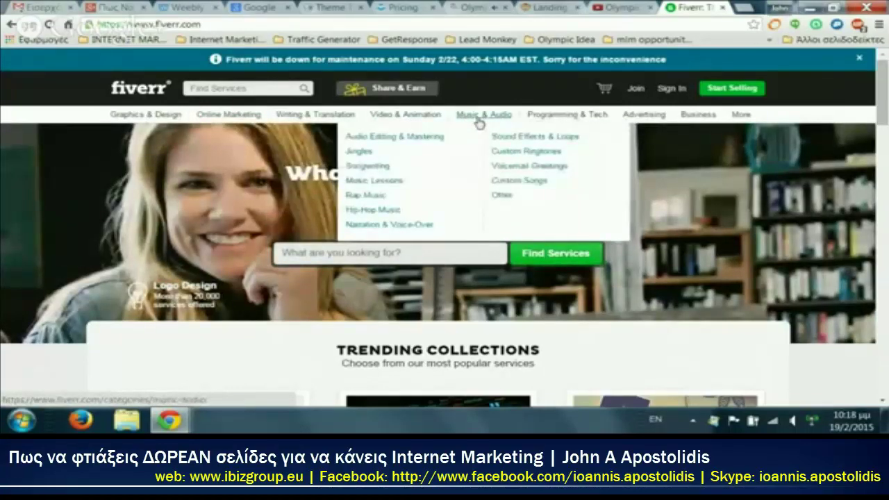
pyautogui.moveTo(592, 122)
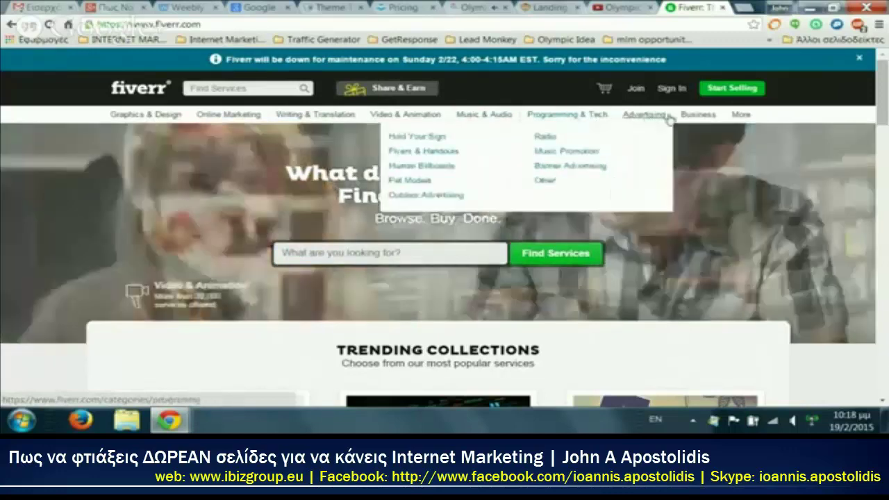
pyautogui.moveTo(696, 120)
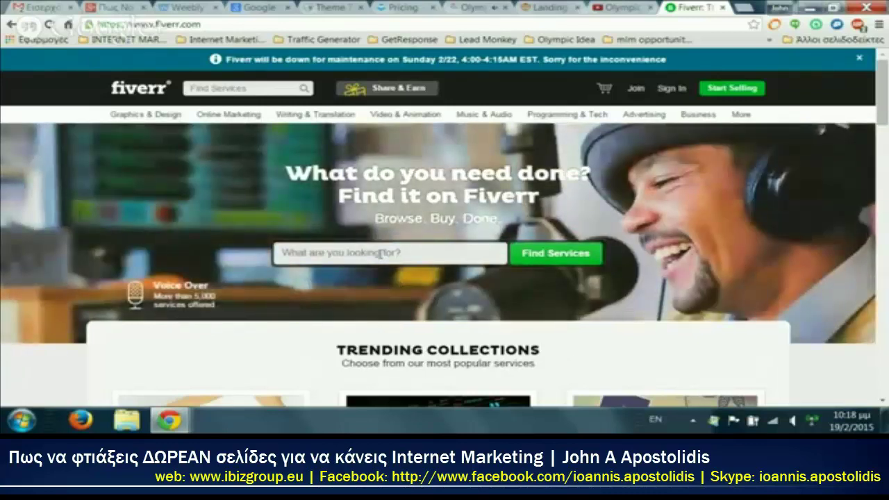
pyautogui.scroll(-3, 380, 253)
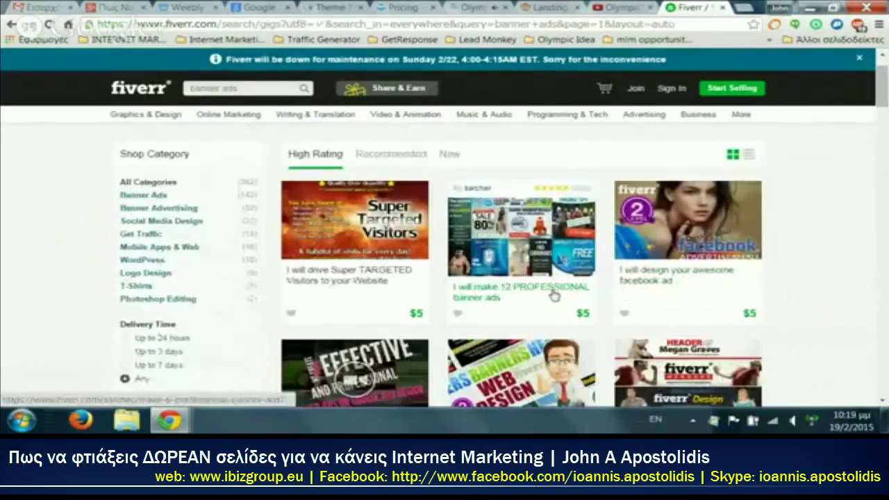
pyautogui.scroll(-3, 571, 310)
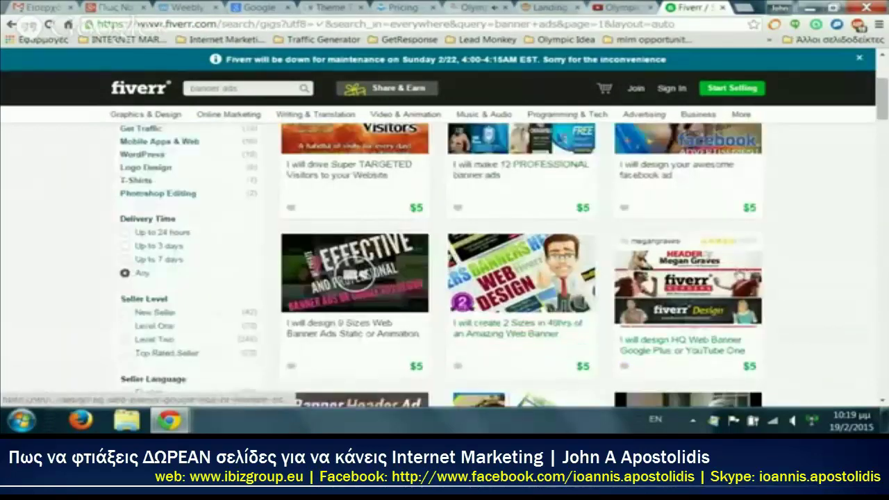
pyautogui.scroll(-16, 425, 283)
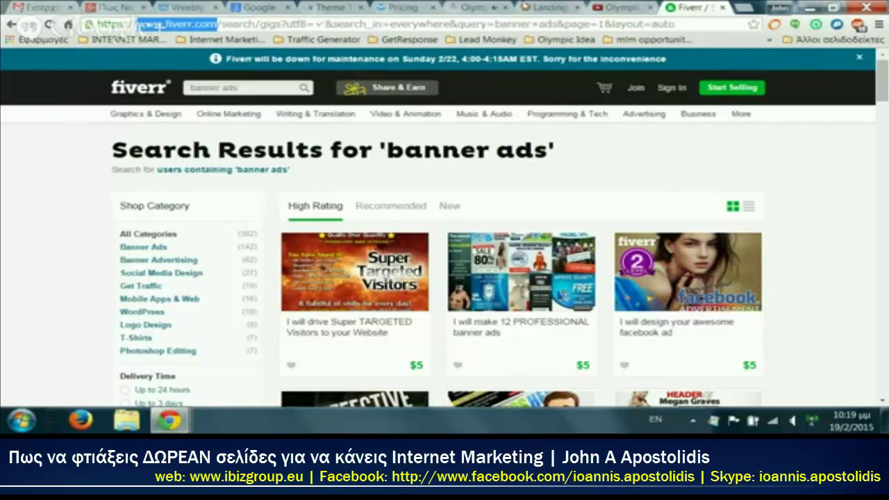
# Step: From the team hangouts page, go to GetResponse and begin the free 30-day trial signup form
pyautogui.click(474, 8)
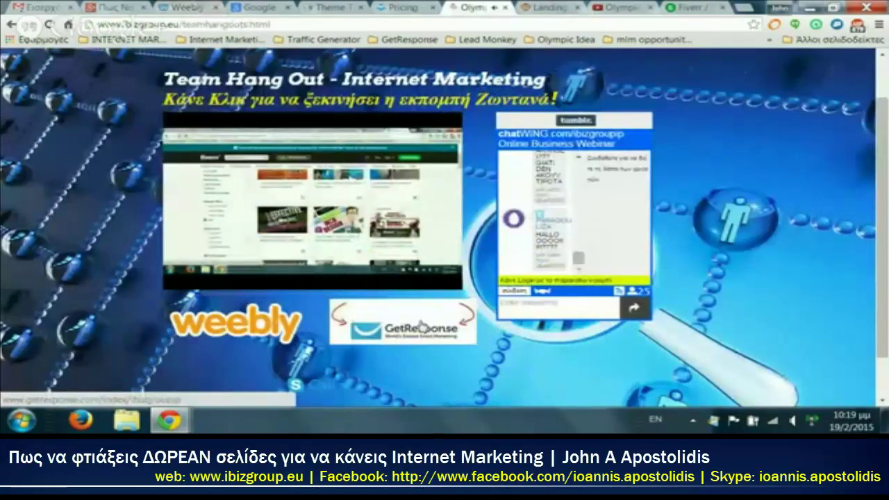
pyautogui.click(419, 325)
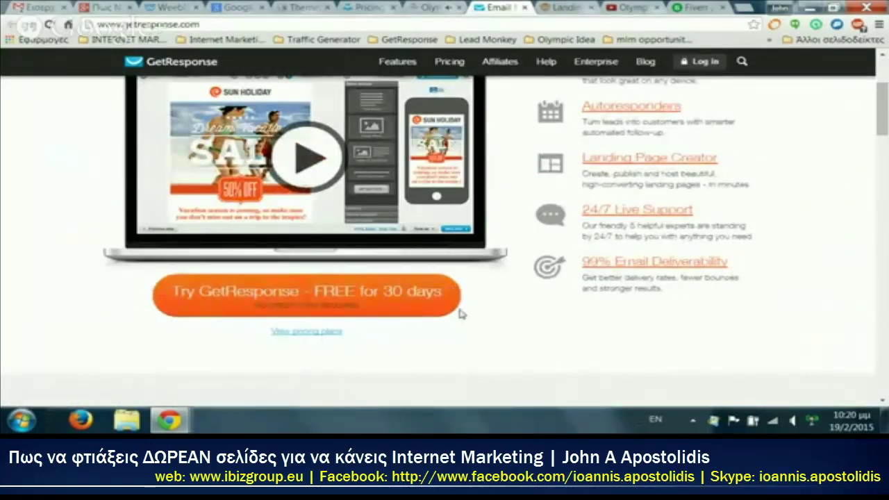
pyautogui.click(300, 294)
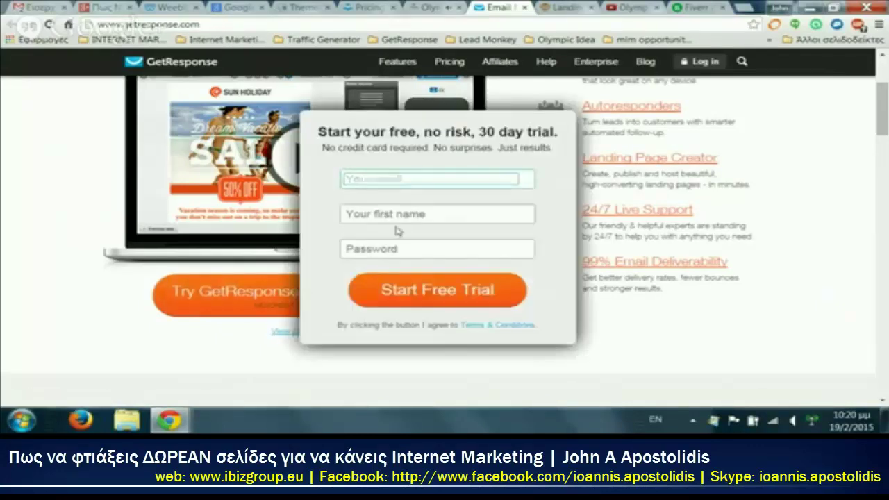
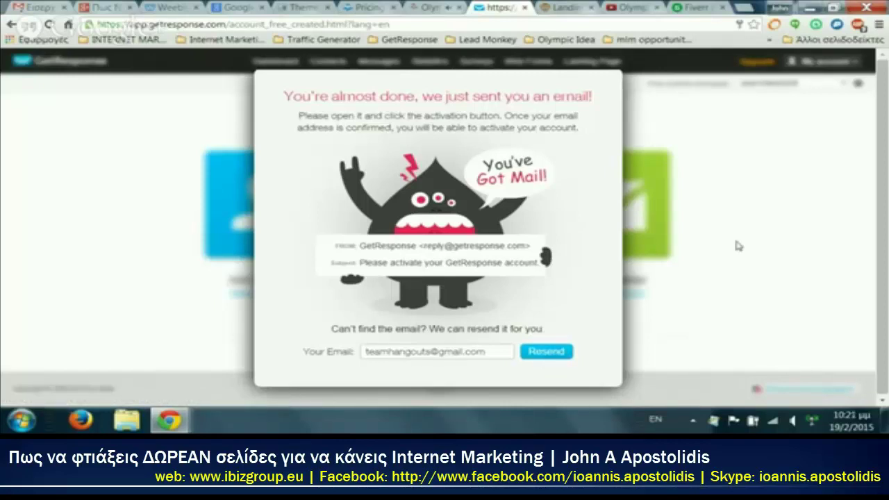
# Step: Open the 'Please activate your GetResponse account' email from Gmail's Updates category
pyautogui.click(28, 7)
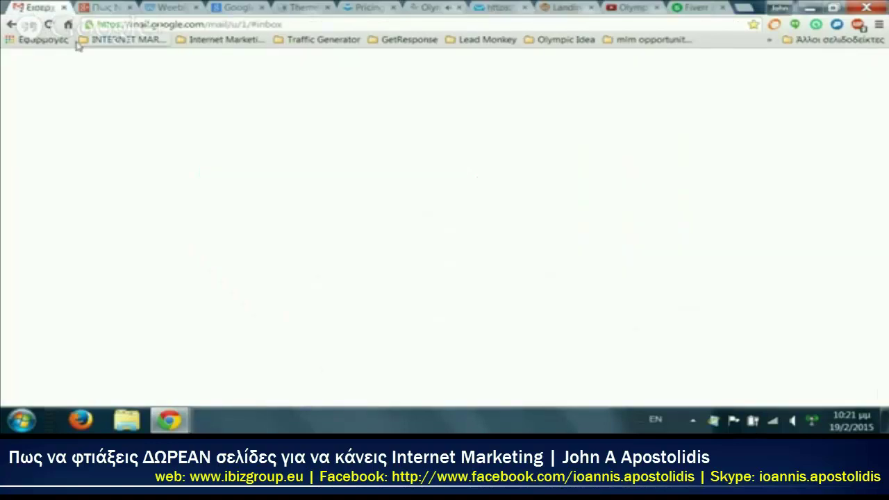
pyautogui.click(715, 136)
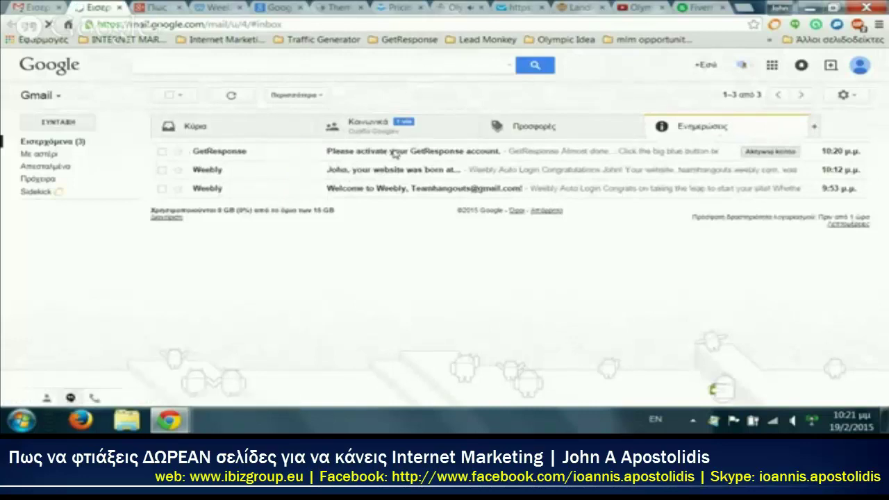
pyautogui.click(394, 154)
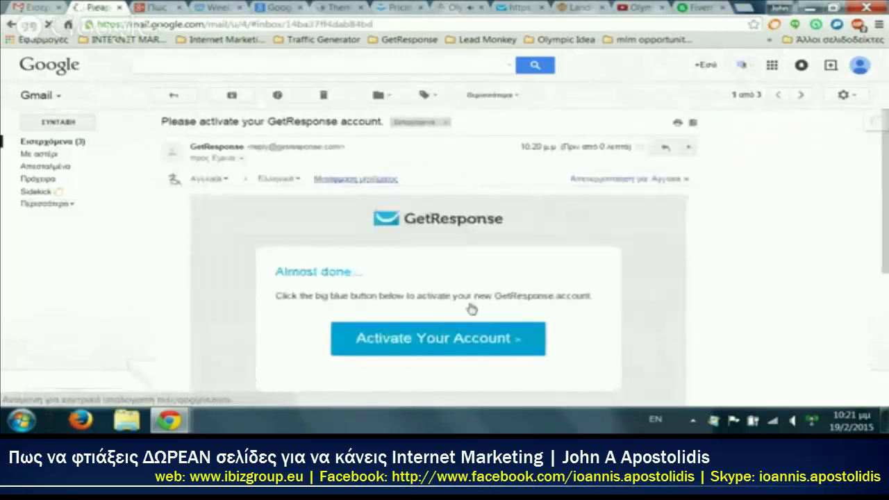
pyautogui.scroll(-2, 417, 198)
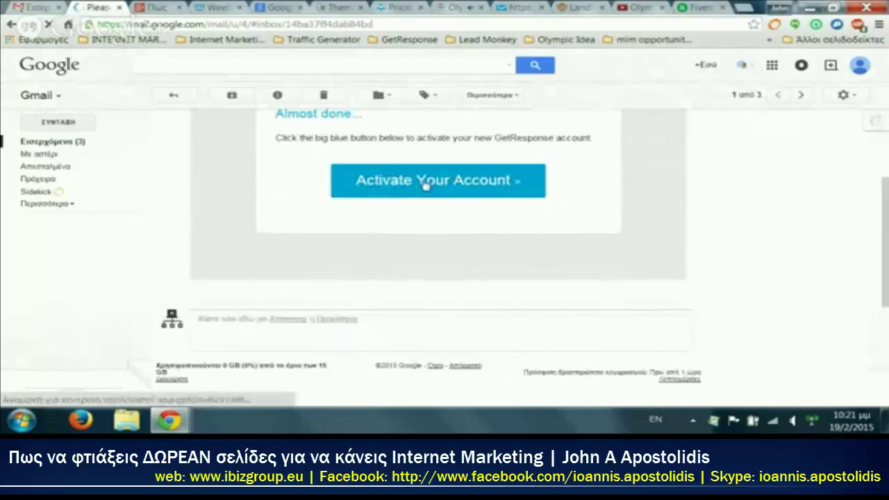
# Step: Follow the activation link and enter the last name, mobile phone number, street address and city
pyautogui.click(425, 183)
pyautogui.click(409, 196)
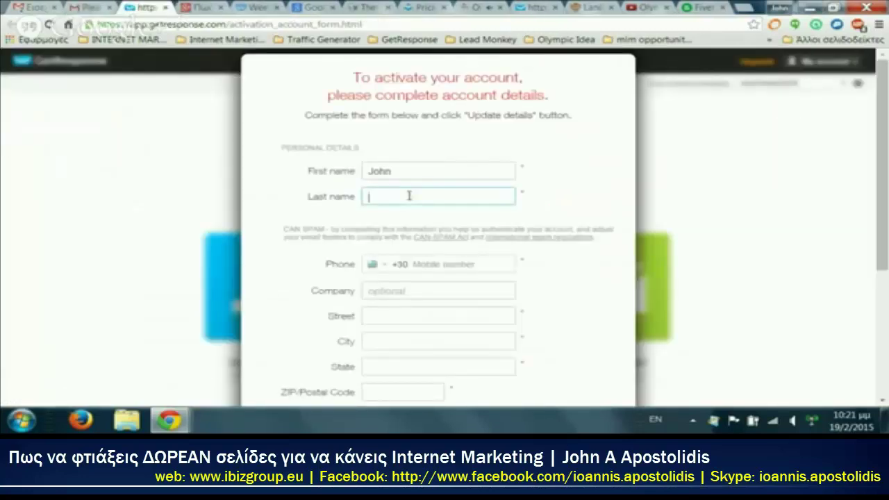
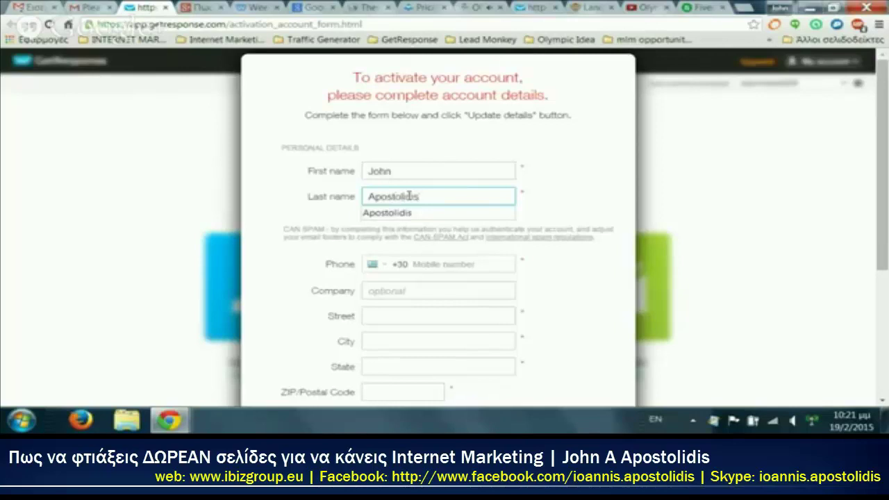
pyautogui.click(417, 268)
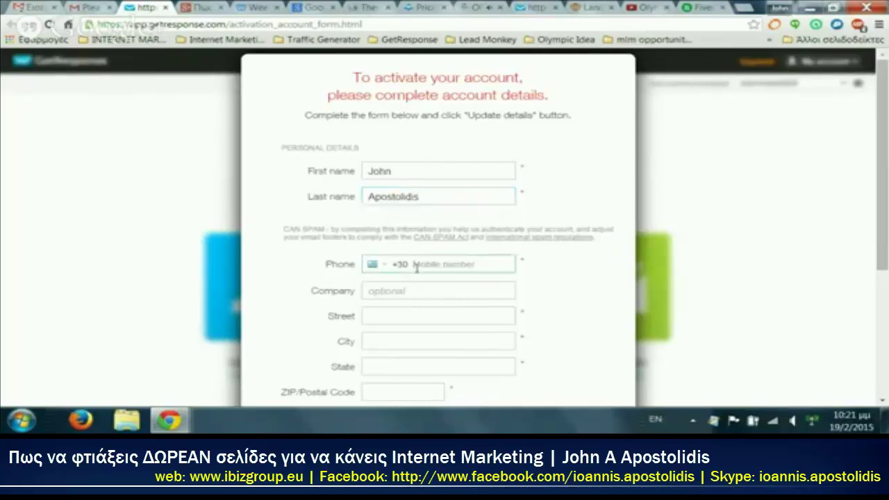
pyautogui.click(417, 267)
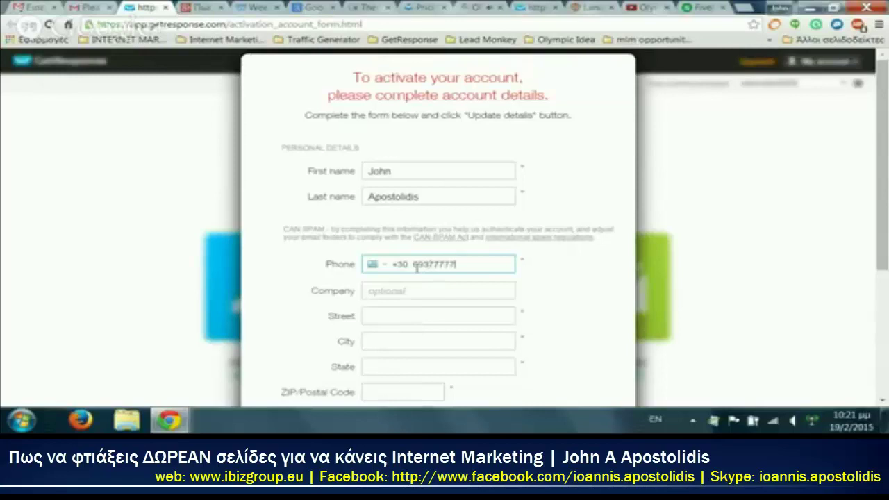
pyautogui.click(419, 320)
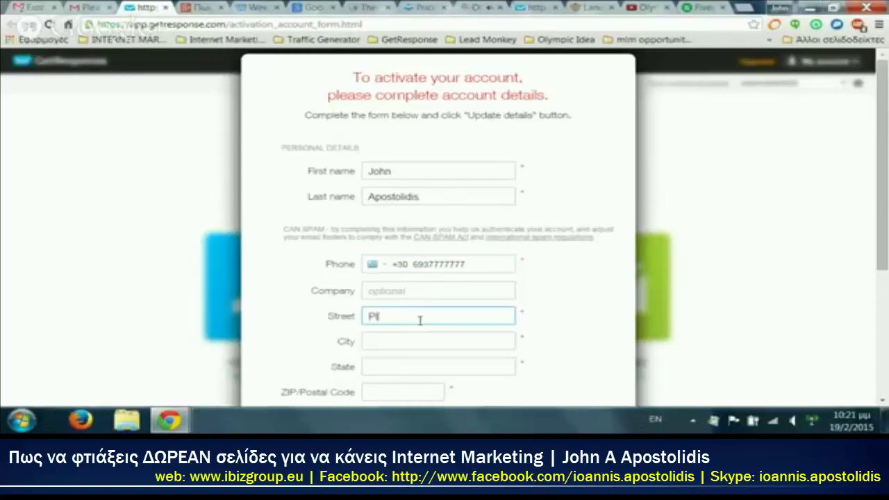
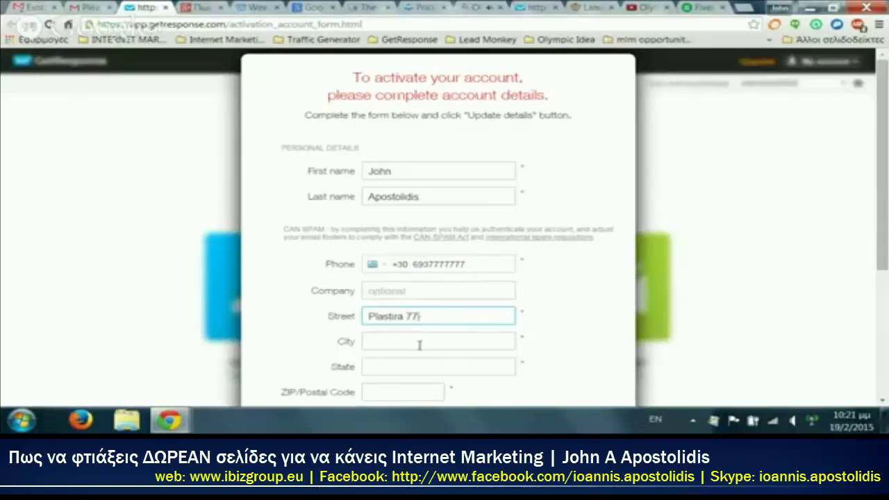
pyautogui.click(419, 345)
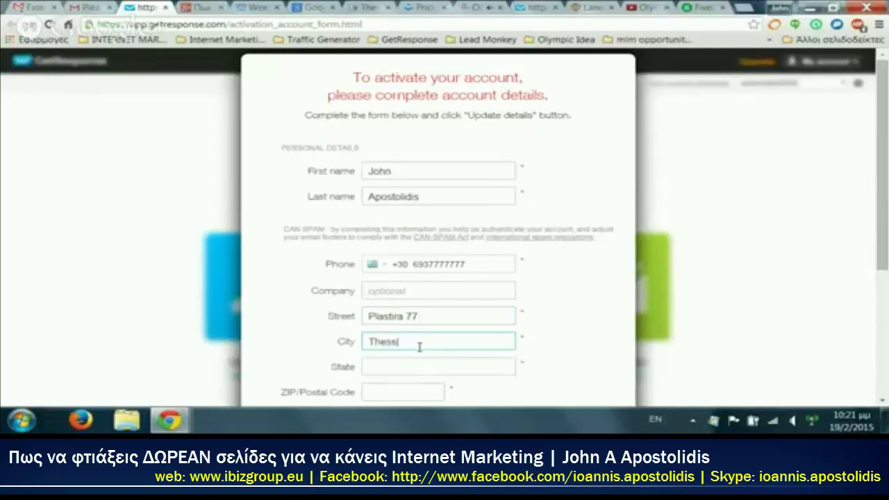
pyautogui.write('Thessaloniki')
# Step: Fill in the state and postal code, submit the account details, and dismiss the activation message
pyautogui.press('Tab')
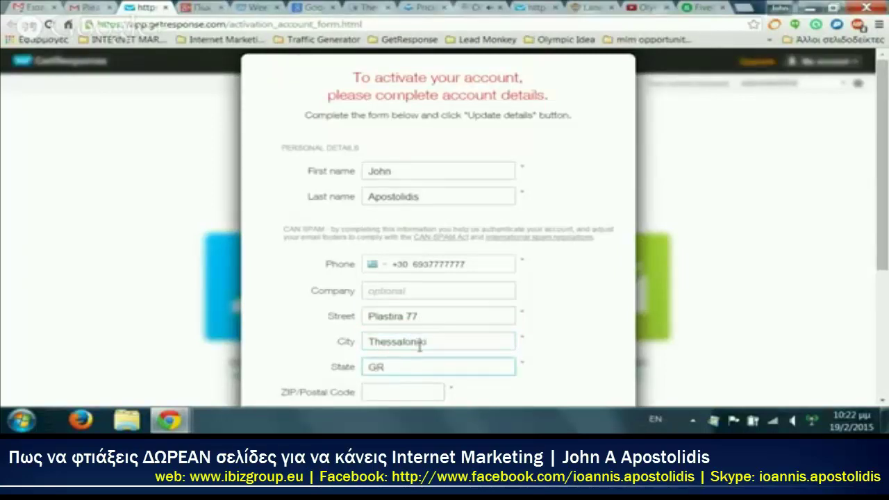
pyautogui.scroll(-2, 420, 347)
pyautogui.click(407, 287)
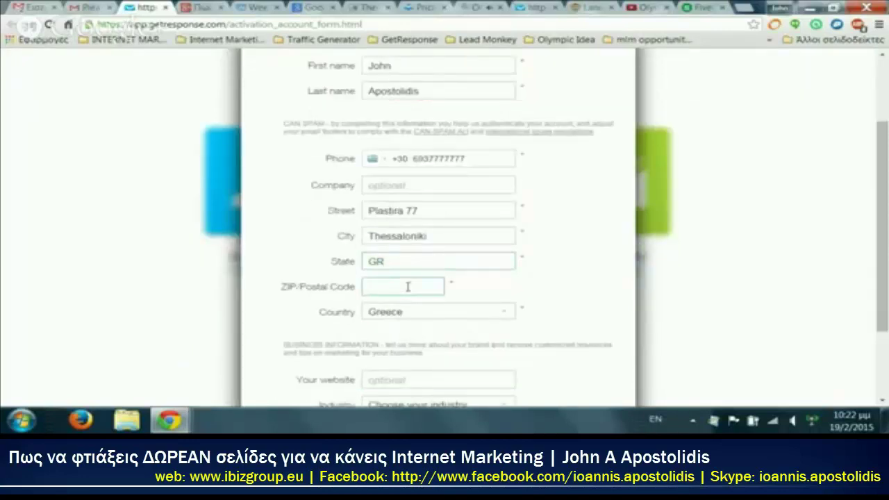
pyautogui.write('55132')
pyautogui.scroll(-2, 407, 287)
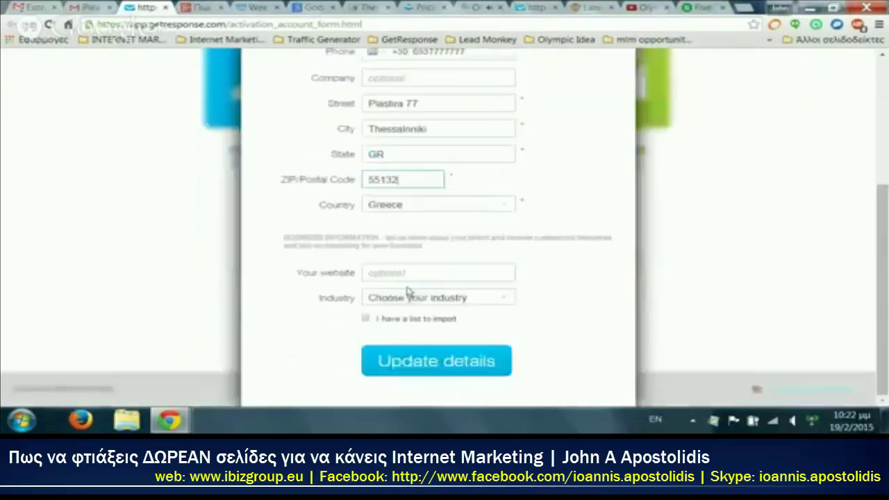
pyautogui.click(409, 274)
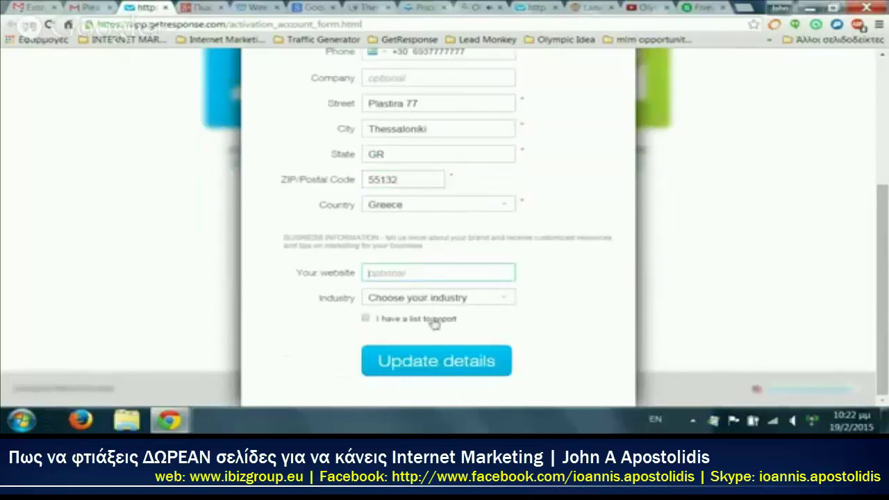
pyautogui.click(409, 360)
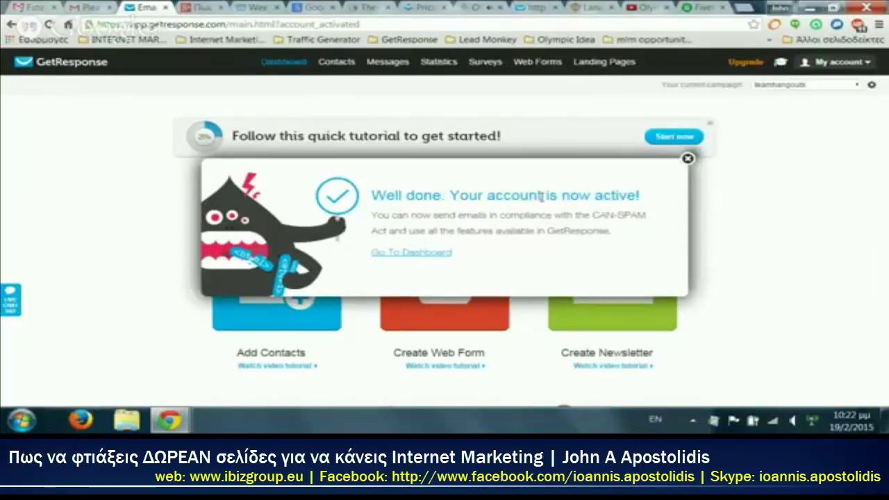
pyautogui.click(687, 158)
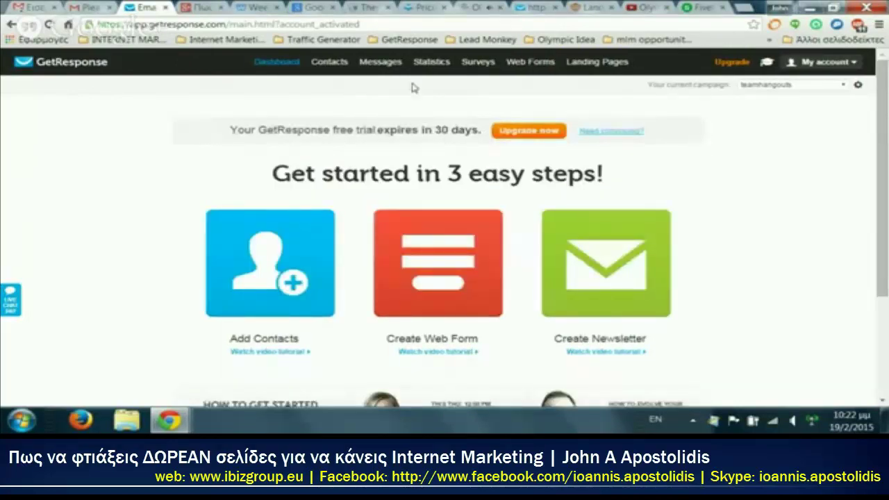
pyautogui.moveTo(531, 64)
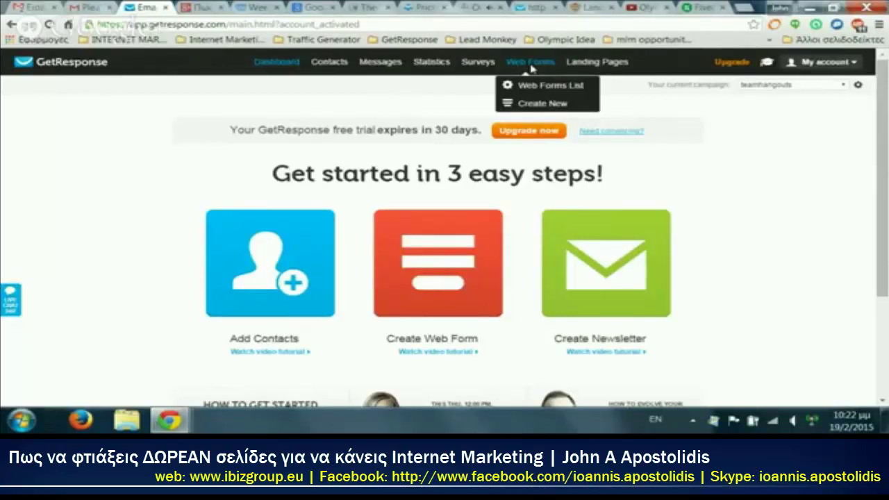
# Step: Create a new web form and centre-align its headline
pyautogui.click(545, 104)
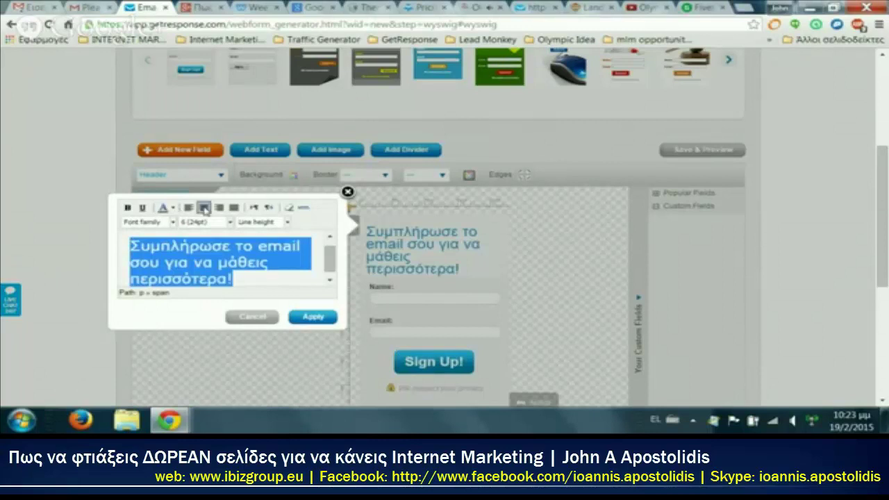
pyautogui.click(204, 207)
pyautogui.click(318, 320)
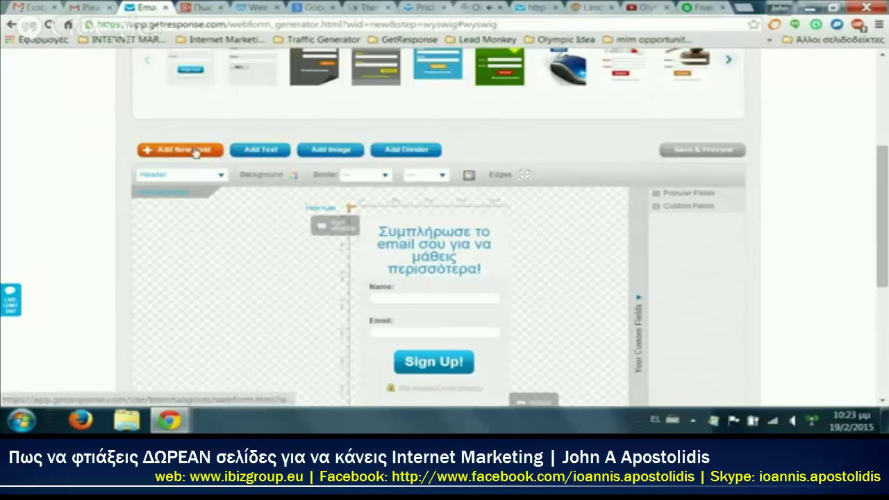
# Step: Add a phone field between Name and Email, and widen the form
pyautogui.click(194, 160)
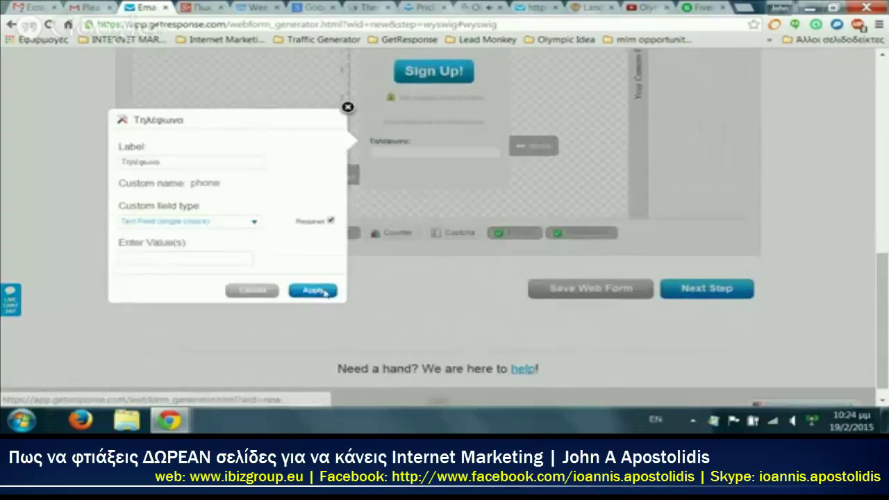
pyautogui.click(314, 291)
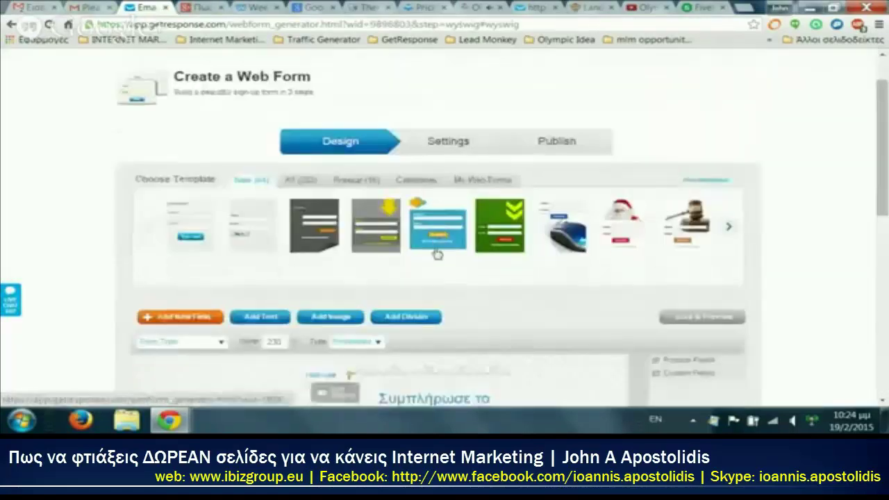
pyautogui.scroll(-5, 438, 241)
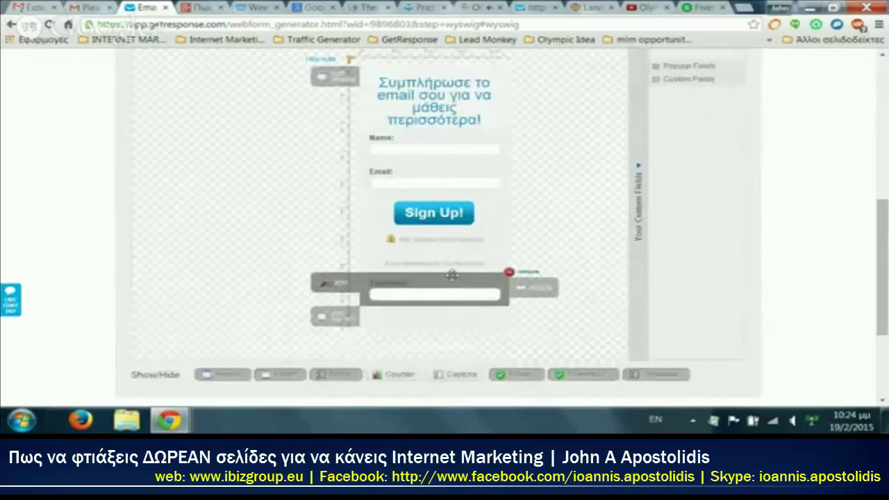
pyautogui.moveTo(451, 275); pyautogui.dragTo(450, 167)
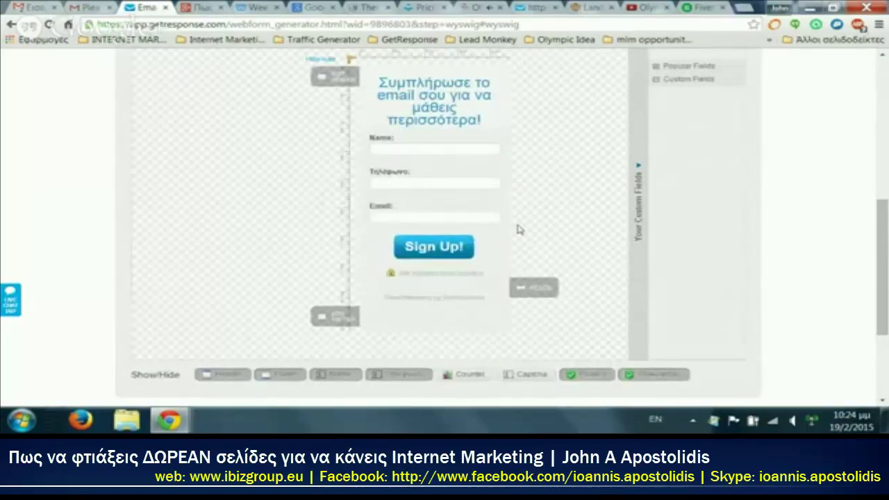
pyautogui.moveTo(538, 287); pyautogui.dragTo(568, 285)
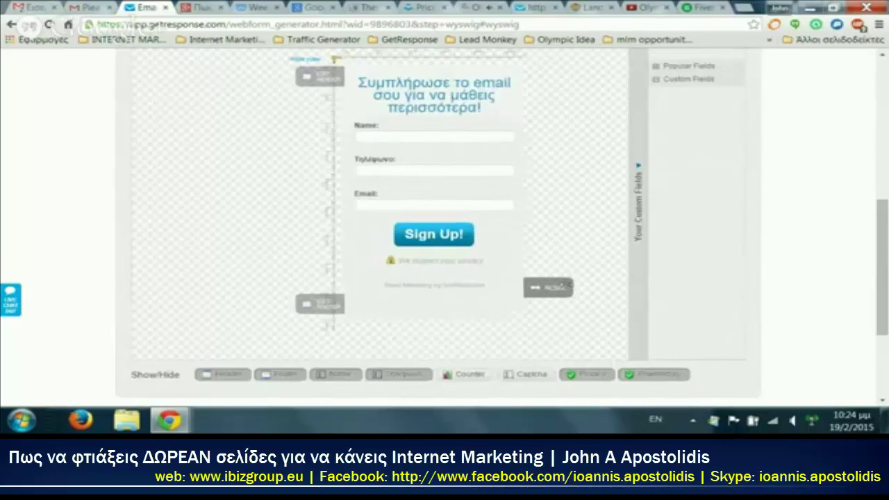
pyautogui.scroll(3, 139, 238)
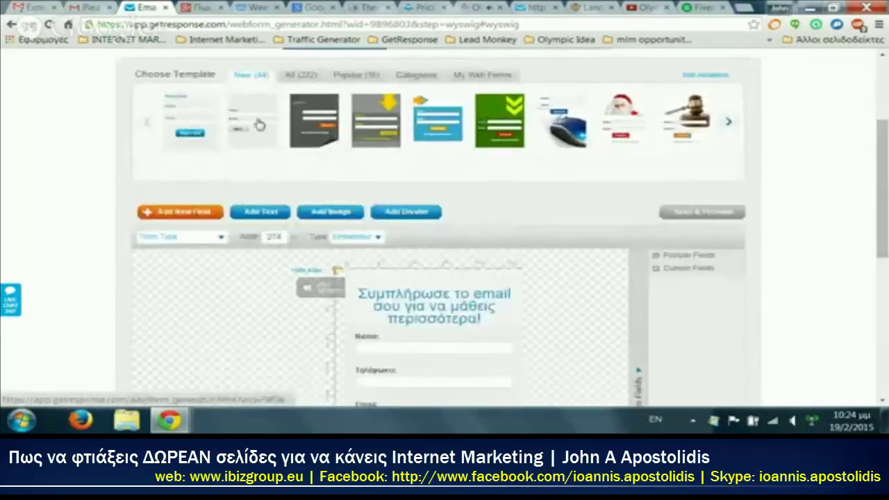
# Step: Preview templates and apply the plain Name and Email template
pyautogui.click(561, 123)
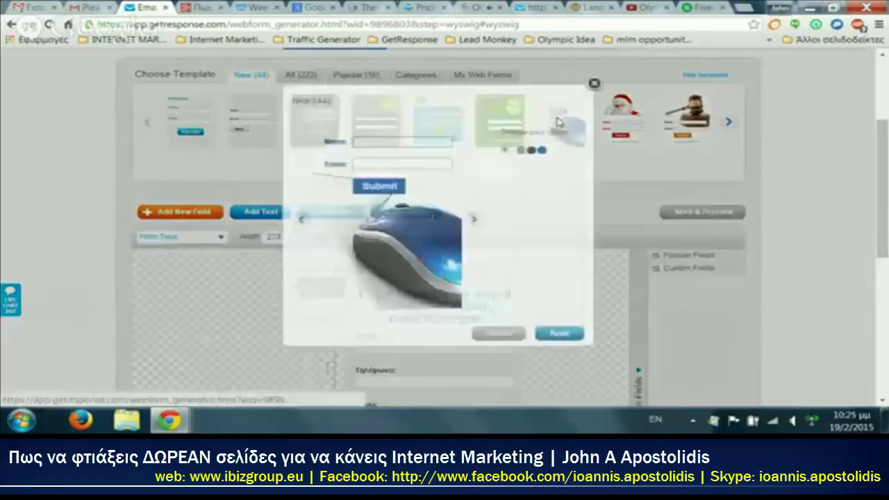
pyautogui.click(594, 83)
pyautogui.click(294, 121)
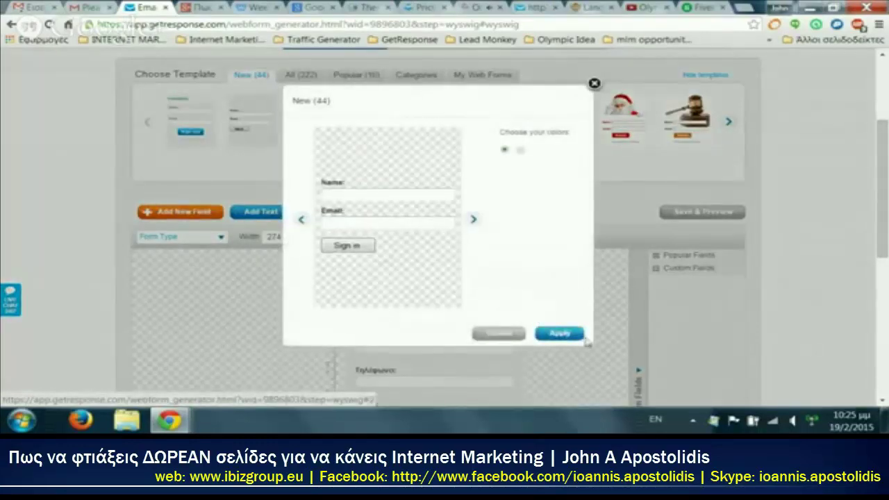
pyautogui.click(576, 335)
pyautogui.scroll(-3, 568, 325)
pyautogui.scroll(-2, 575, 348)
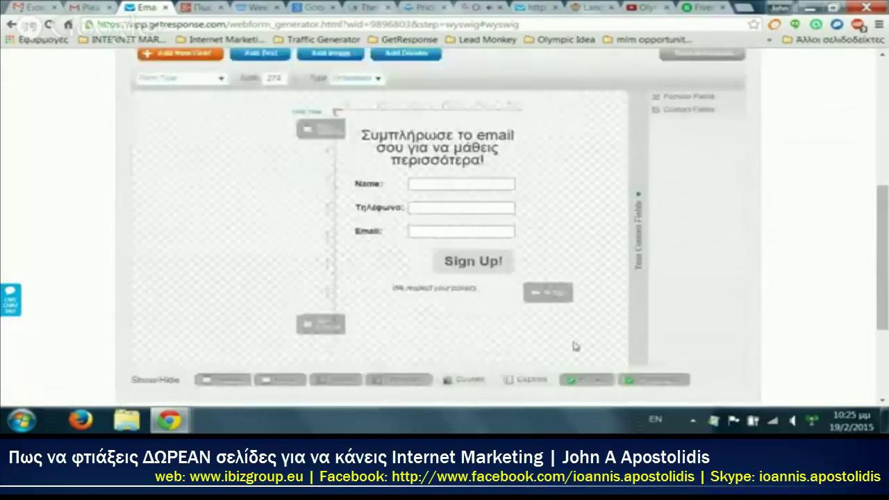
pyautogui.scroll(5, 576, 347)
pyautogui.scroll(-5, 528, 313)
pyautogui.scroll(-1, 486, 284)
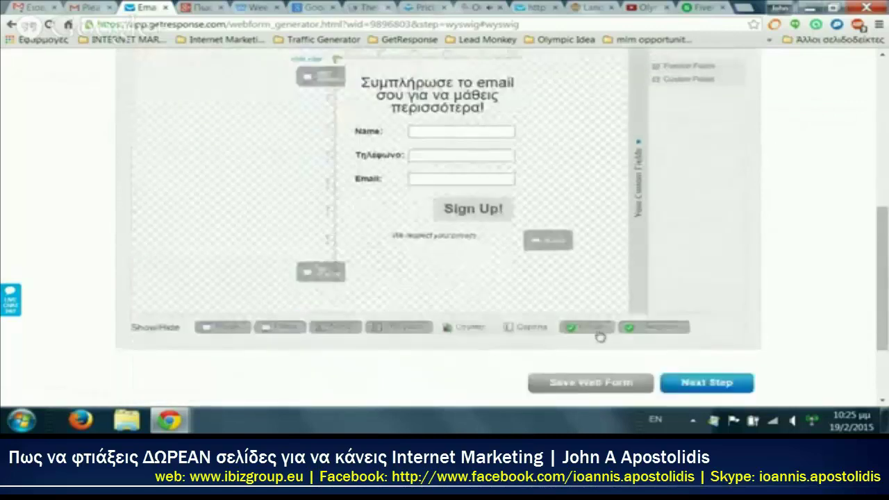
# Step: Set a custom thank-you page using the Weebly step2 page address
pyautogui.click(705, 384)
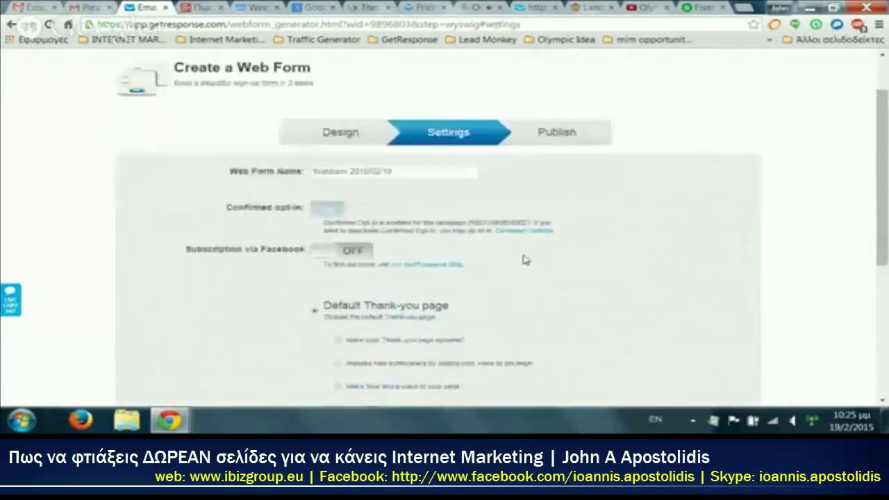
pyautogui.scroll(-3, 521, 255)
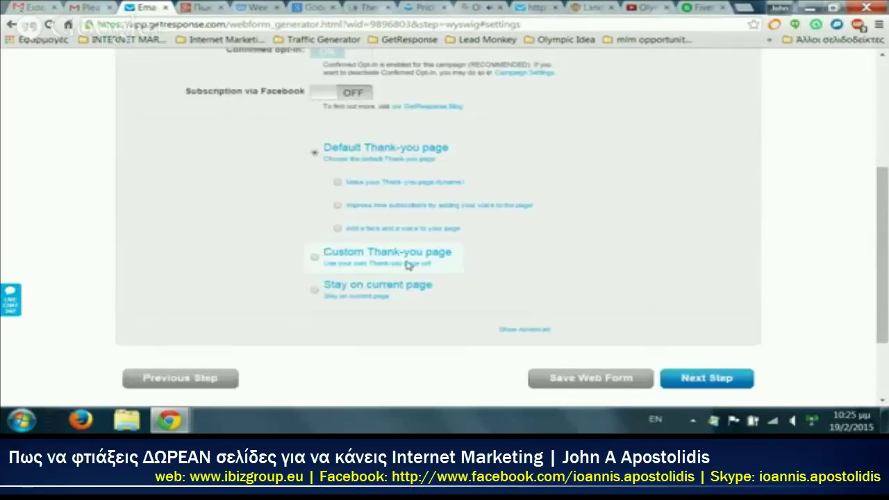
pyautogui.click(314, 259)
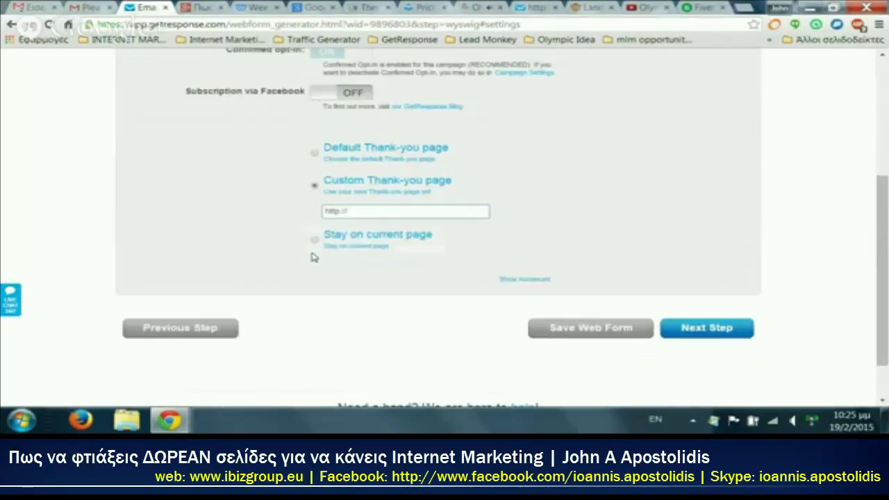
pyautogui.click(254, 8)
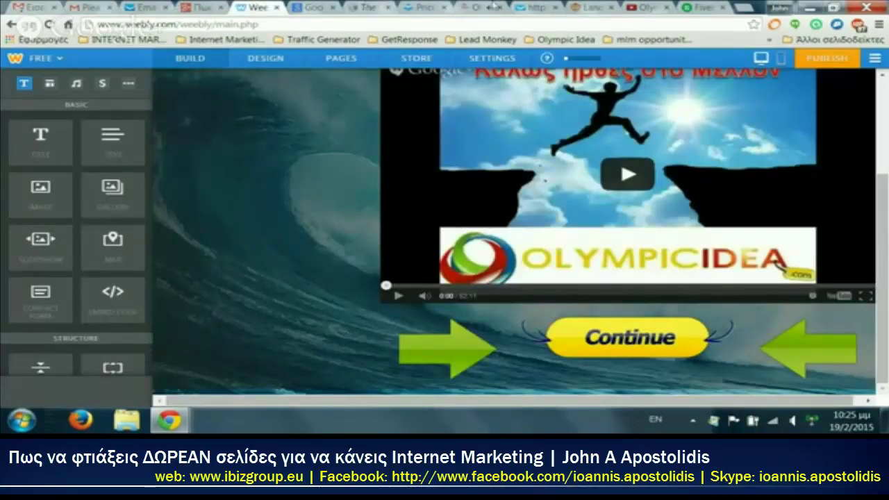
pyautogui.click(312, 7)
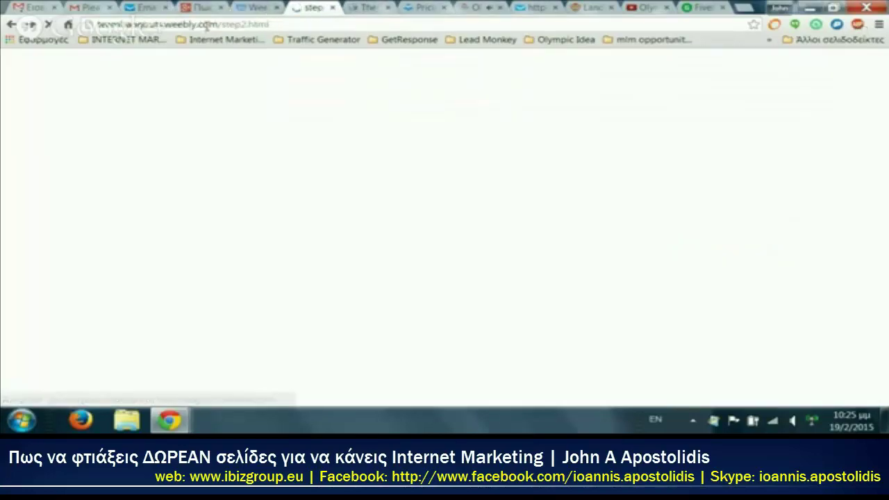
pyautogui.click(206, 25)
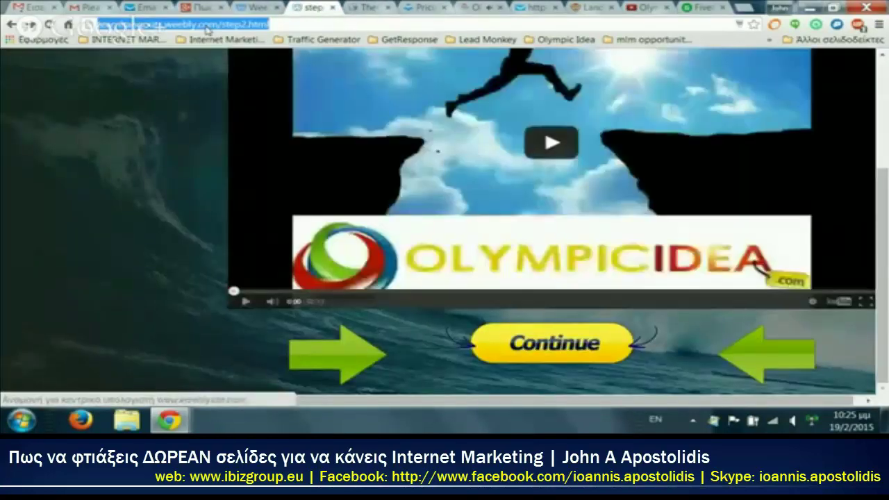
pyautogui.click(144, 7)
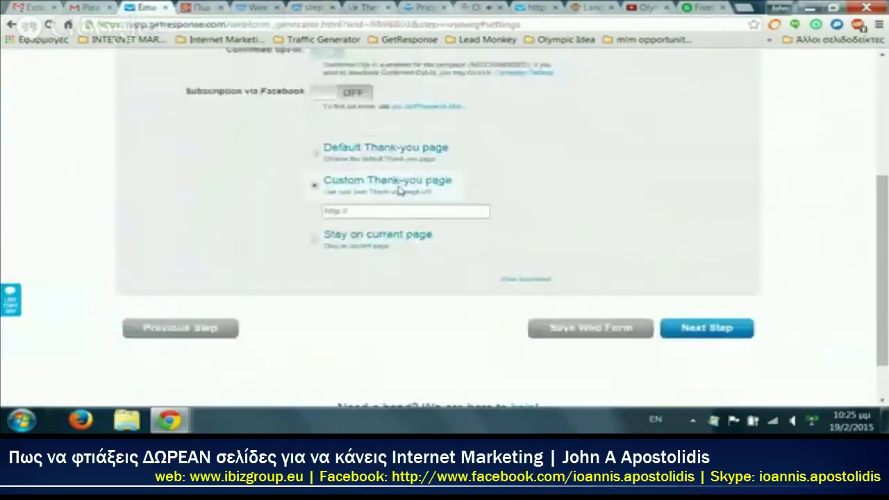
pyautogui.tripleClick(395, 212)
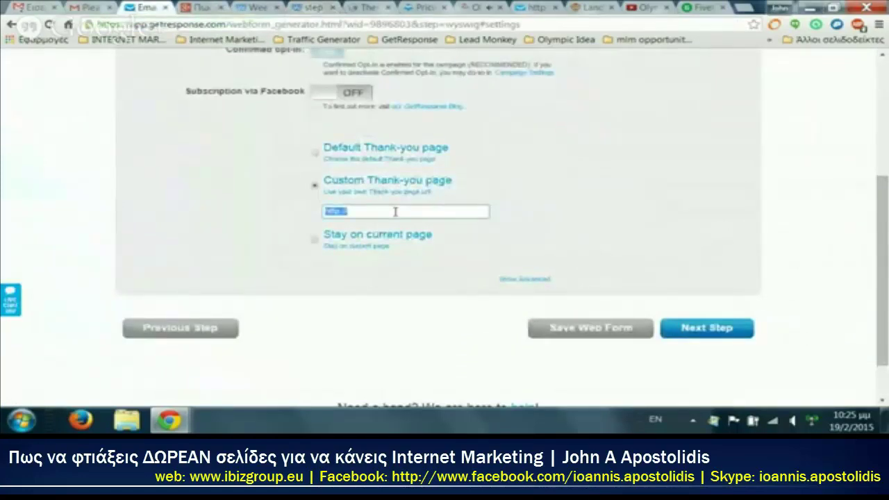
pyautogui.write('http://teamhangouts.weebly.com/step2.html')
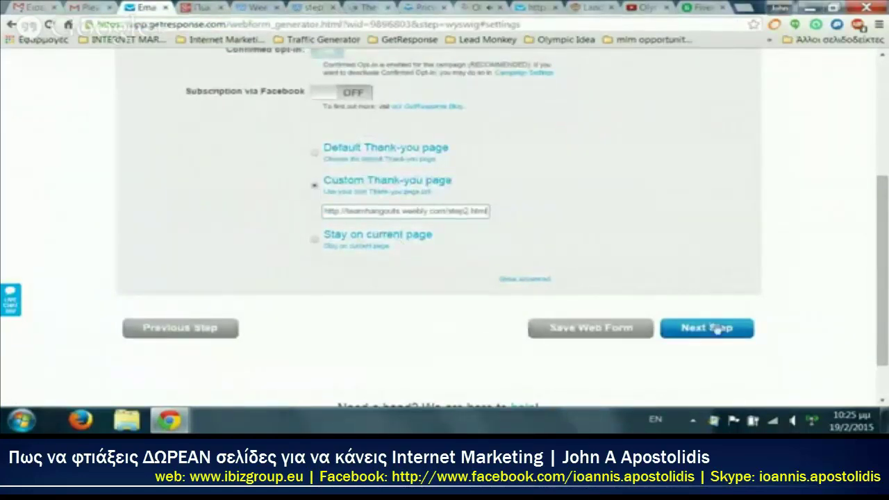
pyautogui.click(718, 331)
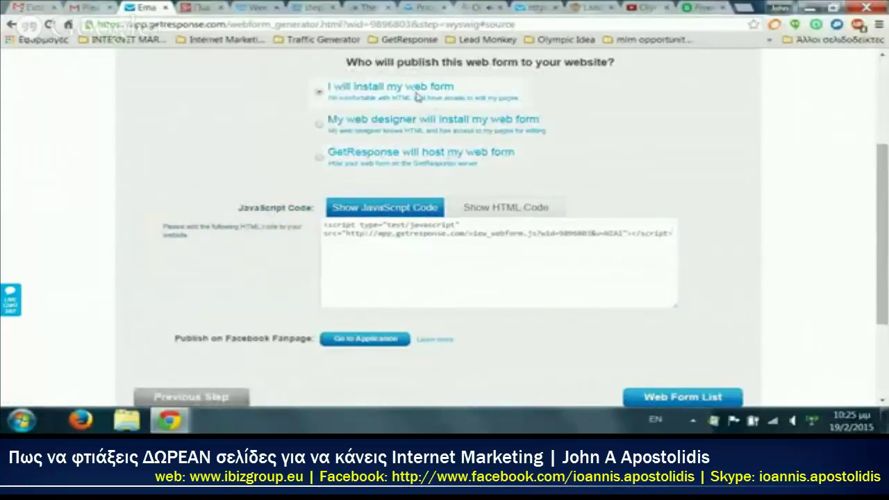
# Step: Show the form as HTML code and copy all of it
pyautogui.click(526, 210)
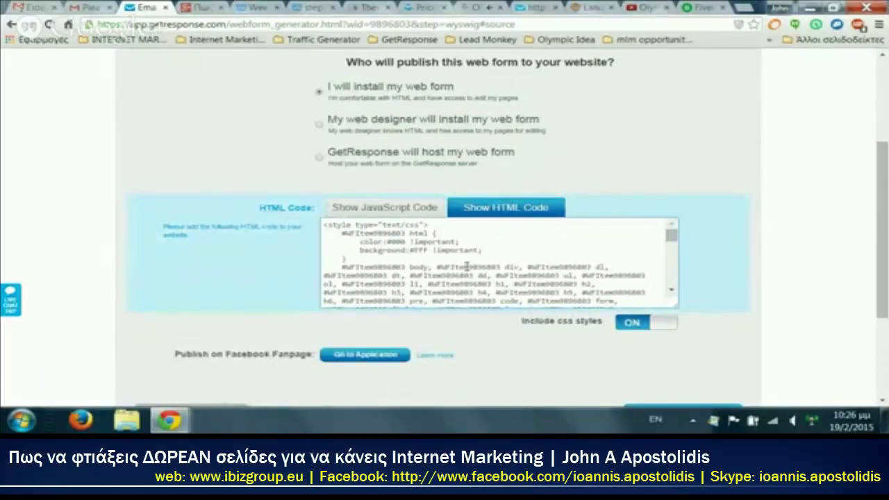
pyautogui.rightClick(467, 267)
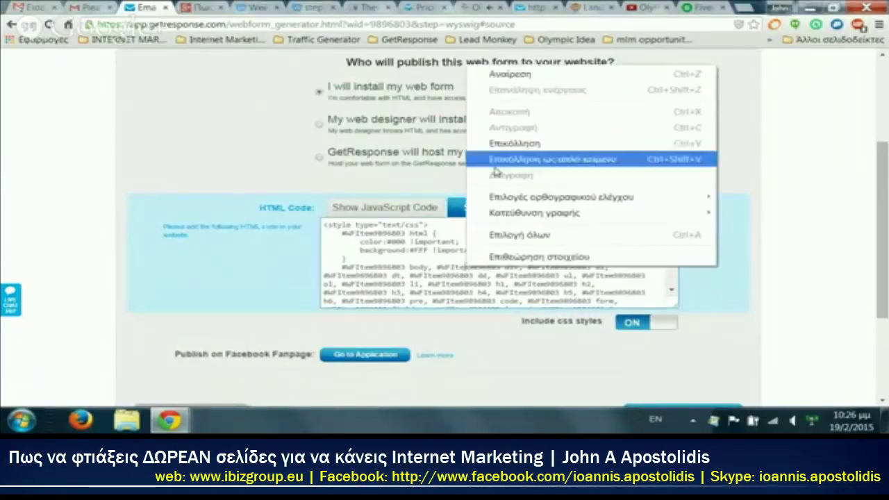
pyautogui.click(454, 247)
pyautogui.hotkey('ctrl', 'a')
pyautogui.rightClick(431, 243)
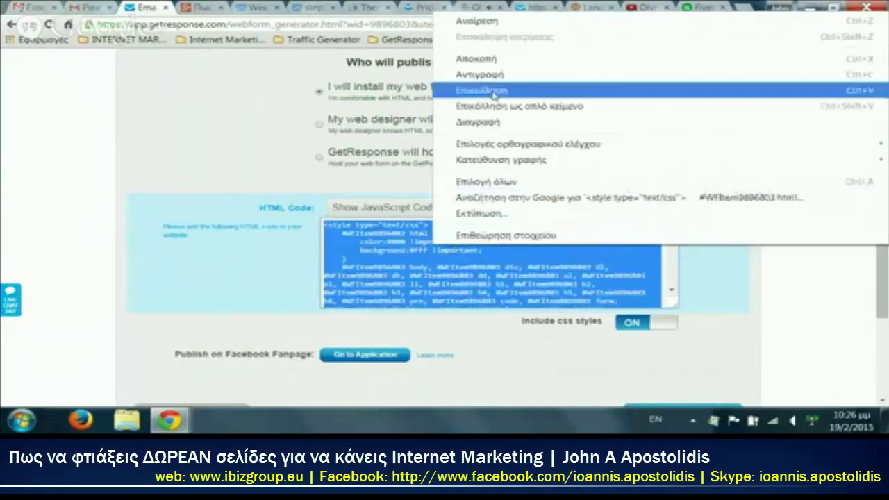
pyautogui.click(494, 74)
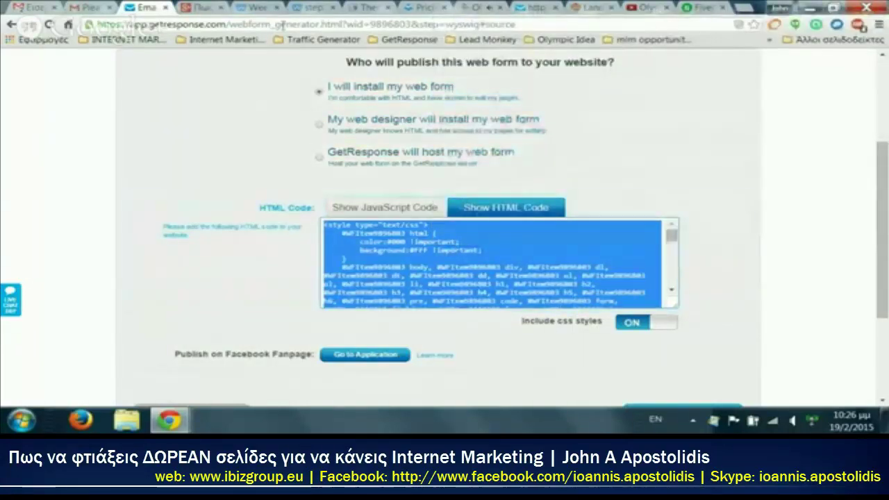
pyautogui.click(261, 6)
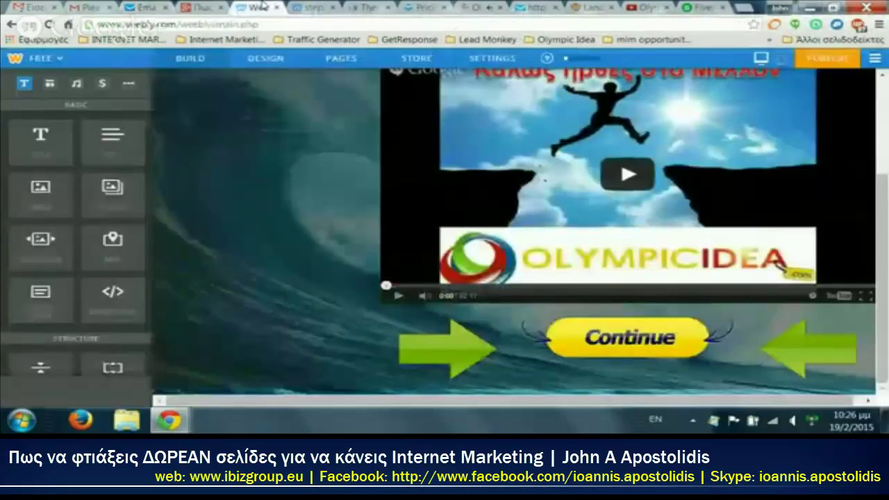
# Step: Open the Weebly Home page and delete the old sign-up form
pyautogui.click(351, 61)
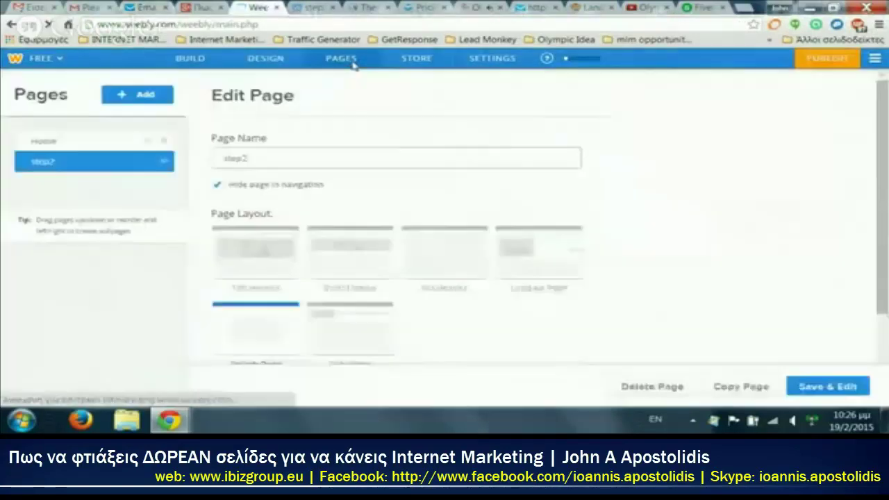
pyautogui.click(83, 142)
pyautogui.click(841, 389)
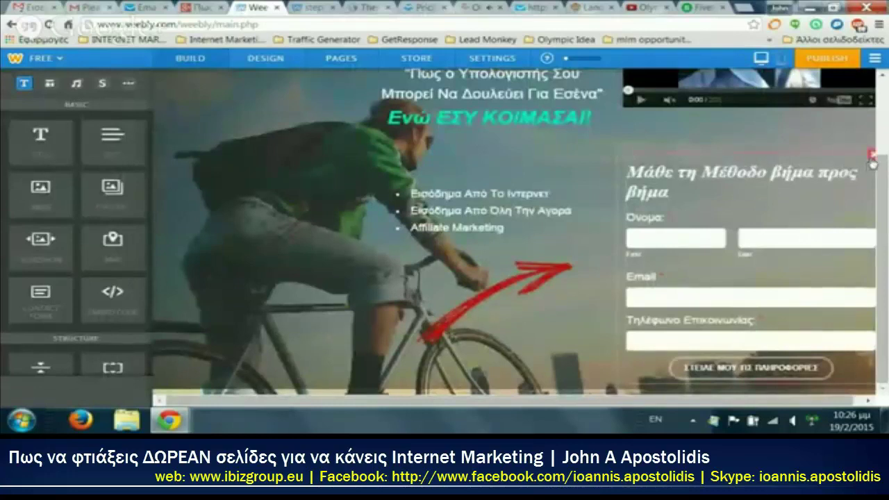
pyautogui.click(873, 154)
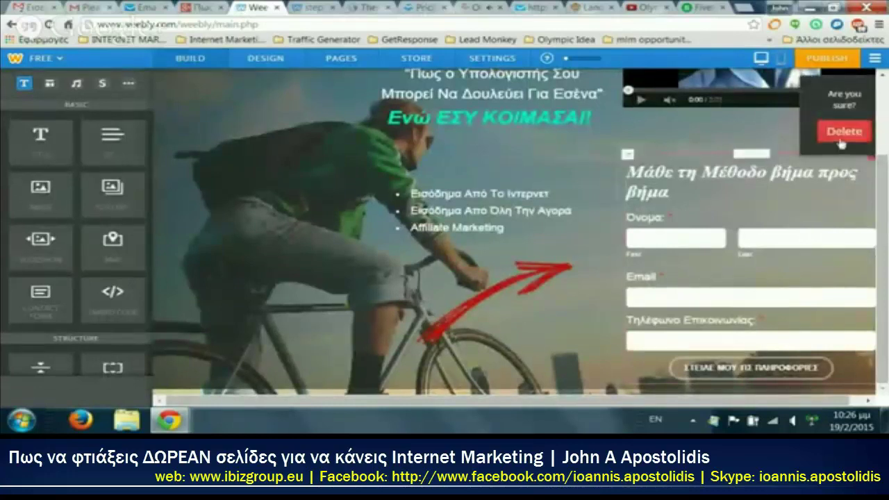
pyautogui.click(843, 131)
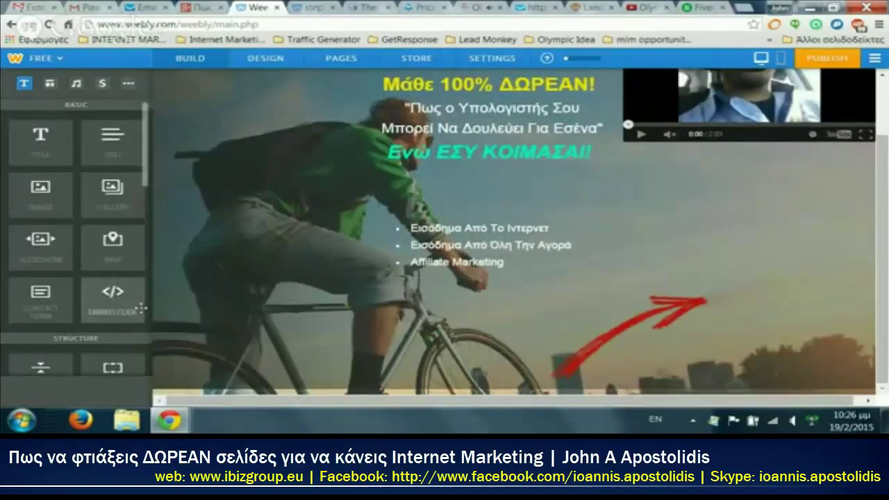
# Step: Add an Embed Code block on the right and paste in the GetResponse form HTML
pyautogui.moveTo(112, 295); pyautogui.dragTo(882, 271)
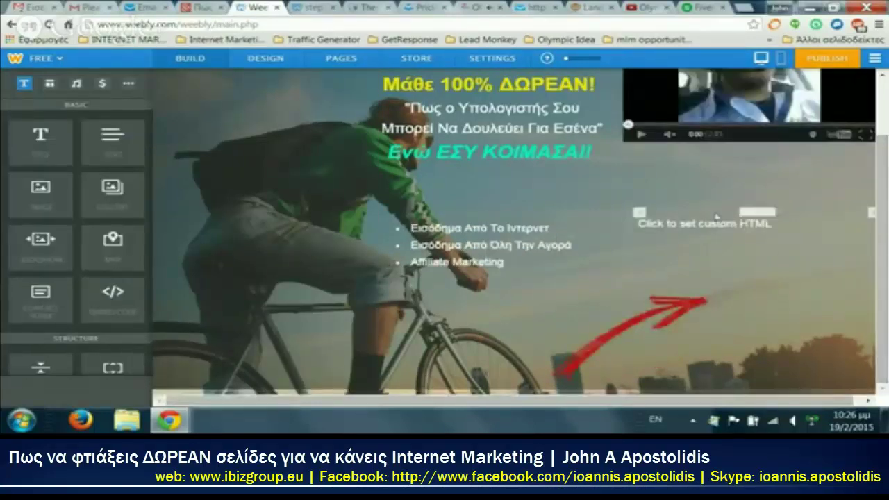
pyautogui.click(715, 223)
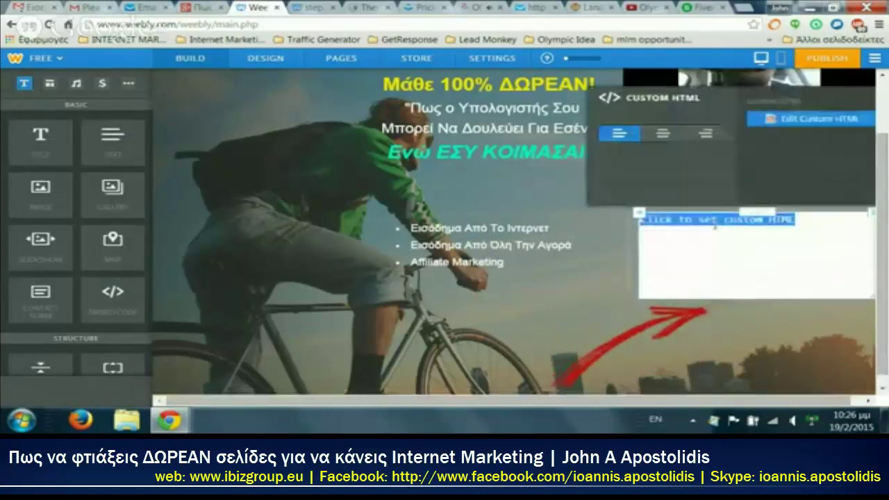
pyautogui.rightClick(714, 226)
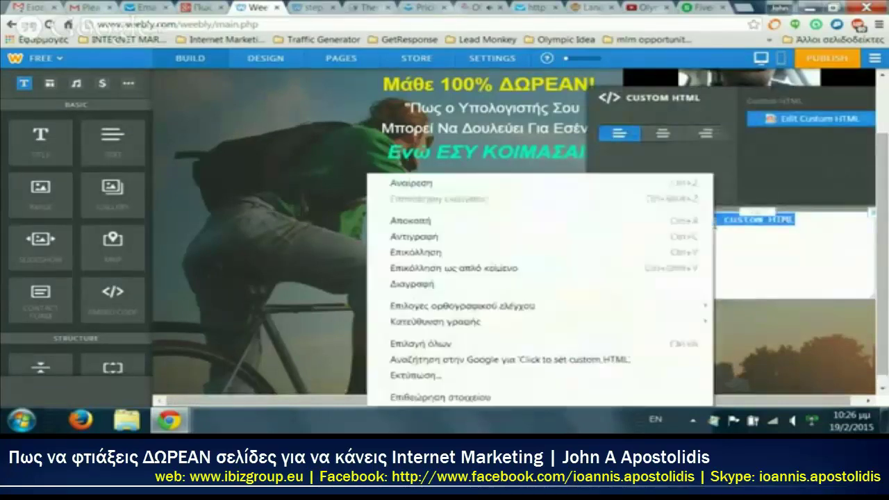
pyautogui.click(596, 254)
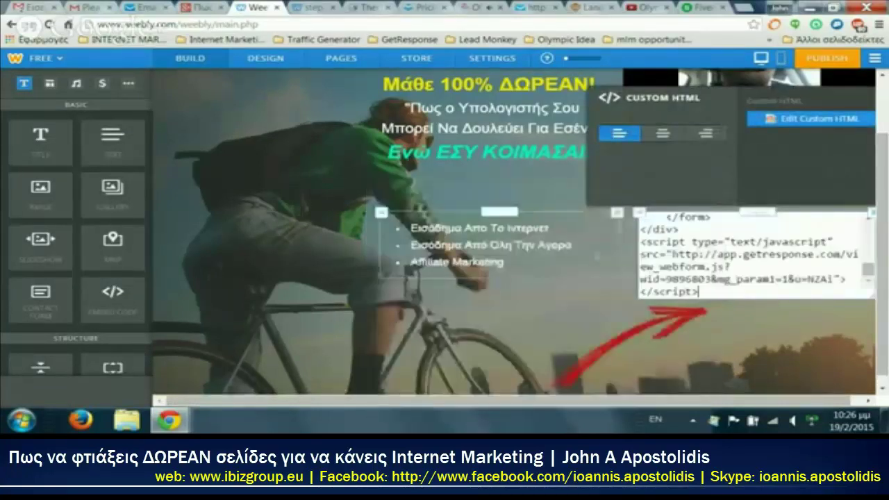
pyautogui.click(249, 218)
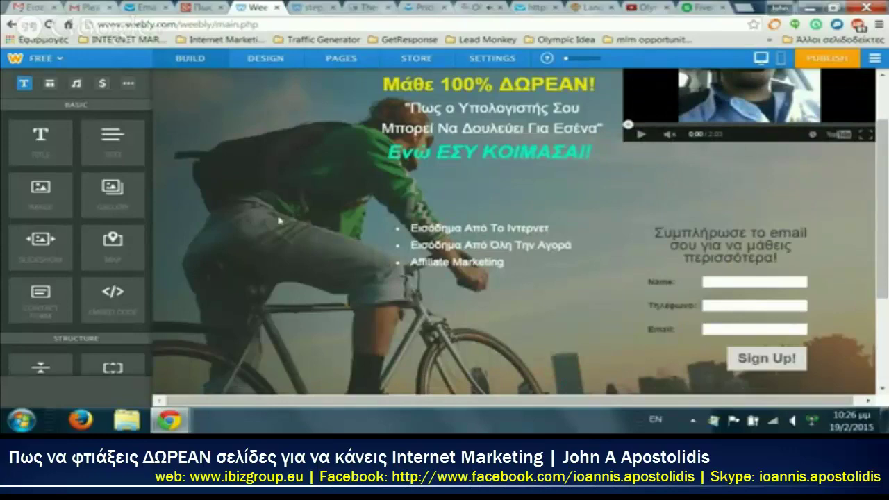
# Step: Move the red arrow up beside the bullet list
pyautogui.scroll(-3, 278, 221)
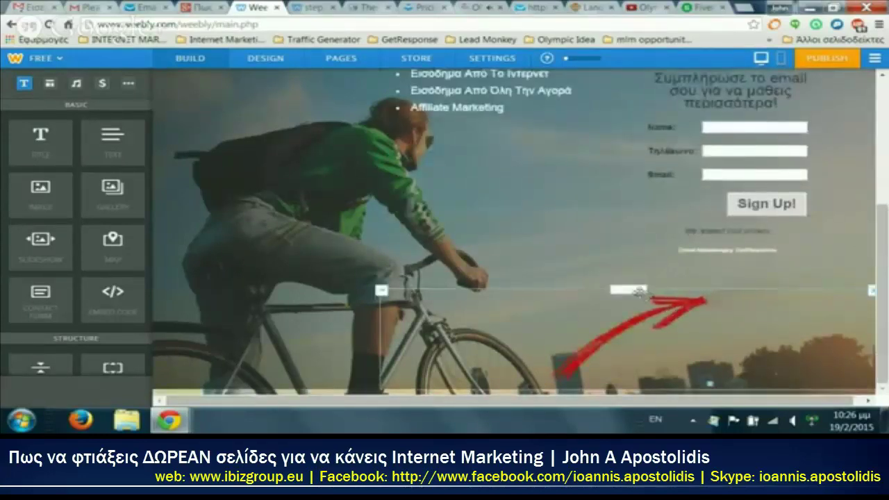
pyautogui.moveTo(637, 292); pyautogui.dragTo(511, 154)
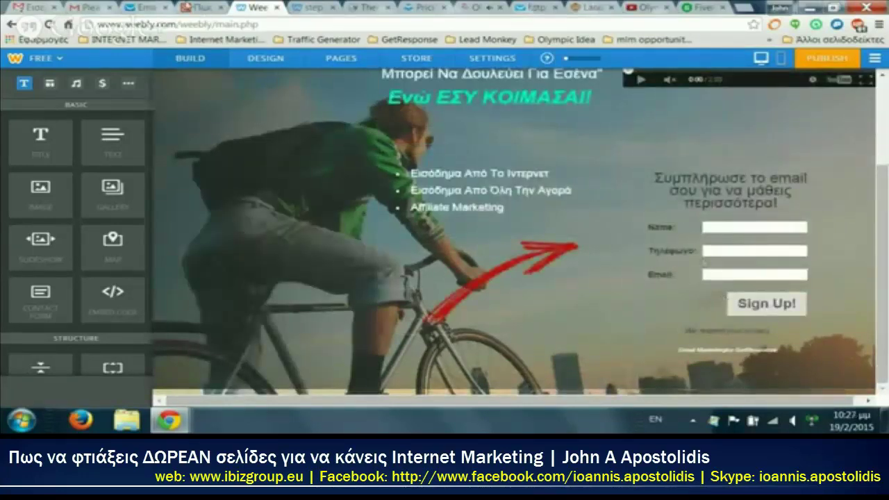
pyautogui.click(530, 7)
pyautogui.click(147, 7)
# Step: Reopen the form design and set the label and input text to 18 px
pyautogui.scroll(2, 188, 254)
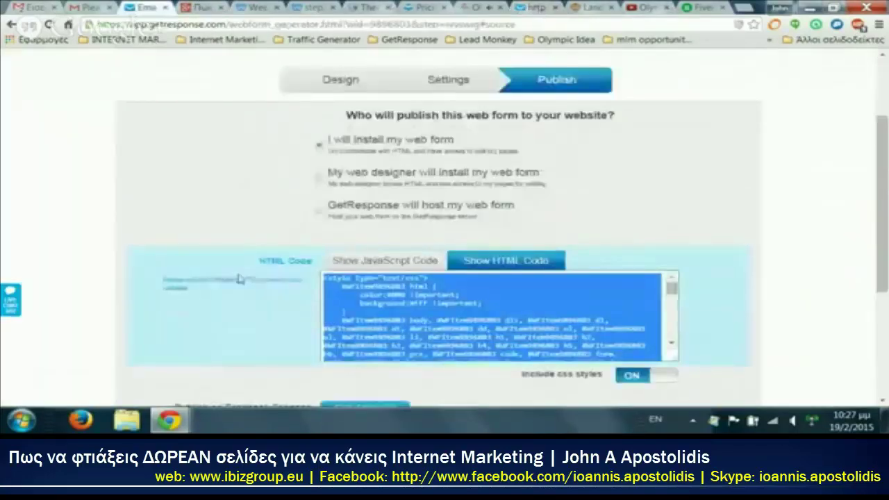
pyautogui.click(331, 196)
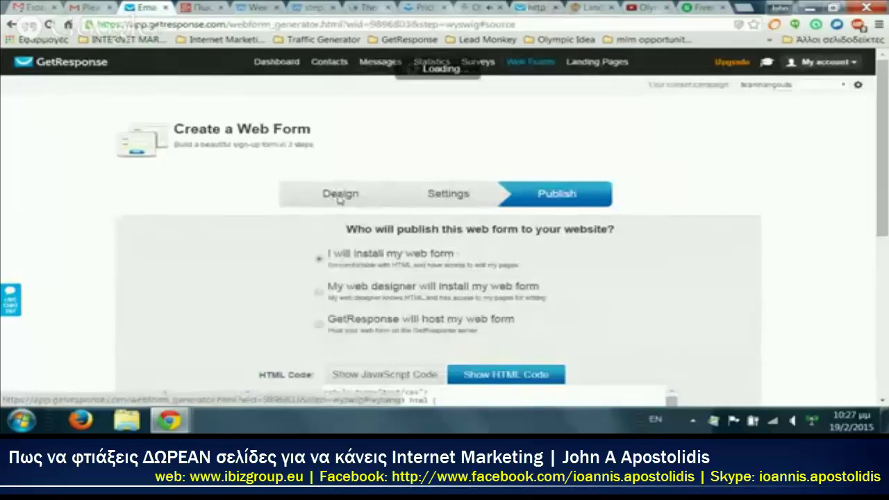
pyautogui.scroll(-1, 375, 262)
pyautogui.scroll(-1, 376, 262)
pyautogui.click(367, 228)
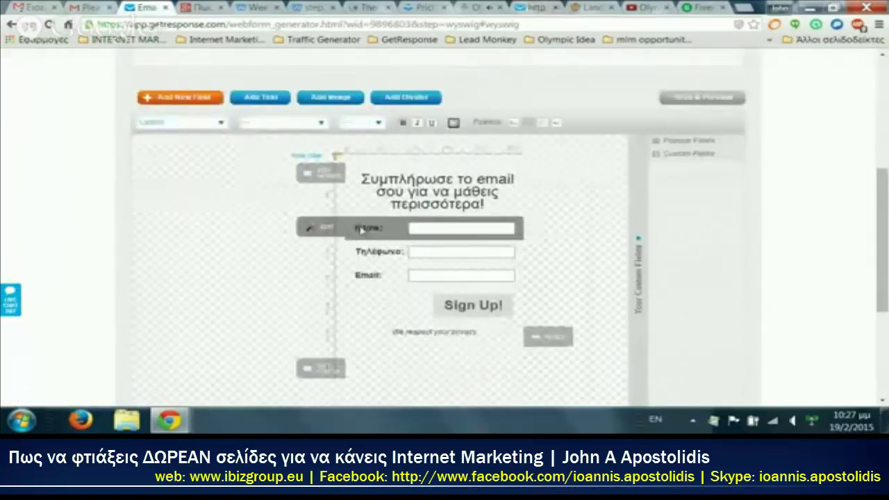
pyautogui.click(321, 124)
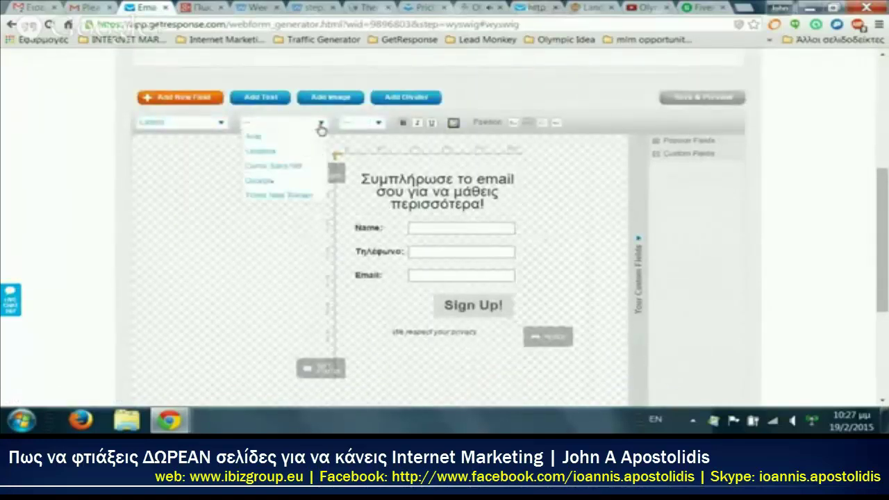
pyautogui.click(357, 124)
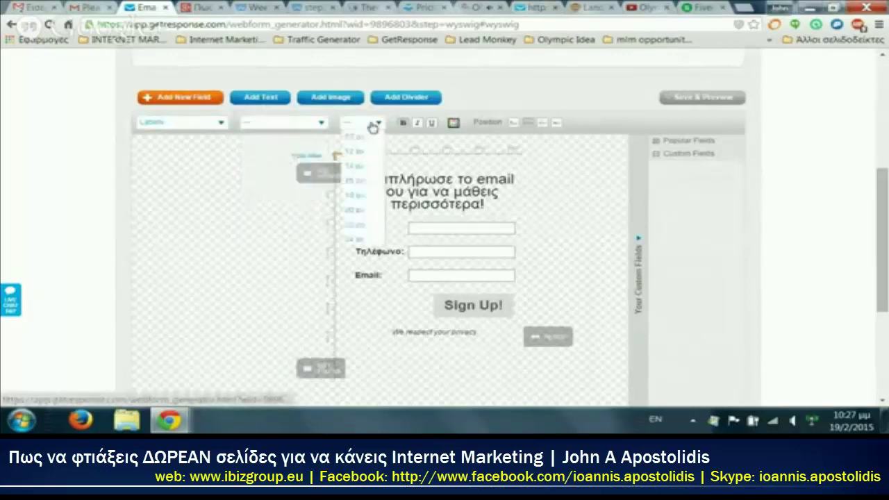
pyautogui.click(362, 196)
pyautogui.click(462, 252)
pyautogui.click(357, 124)
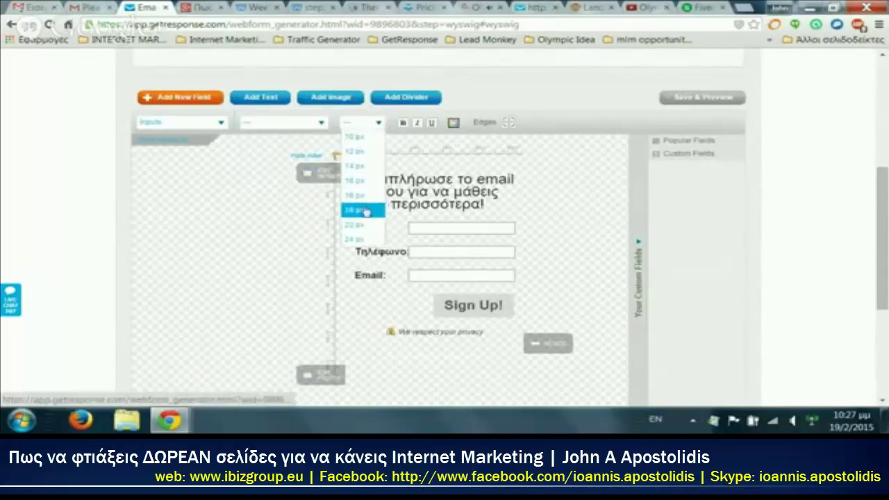
pyautogui.click(366, 210)
# Step: Make the whole Greek headline bold and apply the change
pyautogui.click(368, 198)
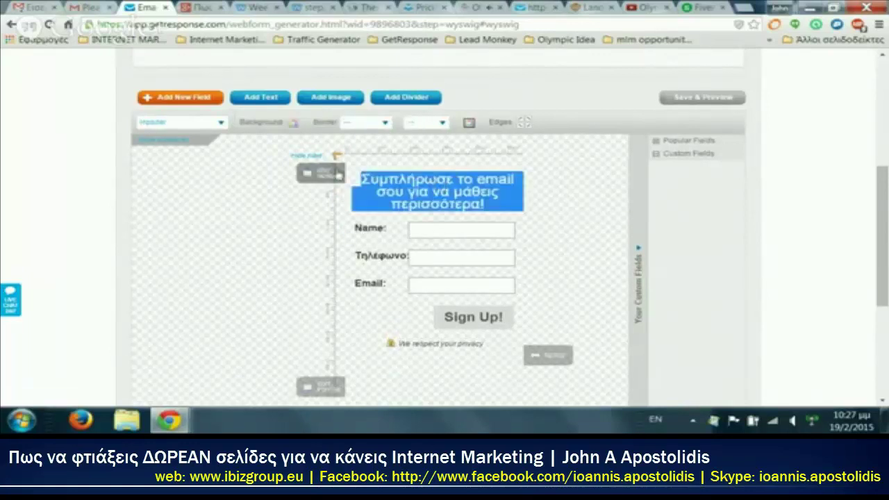
pyautogui.click(320, 174)
pyautogui.doubleClick(276, 202)
pyautogui.hotkey('ctrl', 'a')
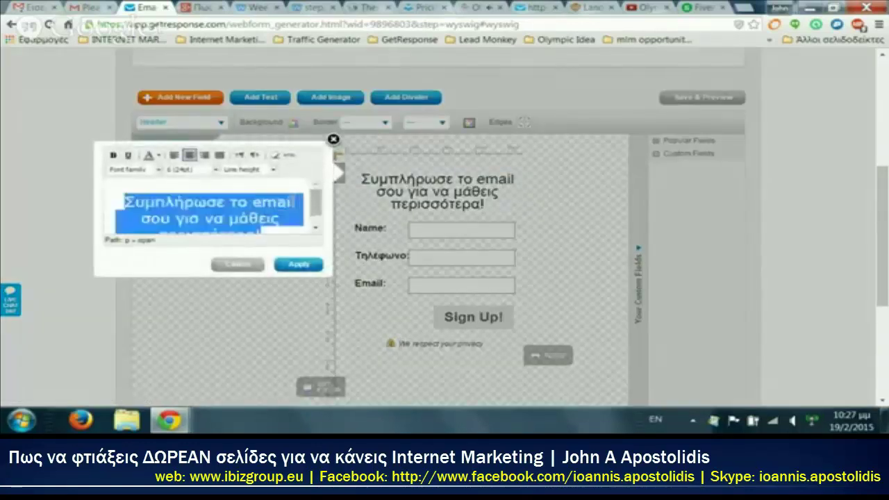
pyautogui.click(113, 155)
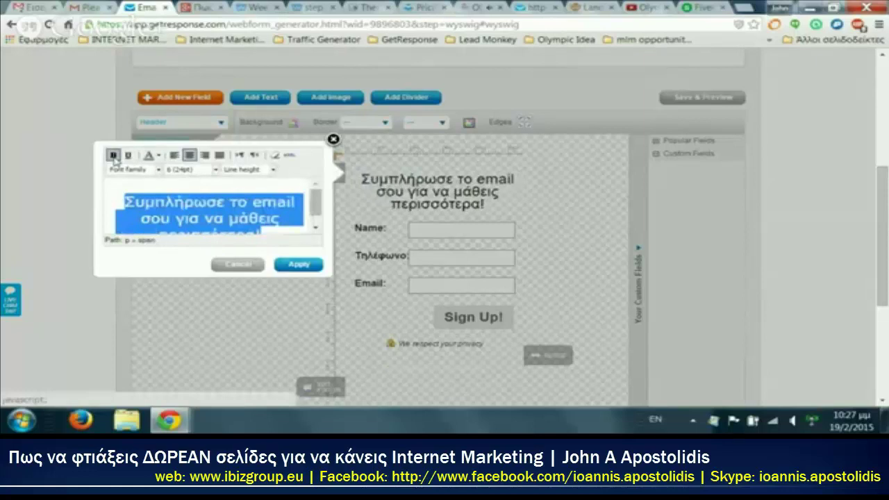
pyautogui.click(114, 156)
pyautogui.click(297, 267)
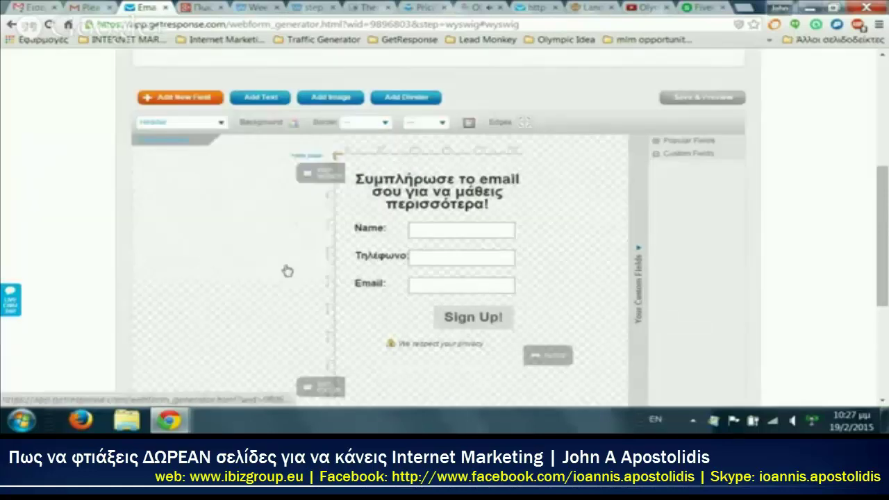
pyautogui.scroll(-3, 206, 260)
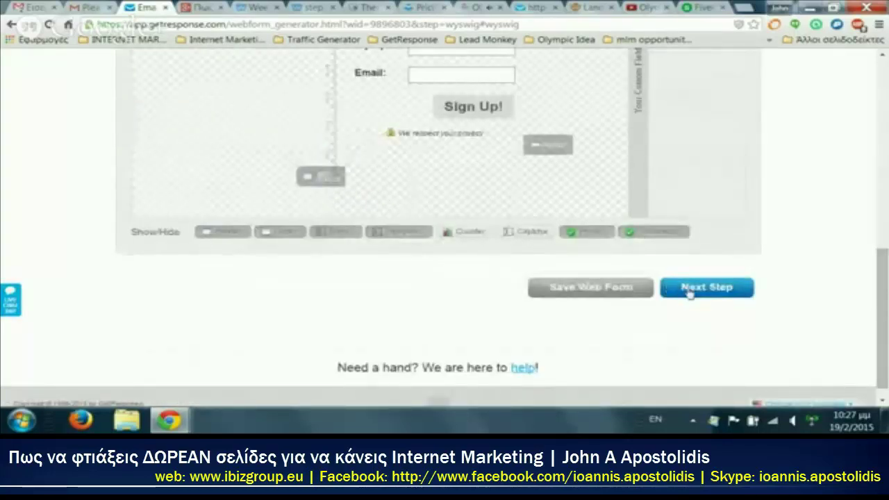
# Step: Continue to the publishing step and select the form's full HTML code
pyautogui.click(688, 291)
pyautogui.scroll(-3, 590, 246)
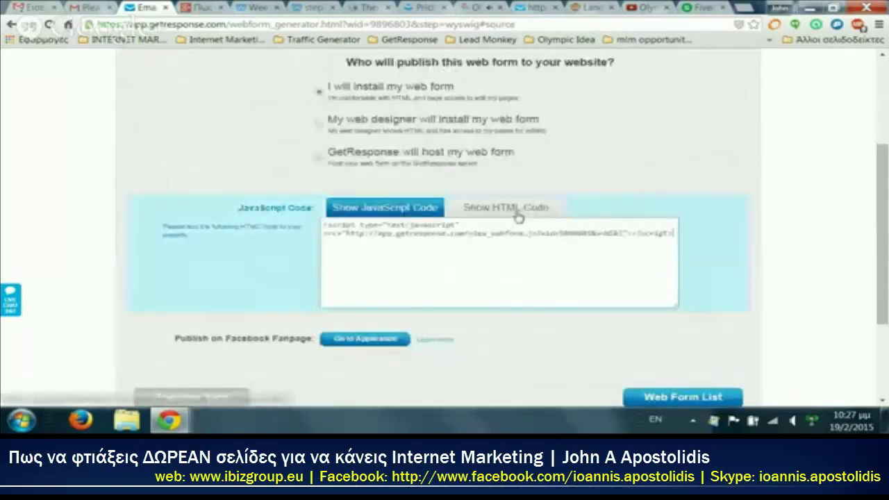
pyautogui.click(517, 210)
pyautogui.click(484, 253)
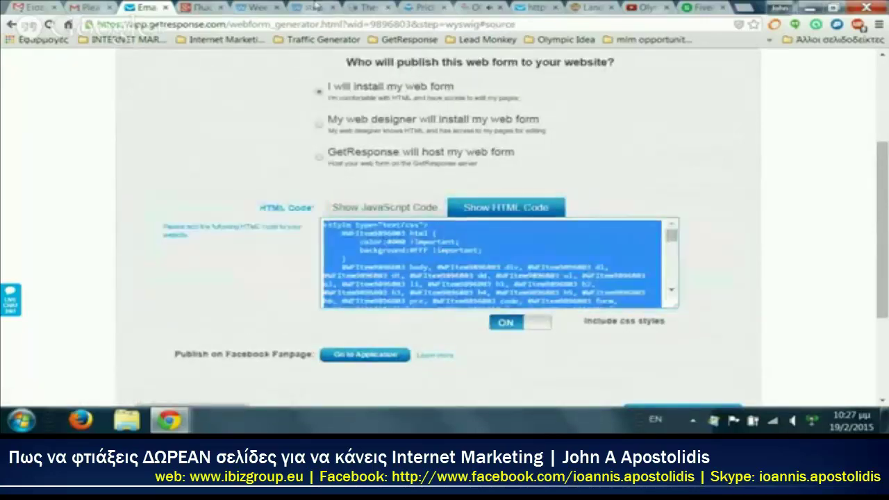
pyautogui.click(309, 7)
# Step: Replace the Weebly embed block's code with the new GetResponse HTML, then publish
pyautogui.click(254, 7)
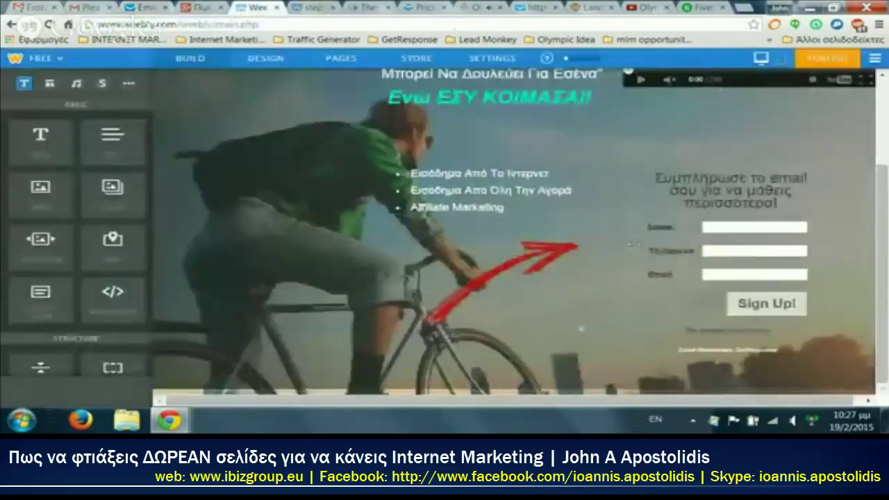
pyautogui.click(671, 169)
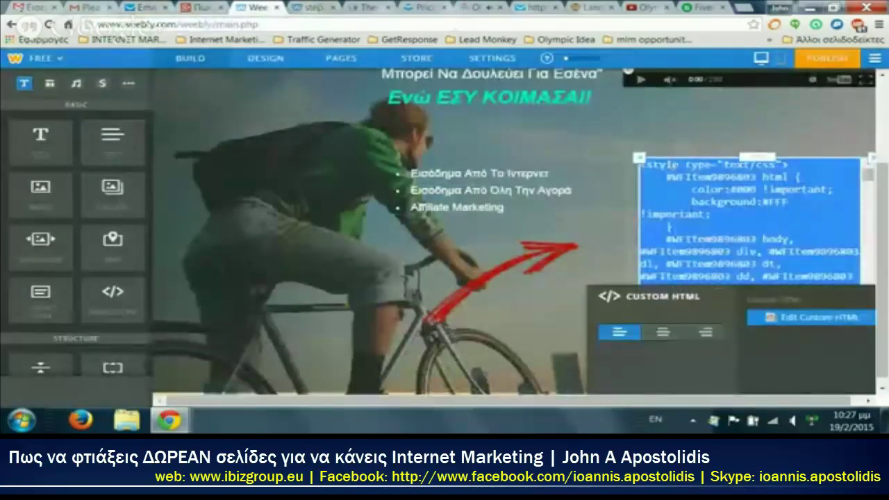
pyautogui.hotkey('ctrl', 'v')
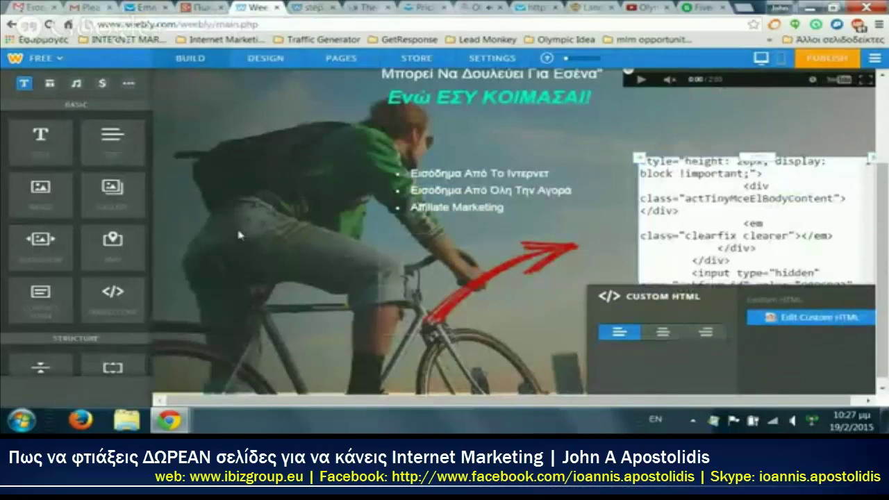
pyautogui.click(238, 234)
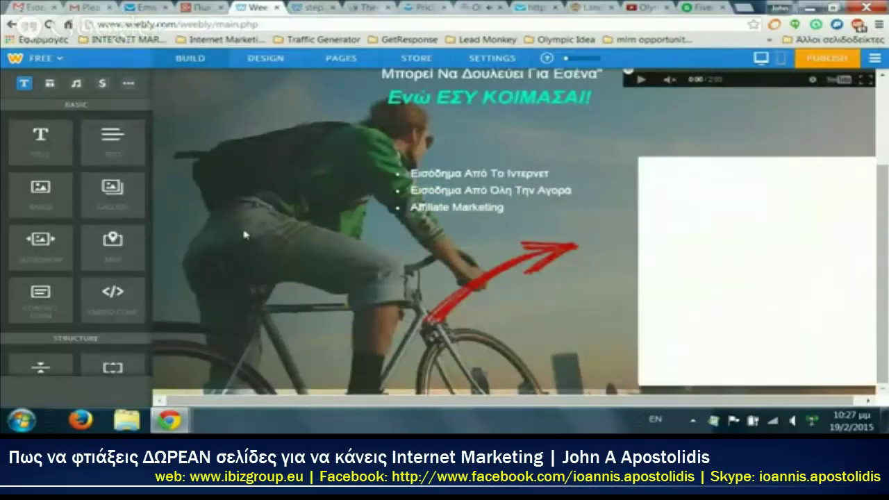
pyautogui.click(839, 60)
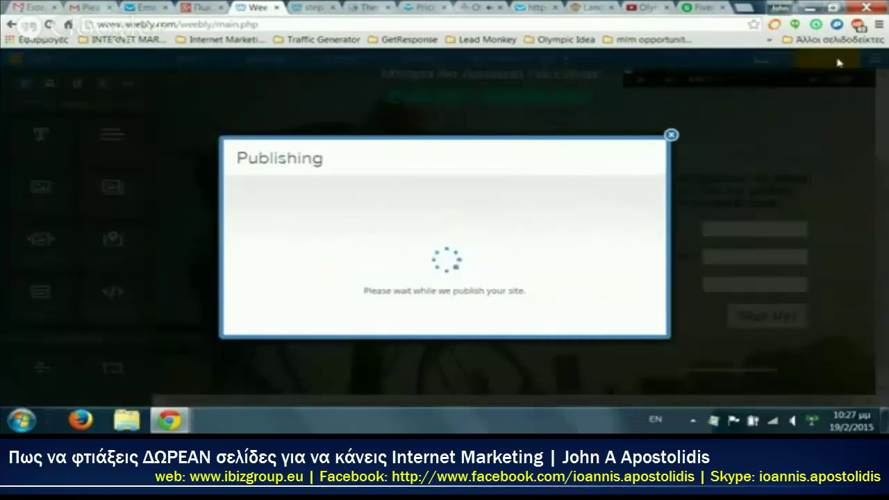
pyautogui.click(671, 102)
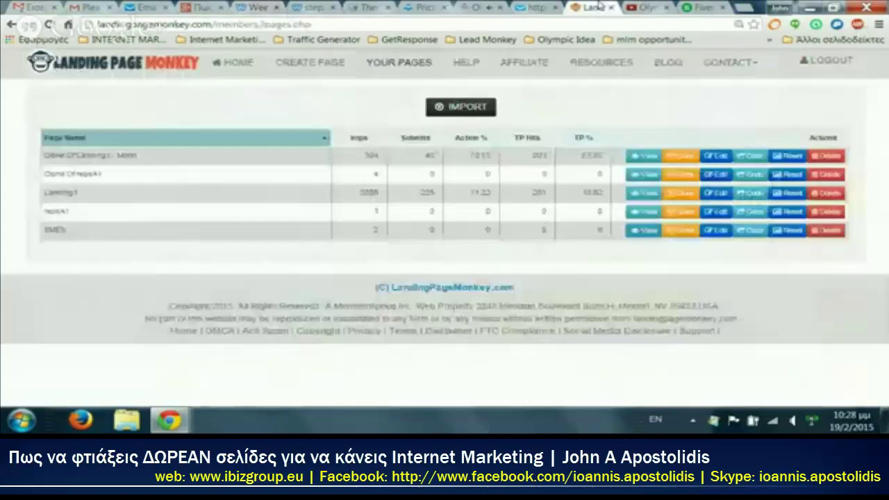
# Step: Switch from the Landing Page Monkey tab across to the LeadPages pricing page
pyautogui.click(590, 6)
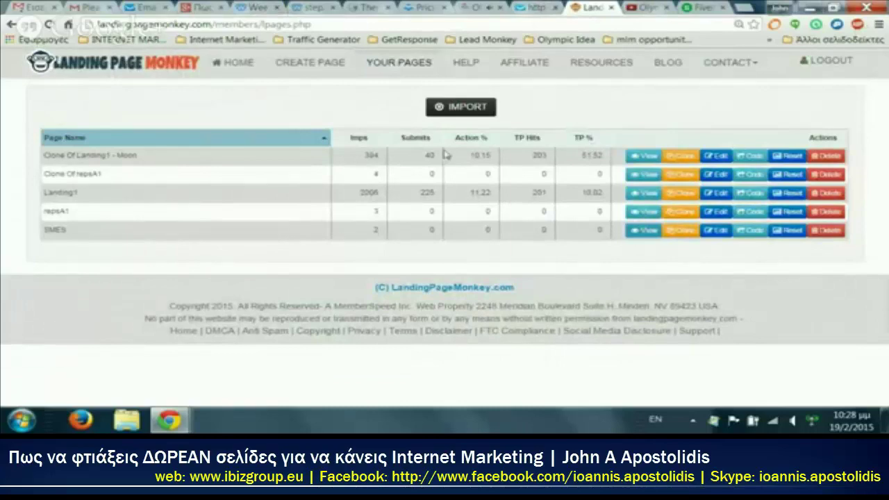
pyautogui.click(525, 6)
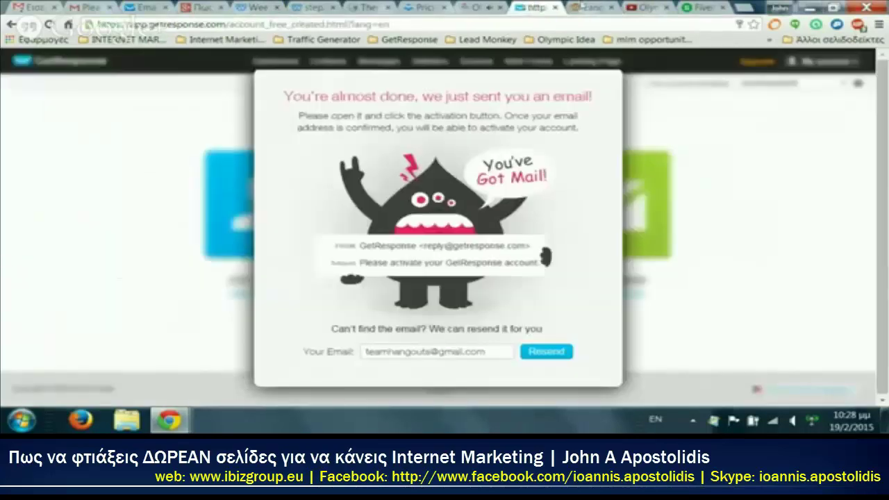
pyautogui.click(489, 6)
pyautogui.click(424, 6)
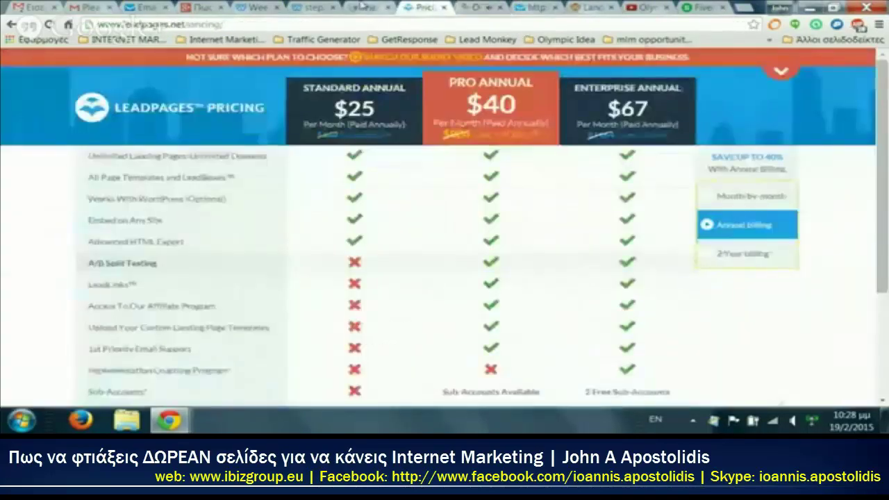
# Step: Review Olympic Marketing System's Monthly, Yearly and Credit Voucher plans, then go to Home
pyautogui.click(360, 5)
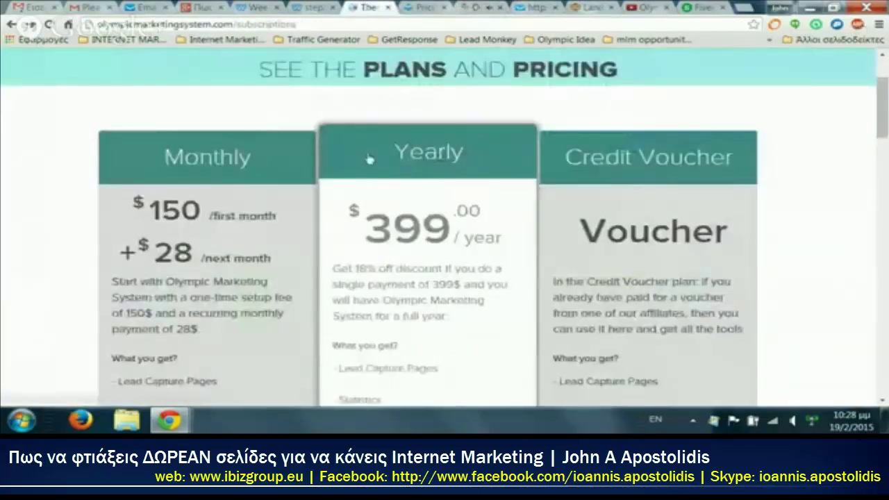
pyautogui.scroll(3, 369, 157)
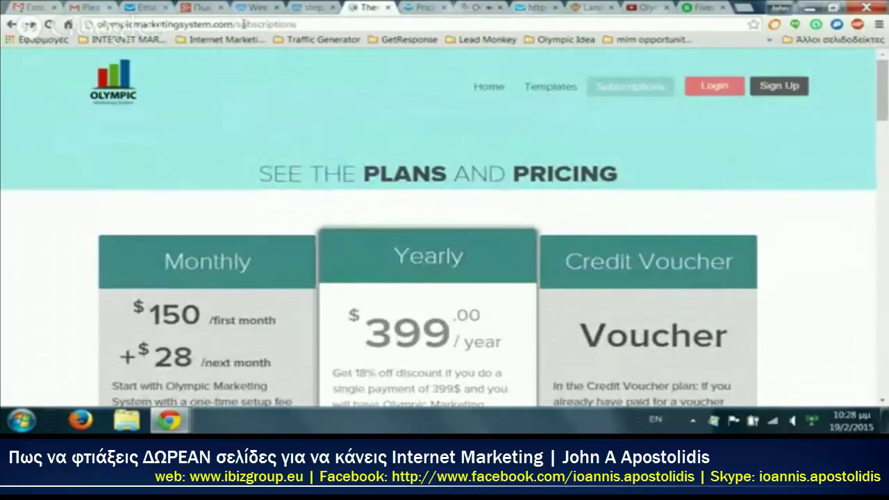
pyautogui.scroll(-3, 295, 153)
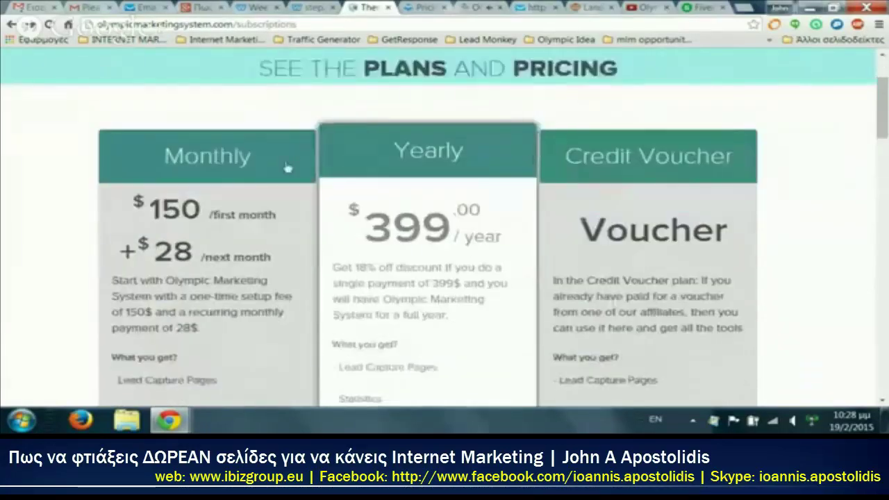
pyautogui.scroll(1, 232, 200)
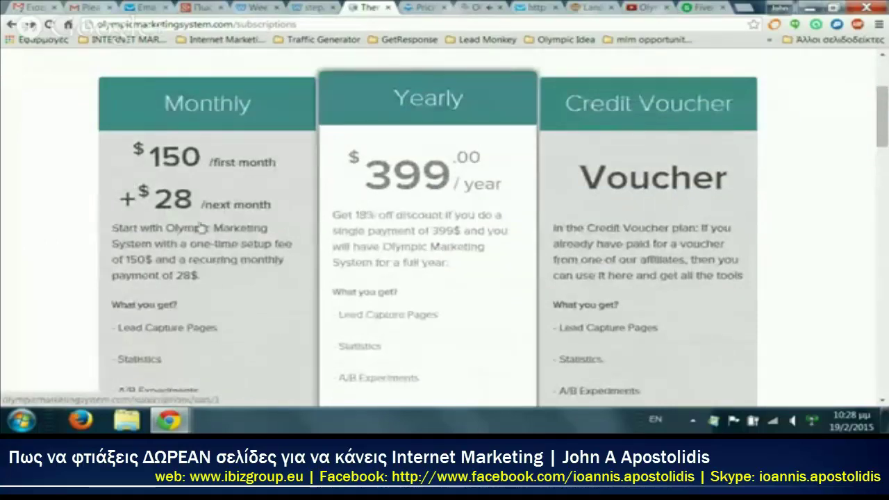
pyautogui.scroll(2, 250, 328)
pyautogui.scroll(-1, 250, 326)
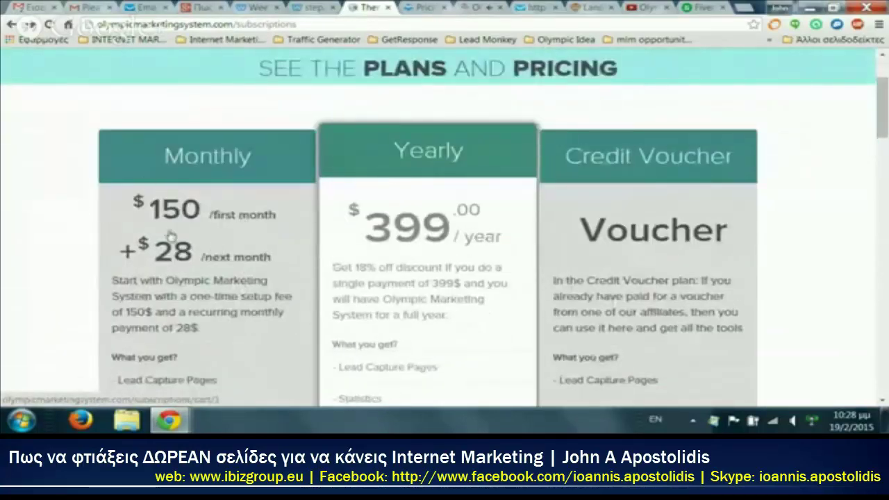
pyautogui.scroll(1, 210, 297)
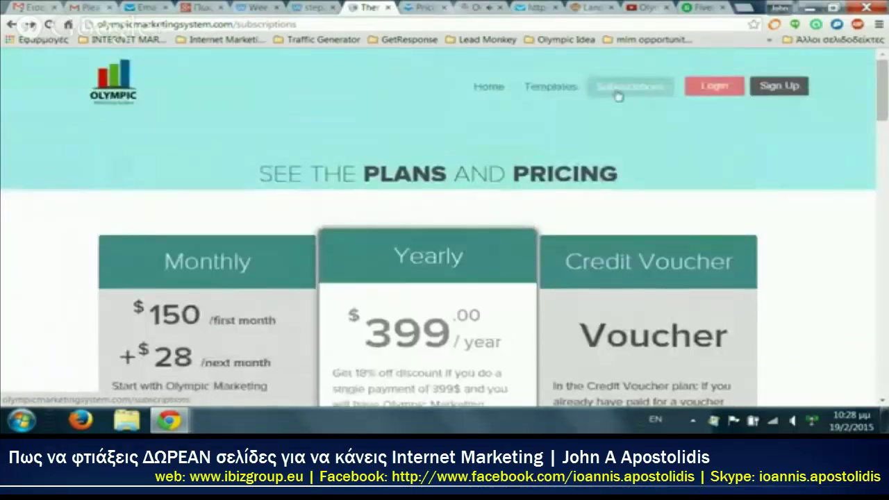
pyautogui.click(495, 91)
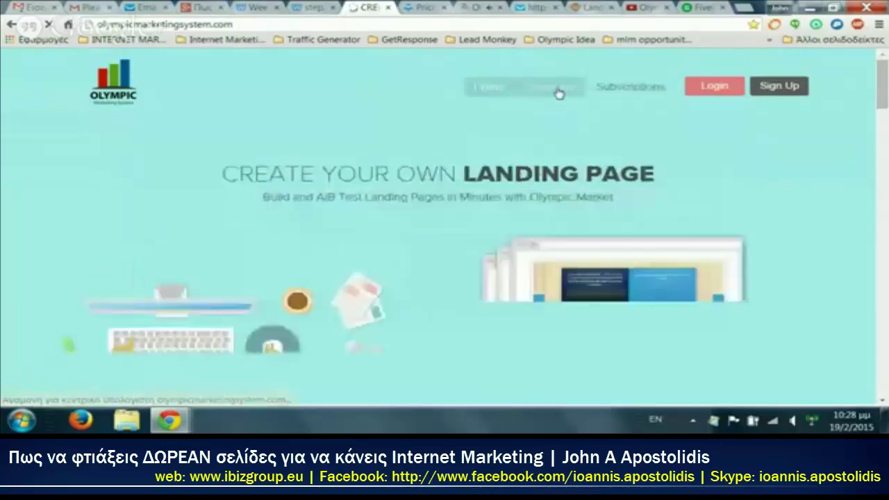
# Step: Open the Templates gallery and scroll through the landing-page template cards
pyautogui.click(559, 93)
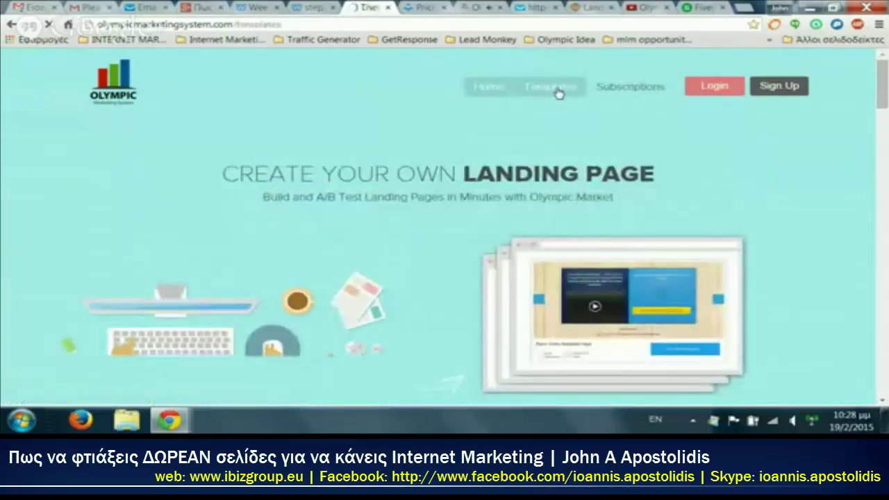
pyautogui.scroll(-1, 282, 233)
pyautogui.scroll(-5, 282, 233)
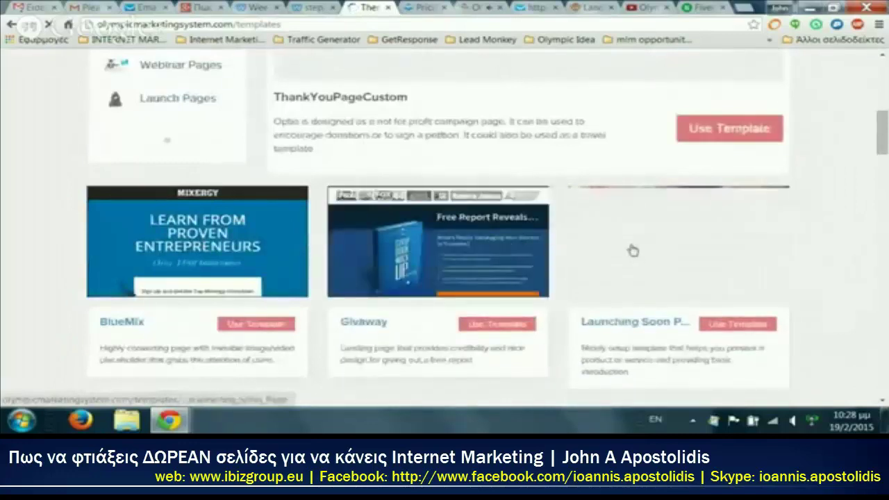
pyautogui.scroll(-1, 152, 251)
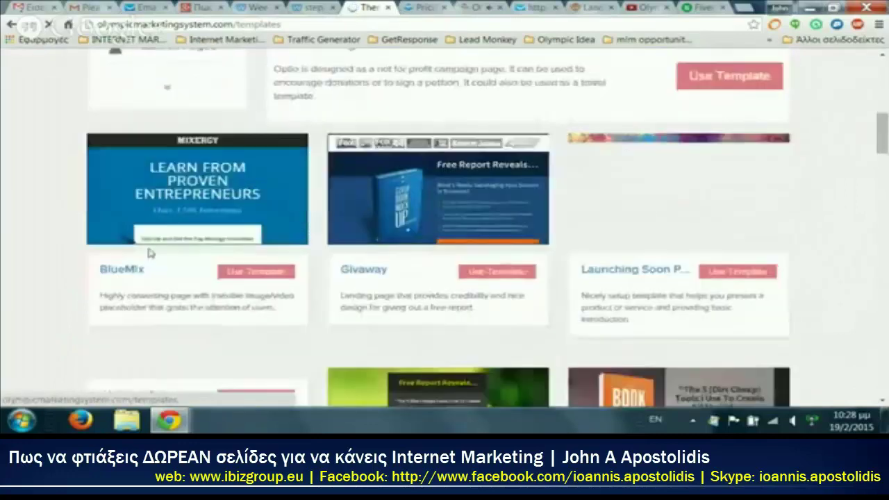
pyautogui.scroll(-2, 639, 236)
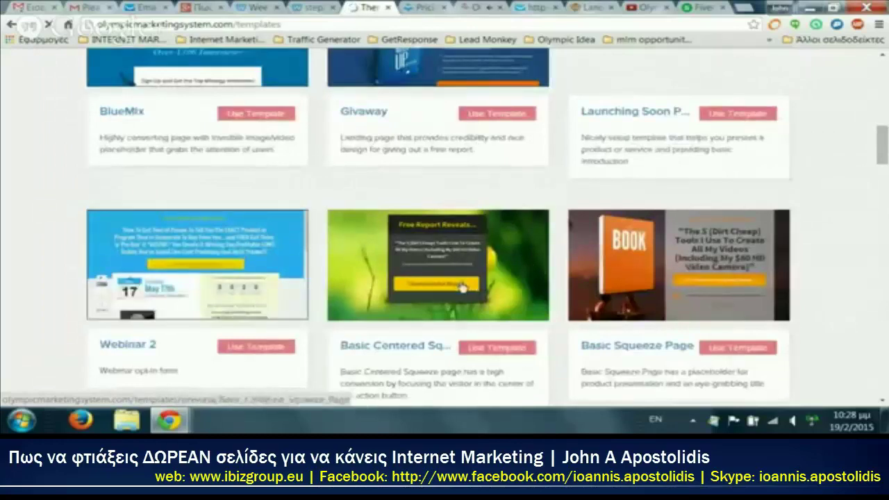
pyautogui.scroll(-2, 445, 287)
pyautogui.scroll(-2, 423, 278)
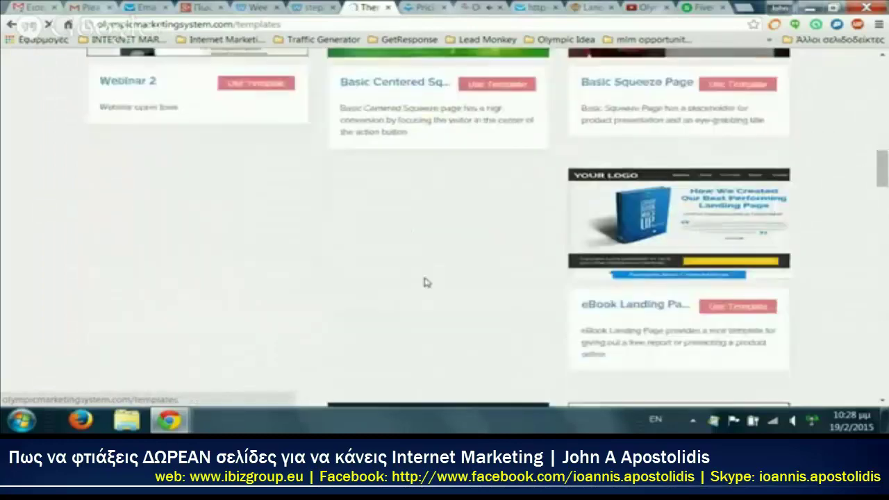
pyautogui.scroll(-2, 427, 282)
pyautogui.scroll(-1, 427, 283)
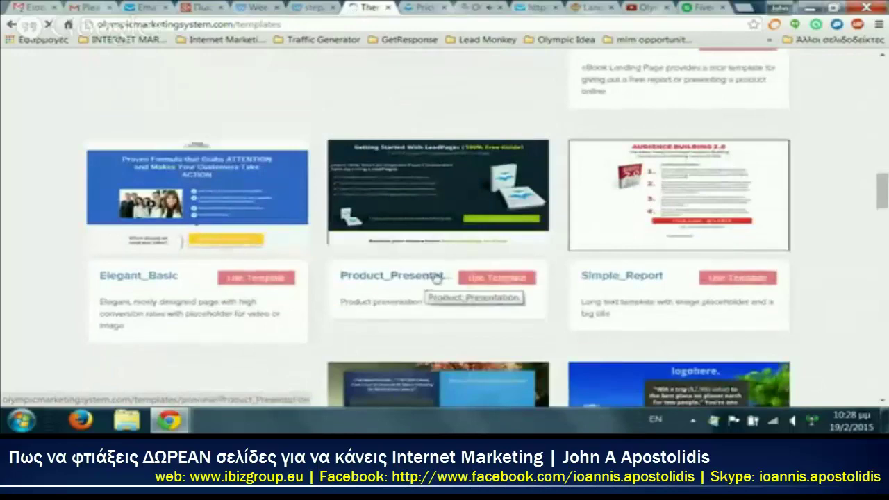
pyautogui.scroll(-2, 625, 264)
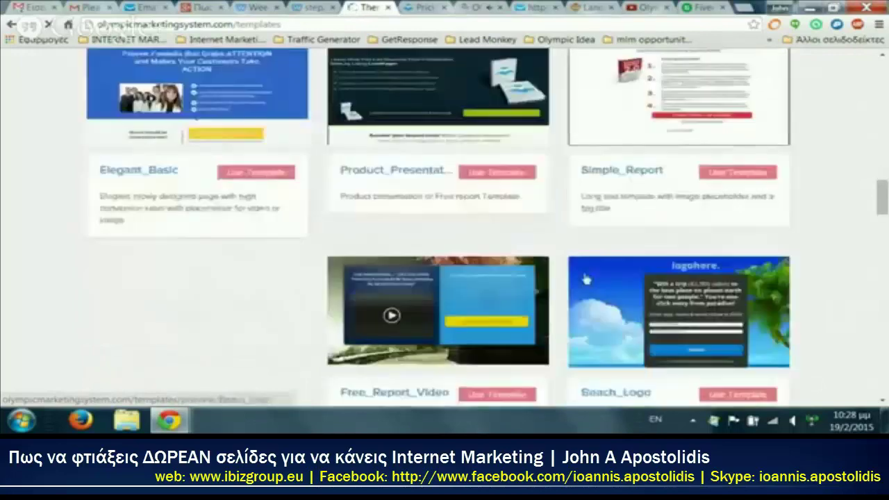
pyautogui.scroll(-1, 587, 278)
pyautogui.scroll(-1, 582, 278)
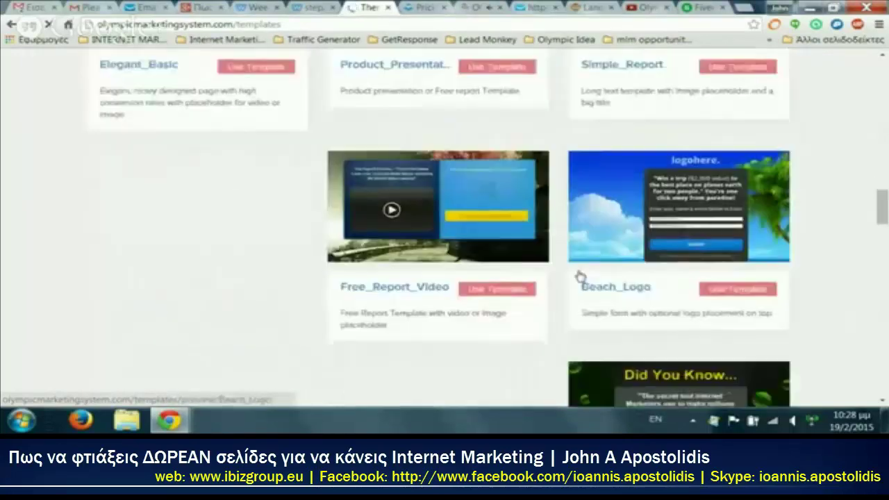
pyautogui.scroll(-2, 580, 276)
pyautogui.scroll(-3, 579, 276)
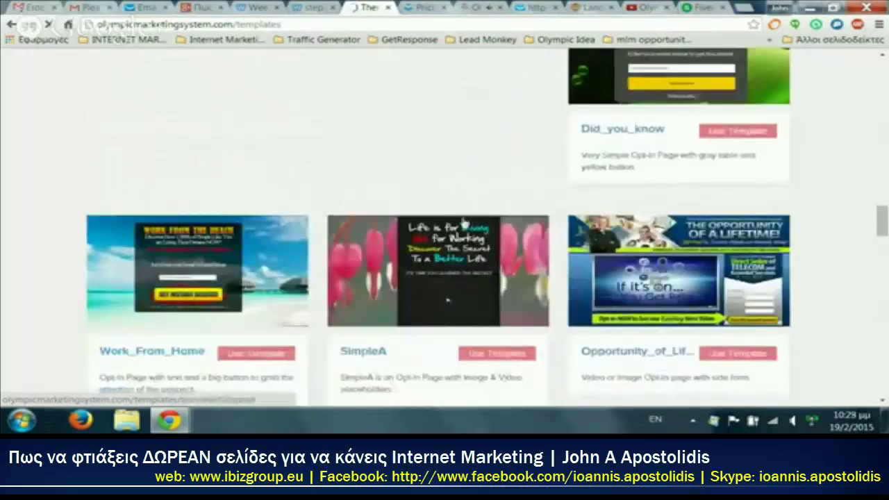
pyautogui.scroll(-3, 371, 240)
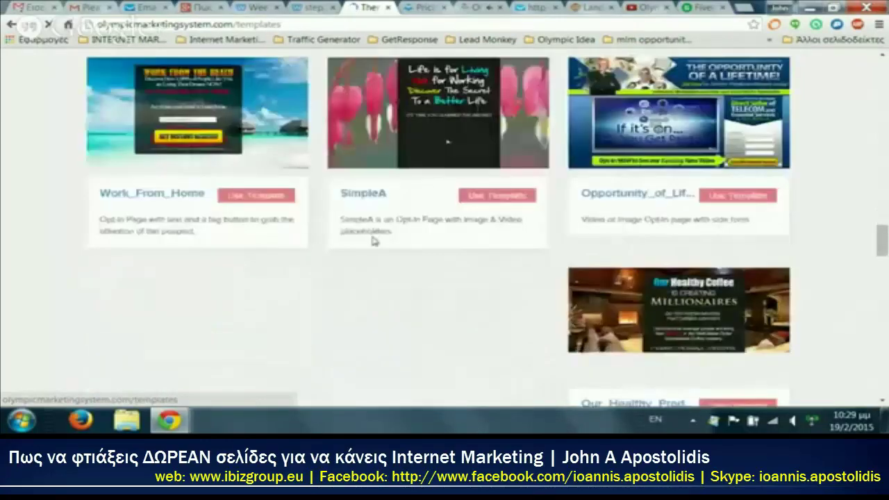
pyautogui.scroll(-2, 371, 240)
pyautogui.scroll(-2, 371, 240)
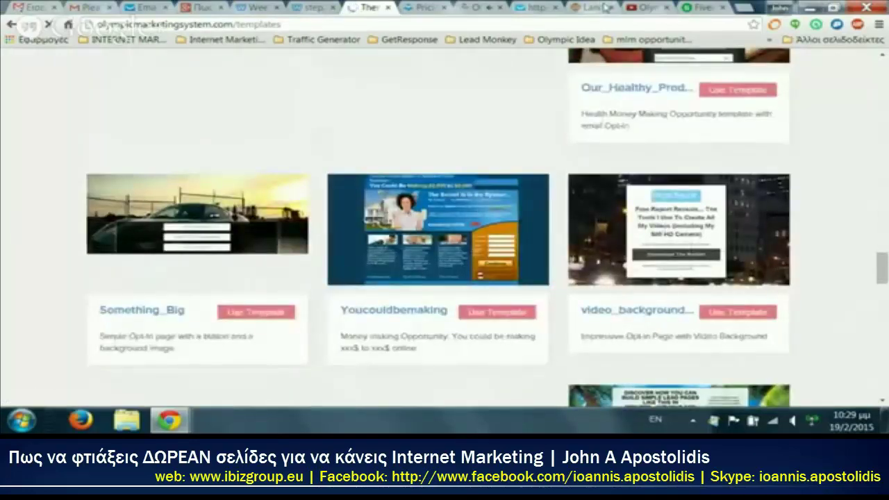
# Step: Compare with the LeadPages pricing tab, then return to the top of the templates gallery
pyautogui.click(422, 7)
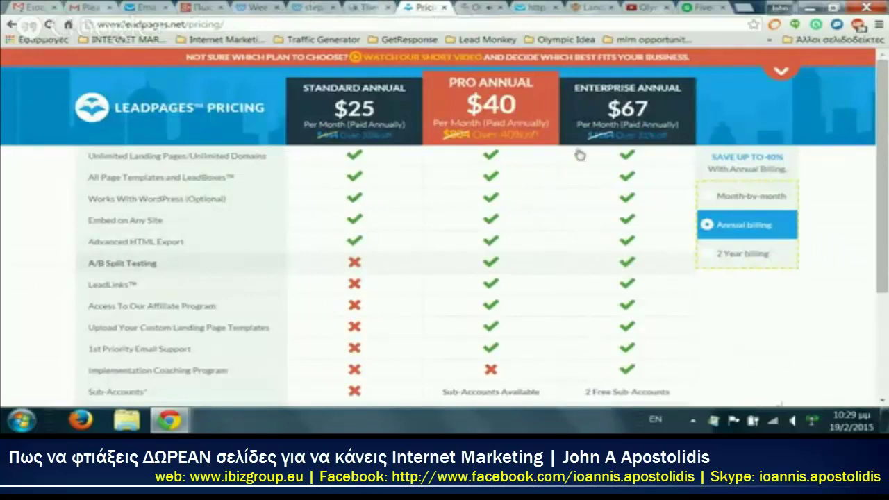
pyautogui.click(372, 7)
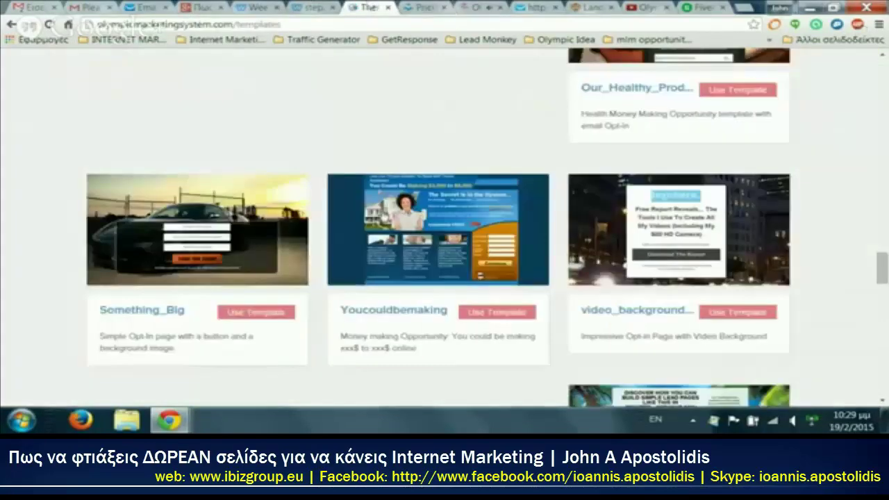
pyautogui.scroll(10, 308, 272)
pyautogui.scroll(10, 309, 273)
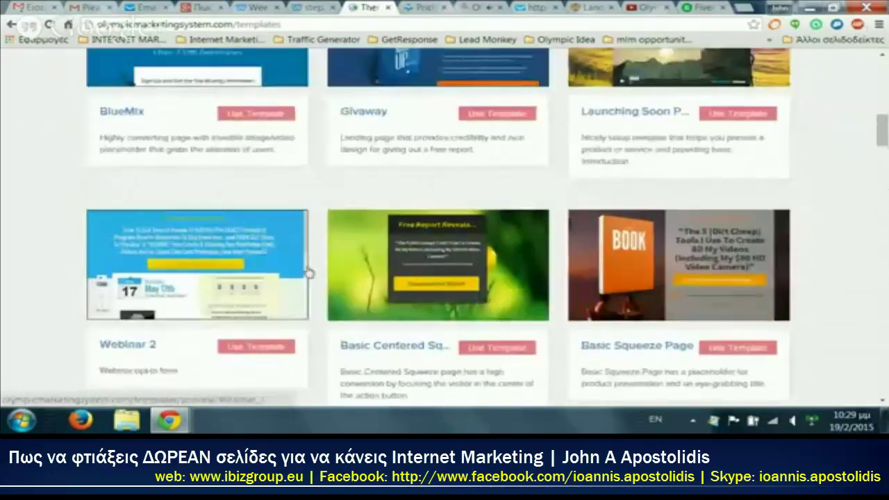
pyautogui.scroll(5, 308, 272)
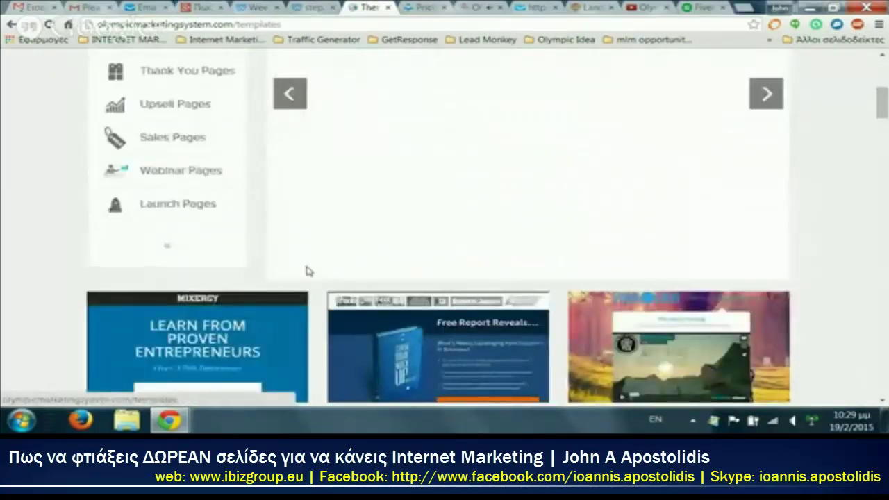
pyautogui.scroll(3, 308, 272)
pyautogui.scroll(-1, 309, 272)
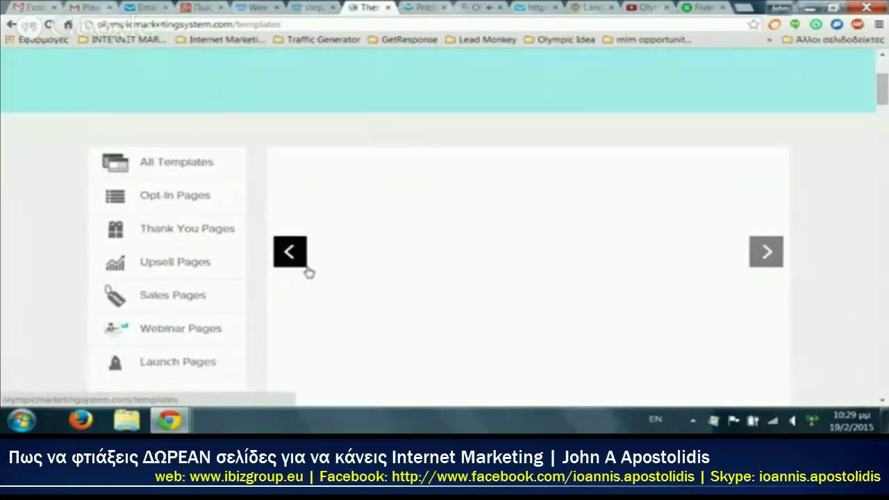
pyautogui.scroll(-1, 308, 272)
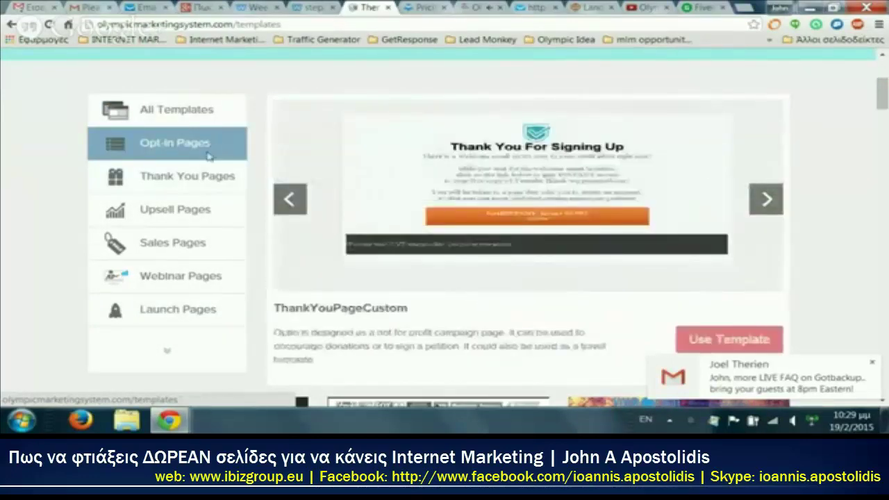
# Step: Browse the Thank You Pages and Upsell Pages categories and reveal the remaining categories
pyautogui.click(217, 180)
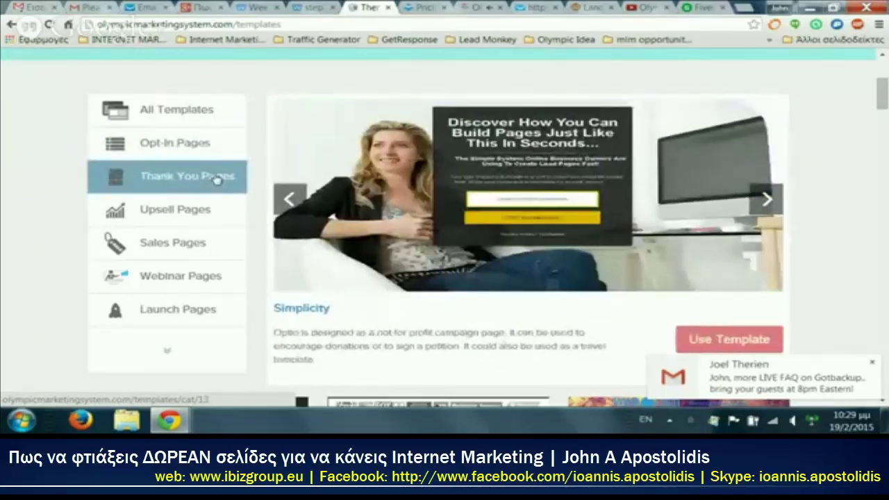
pyautogui.click(207, 218)
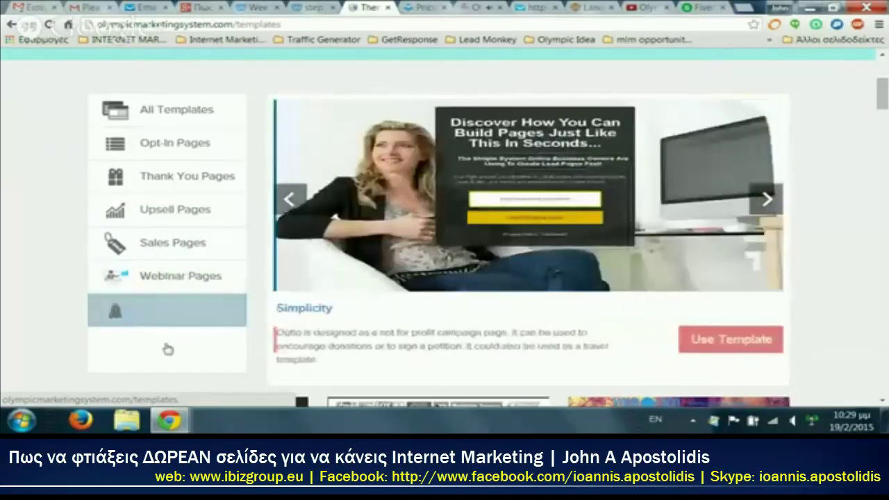
pyautogui.click(167, 351)
pyautogui.scroll(-1, 166, 295)
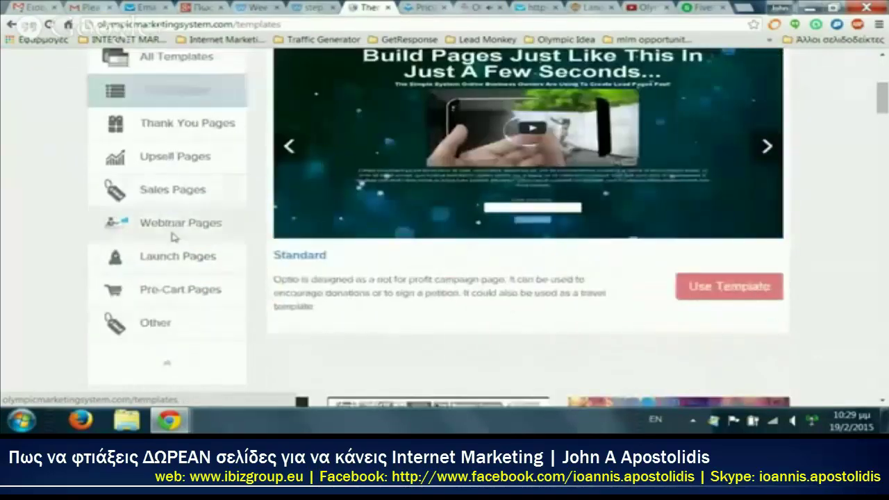
pyautogui.scroll(-3, 174, 257)
pyautogui.scroll(8, 175, 272)
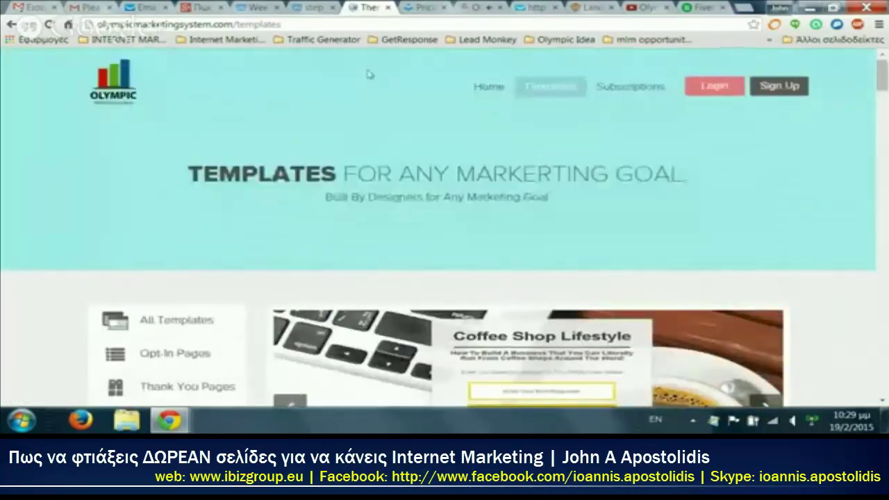